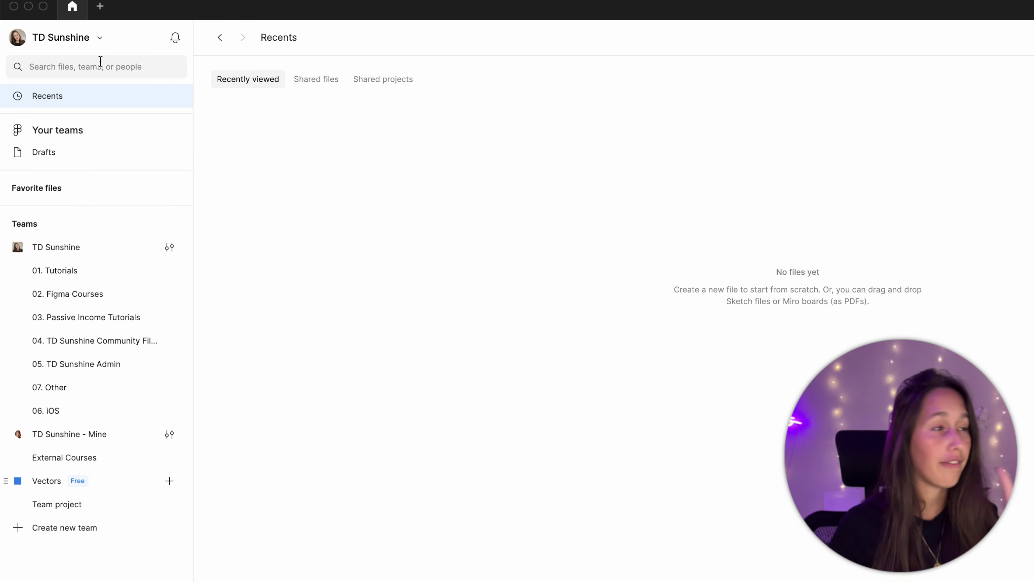
# Browse the drafts with their deleted files and alternate file layouts, and expand the favorite files section.
pyautogui.click(41, 152)
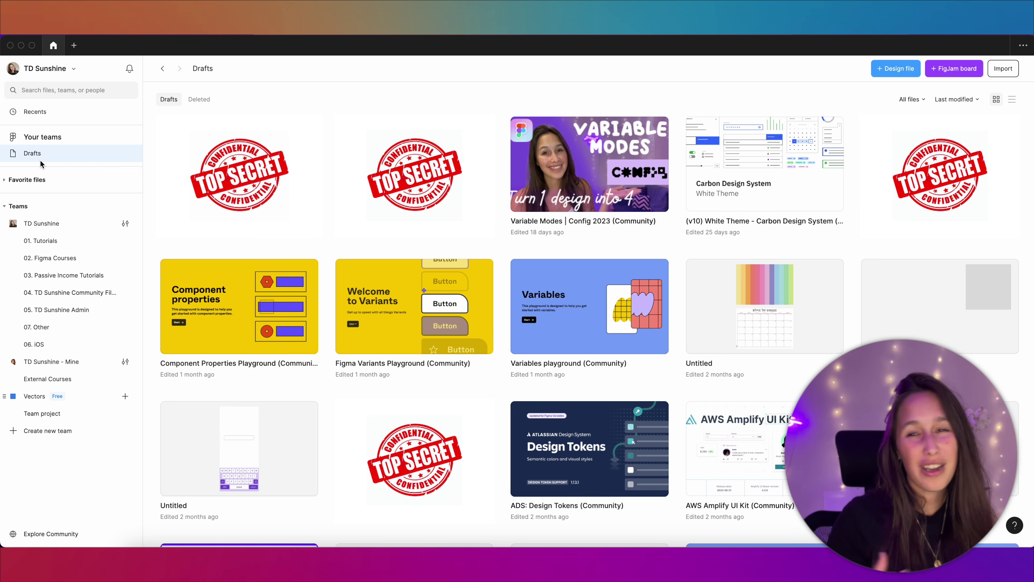
pyautogui.click(204, 100)
pyautogui.click(159, 99)
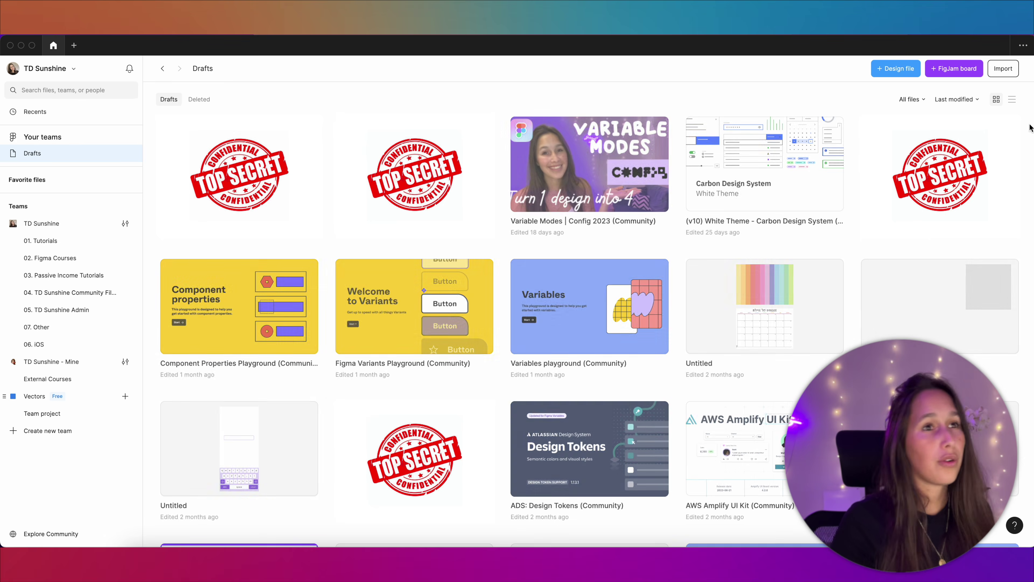
pyautogui.click(1008, 100)
pyautogui.click(998, 101)
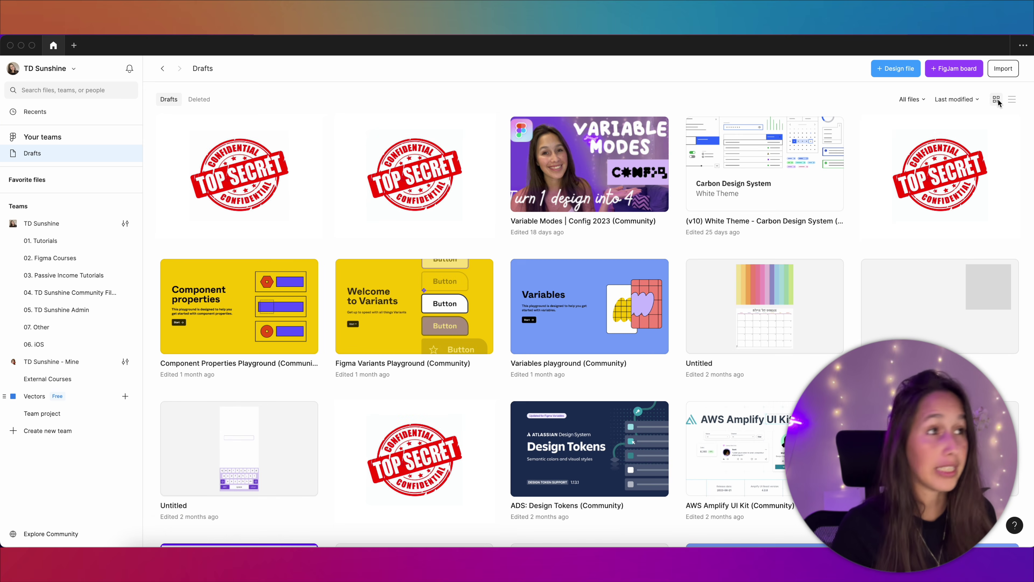
pyautogui.click(13, 183)
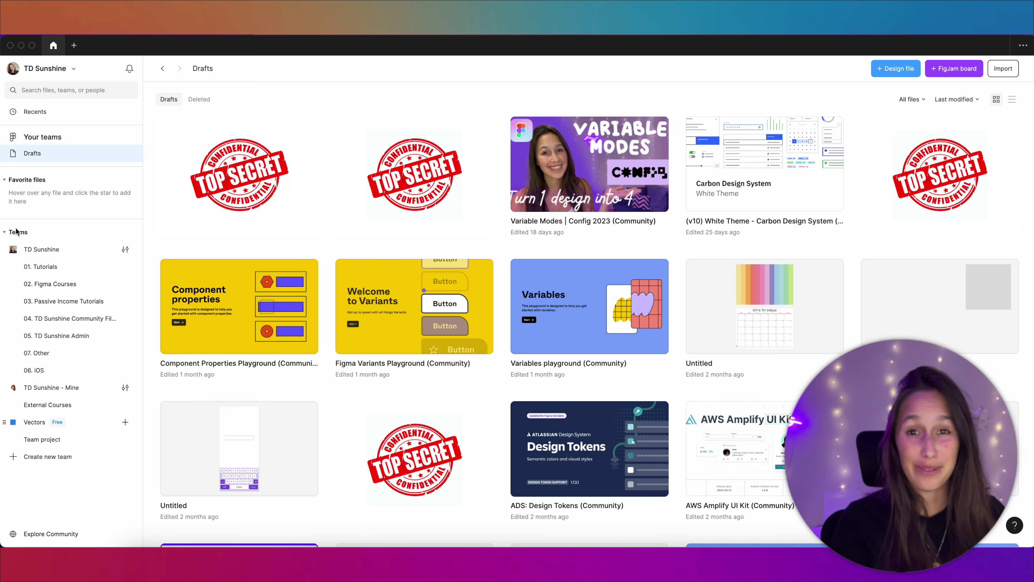
# Open the Sunshine Design System file from the 01. Tutorials project of the TD Sunshine team.
pyautogui.click(45, 251)
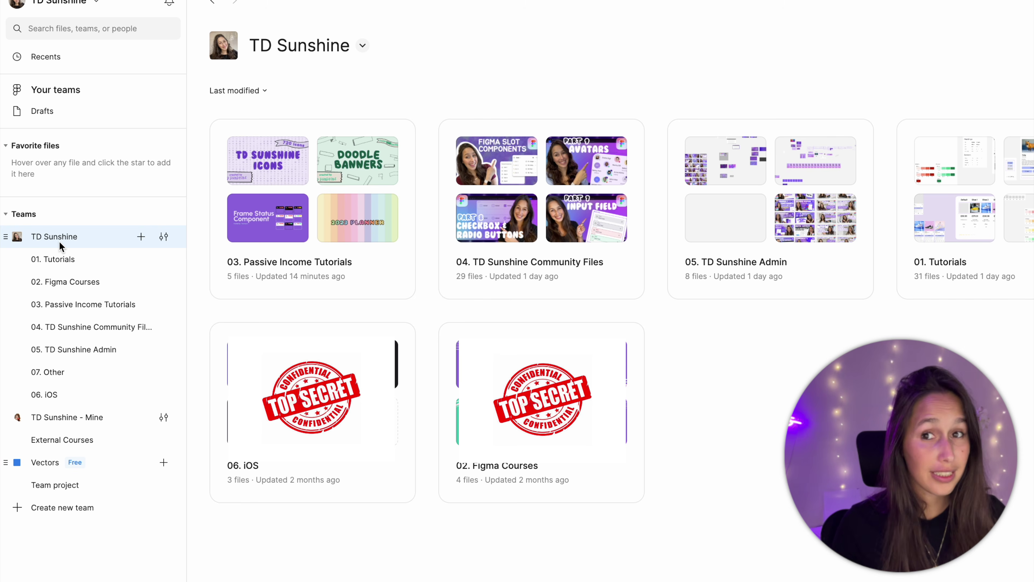
pyautogui.click(59, 258)
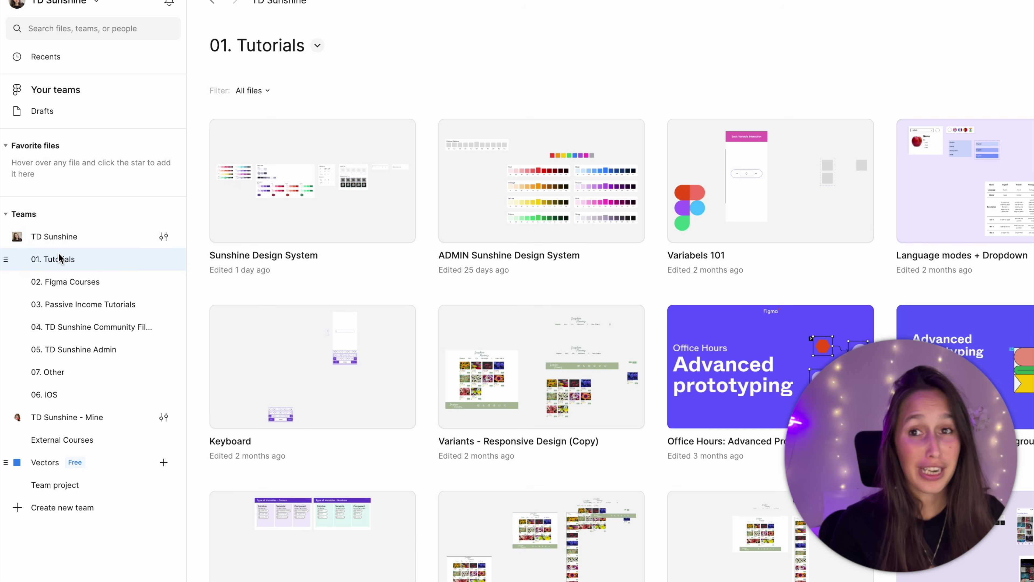
pyautogui.click(273, 179)
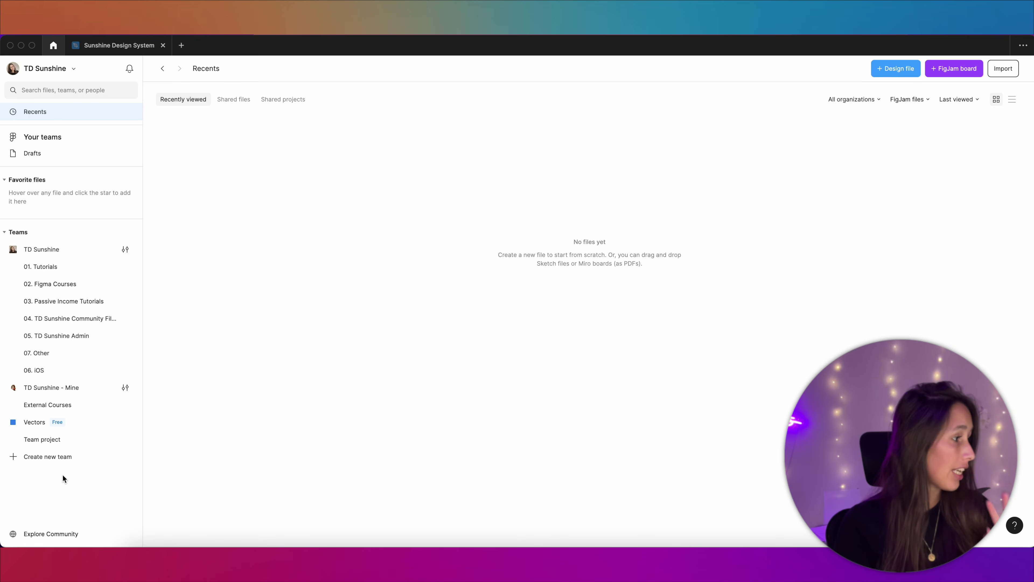
# Set up a new team named Test and skip adding collaborators.
pyautogui.click(63, 461)
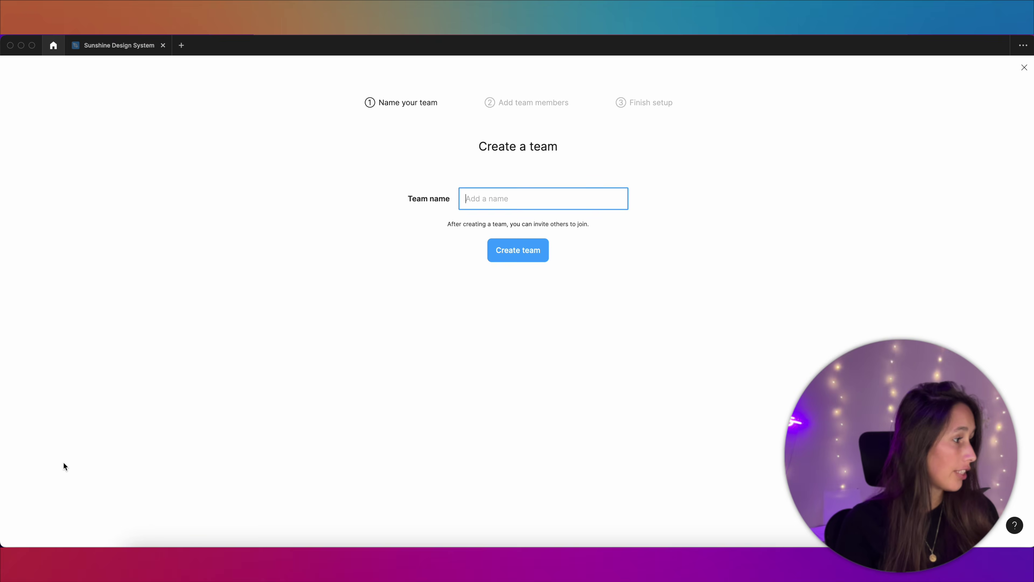
pyautogui.write('Test')
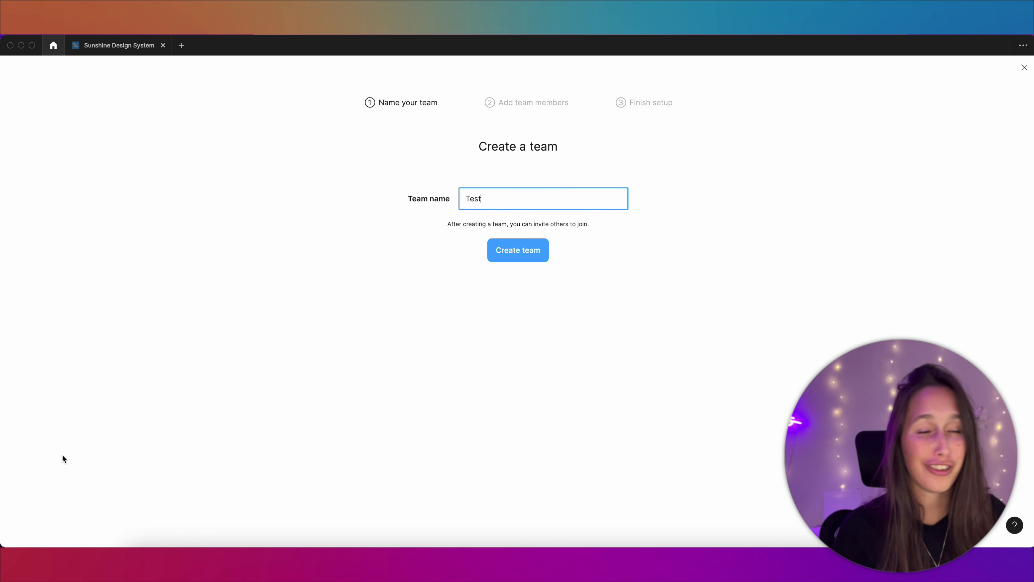
pyautogui.click(512, 260)
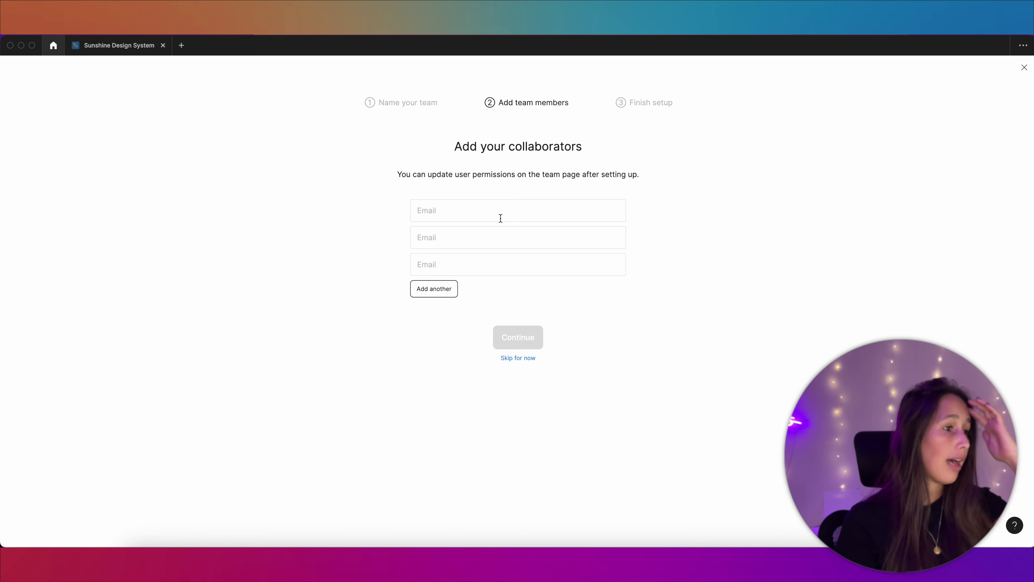
pyautogui.click(528, 358)
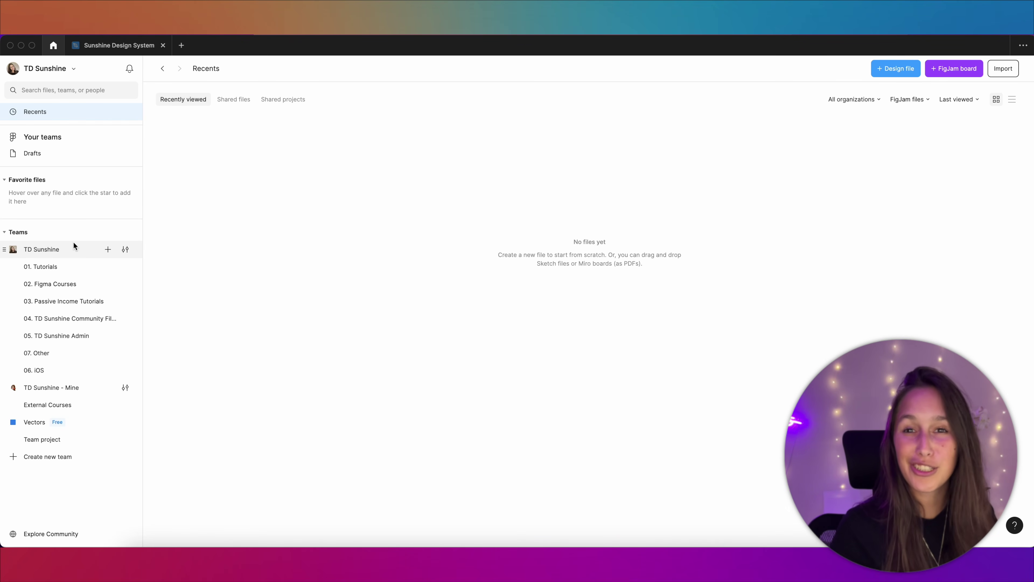
# Create a project named New Project in the TD Sunshine team, with everyone in the team able to edit.
pyautogui.click(41, 249)
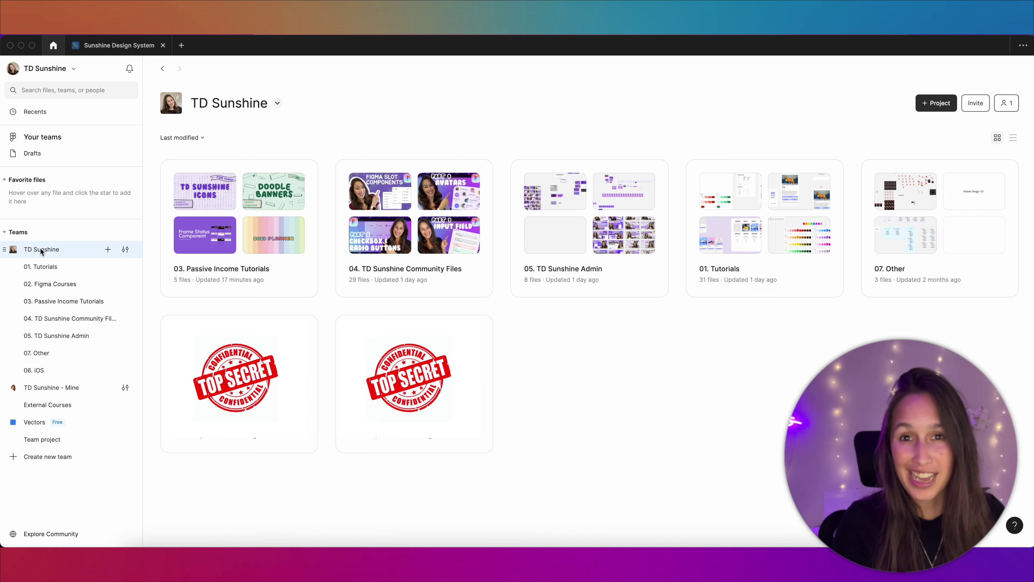
pyautogui.click(942, 107)
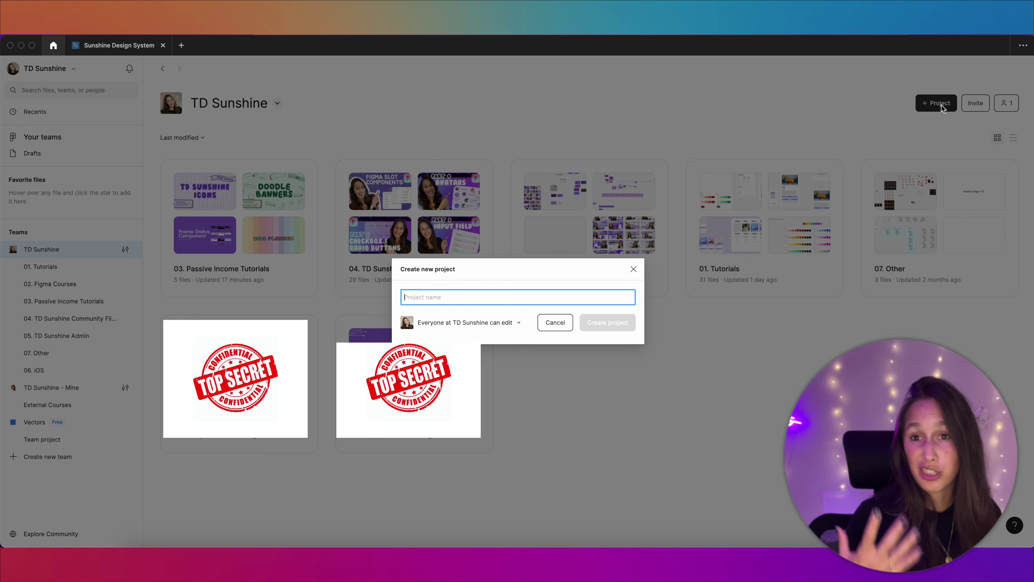
pyautogui.write('New Project')
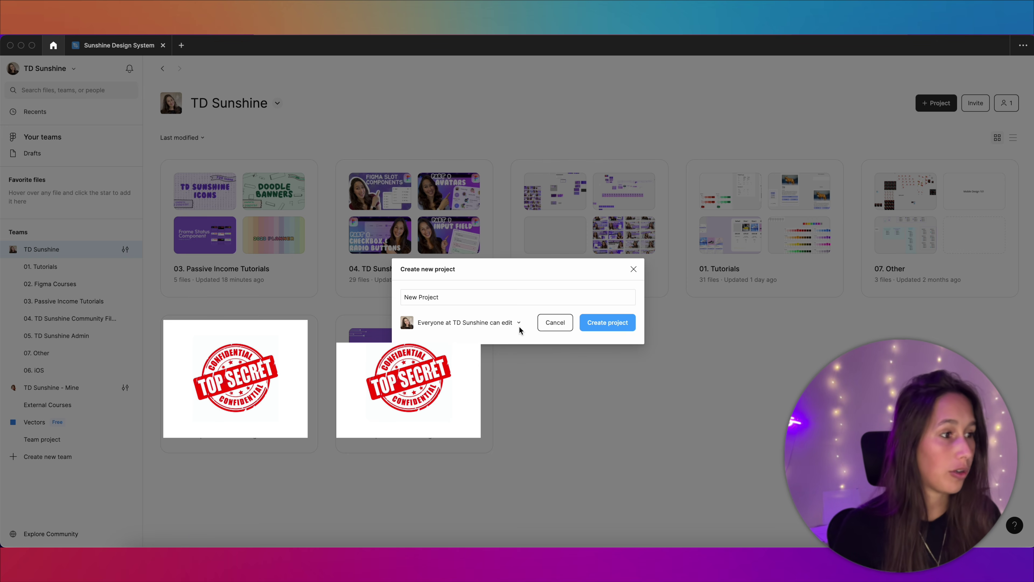
pyautogui.click(624, 326)
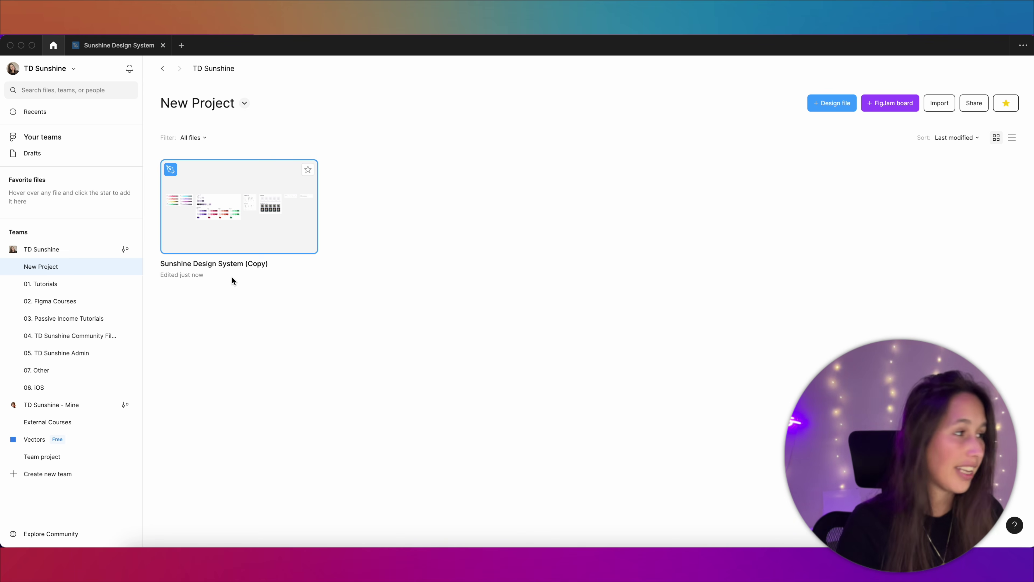
# Open the Sunshine Design System file in New Project and publish it as a library with all changes included.
pyautogui.doubleClick(279, 211)
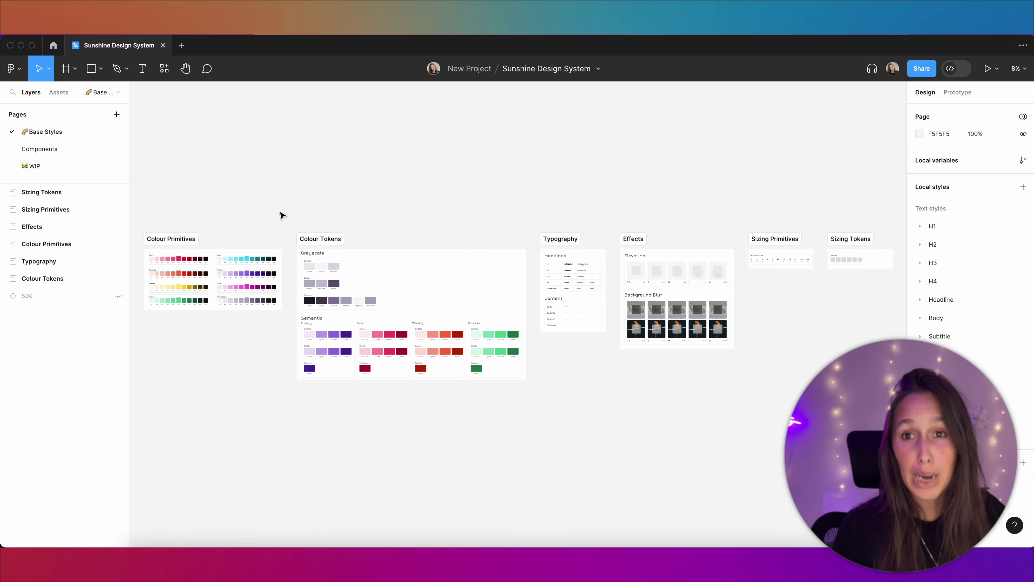
pyautogui.click(58, 93)
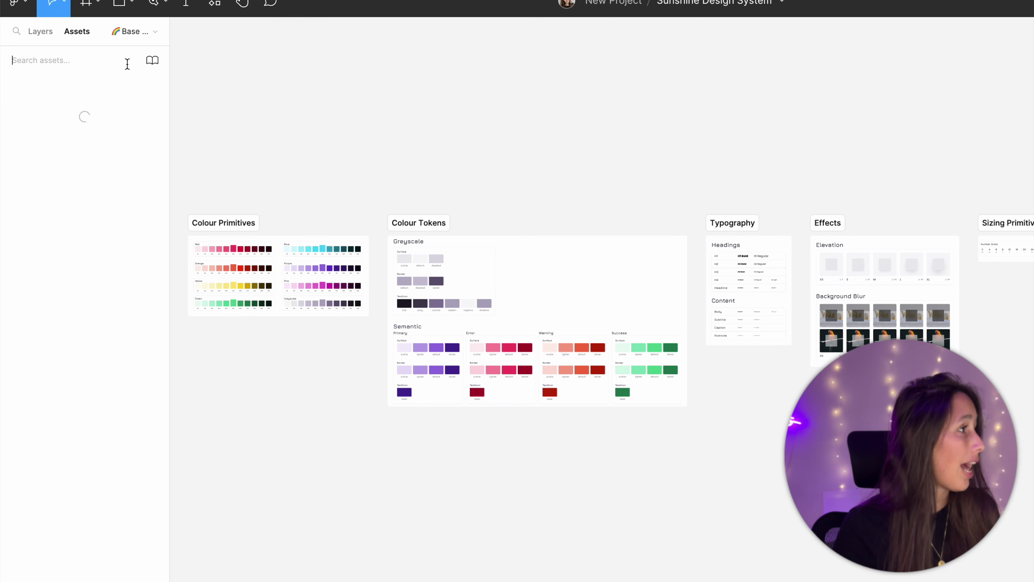
pyautogui.click(156, 59)
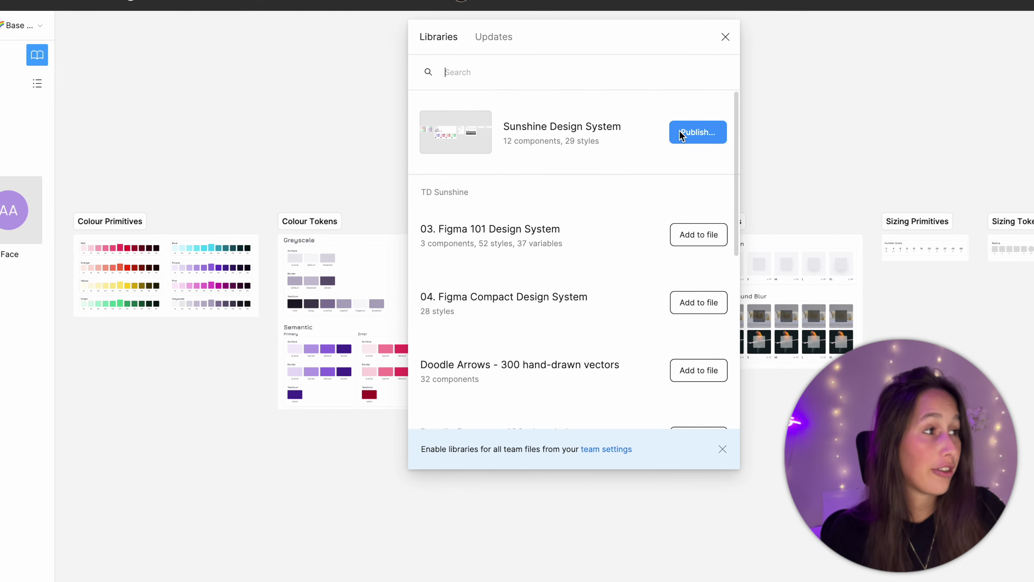
pyautogui.click(629, 137)
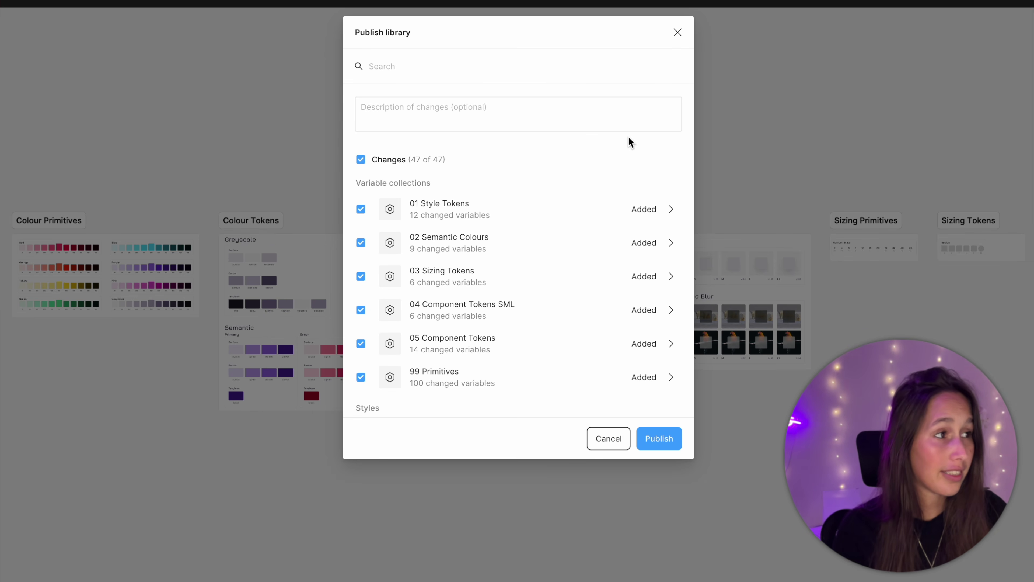
pyautogui.scroll(-10, 552, 220)
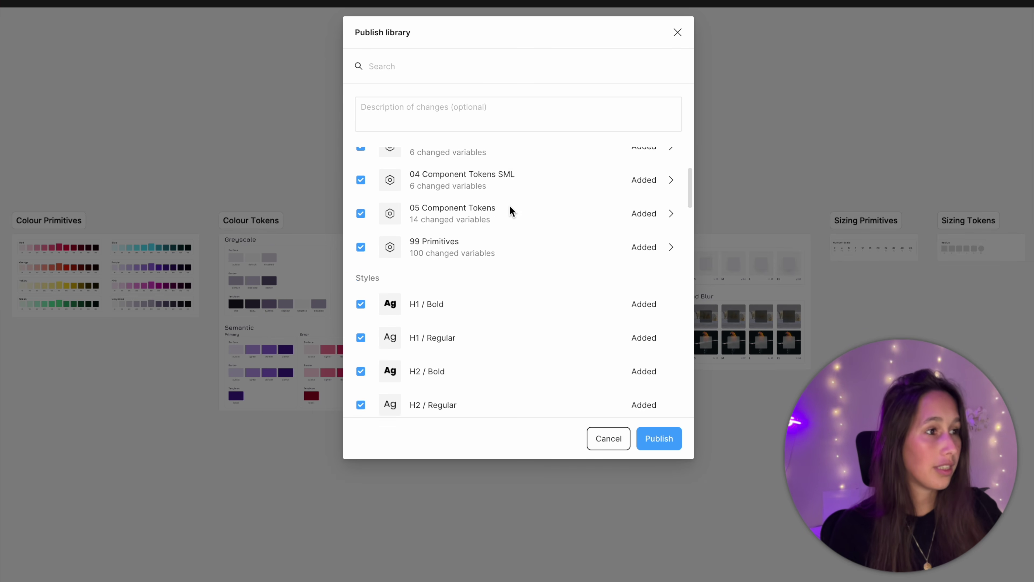
pyautogui.scroll(-10, 515, 216)
pyautogui.click(664, 440)
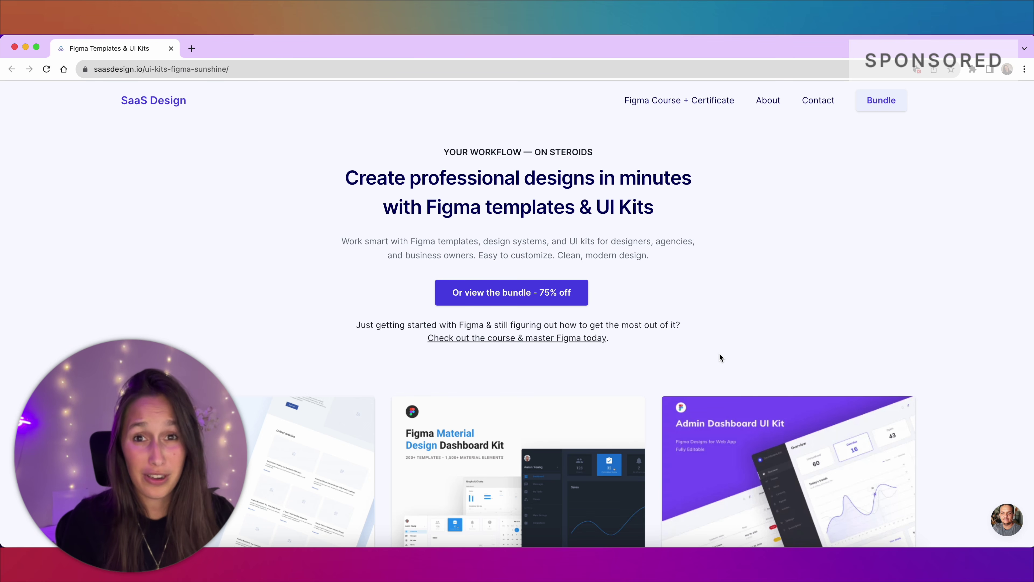
# Switch to the browser and look through the Figma templates and UI kits on the SaaS Design page.
pyautogui.scroll(-8, 720, 357)
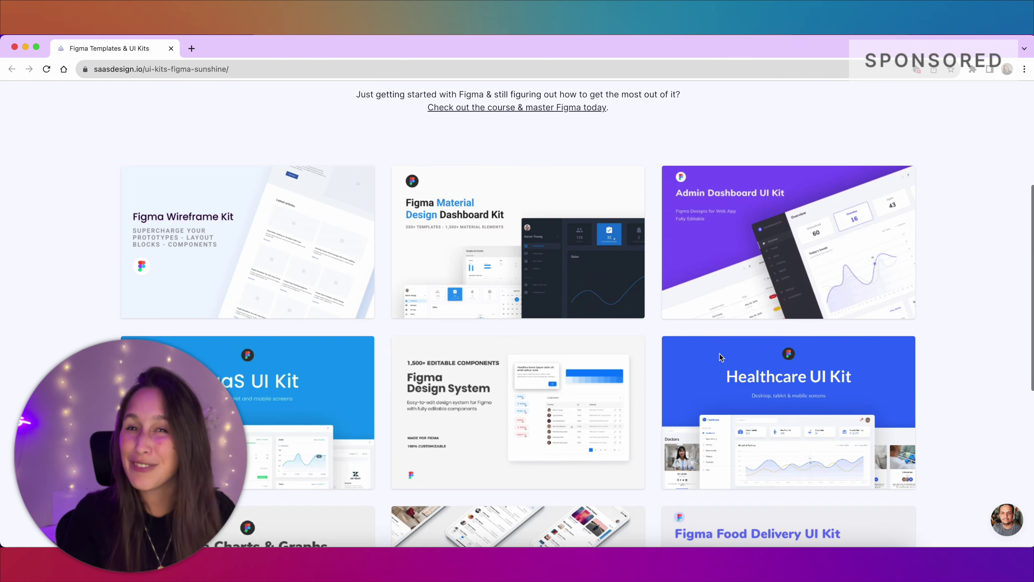
pyautogui.scroll(-5, 719, 355)
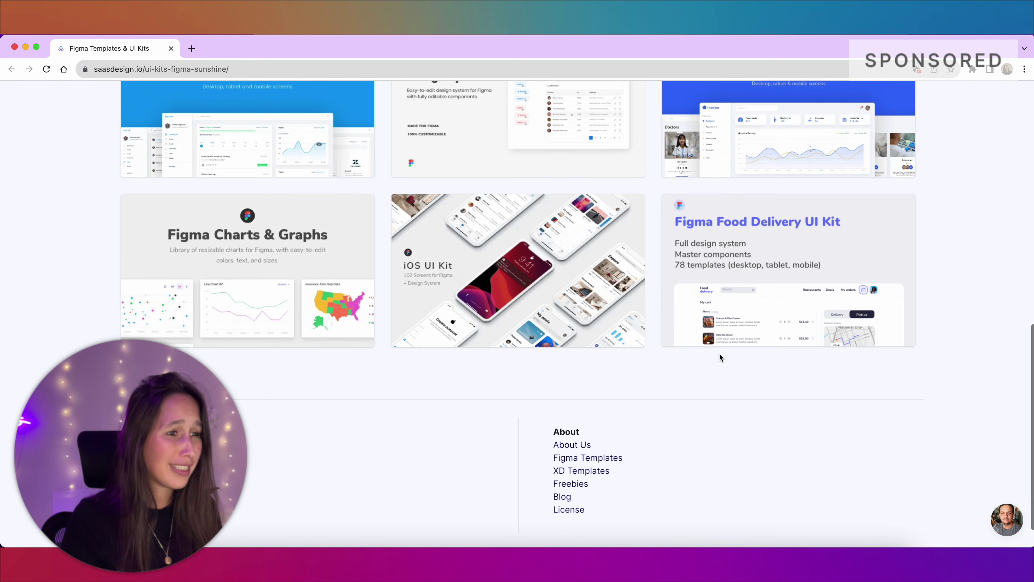
pyautogui.scroll(3, 720, 357)
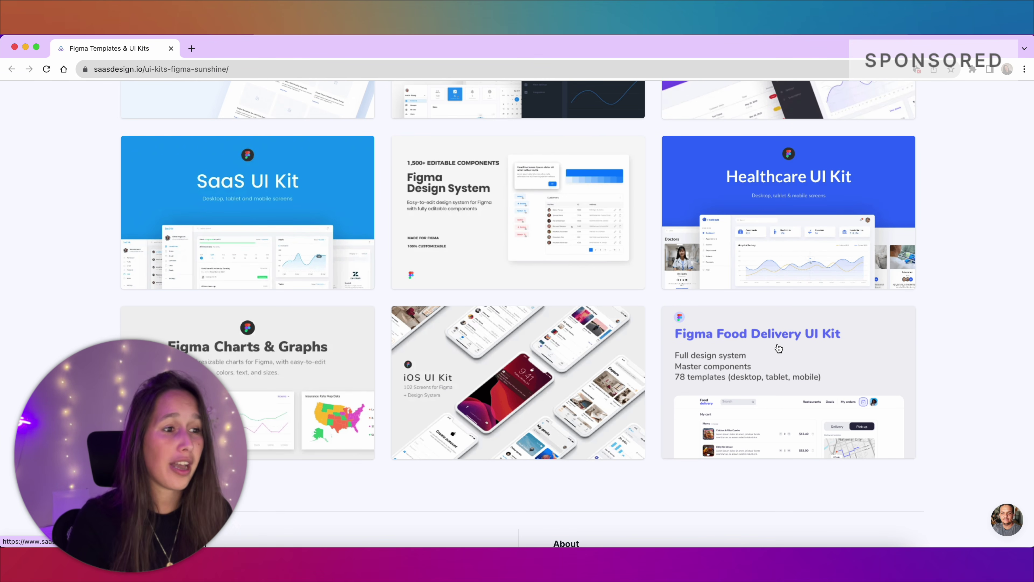
pyautogui.scroll(3, 779, 348)
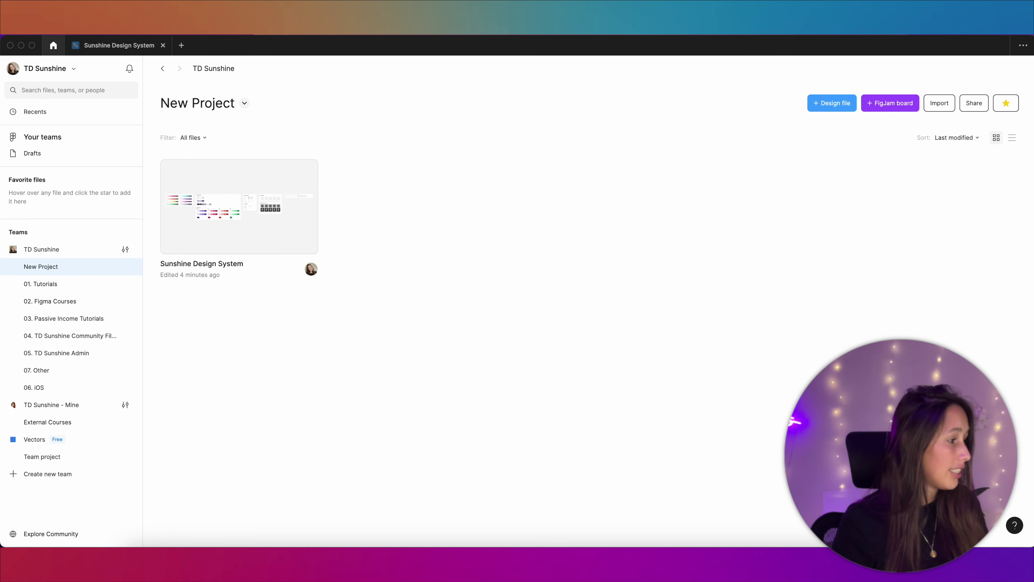
# Switch to Figma and browse the Design systems category in the Community.
pyautogui.click(51, 536)
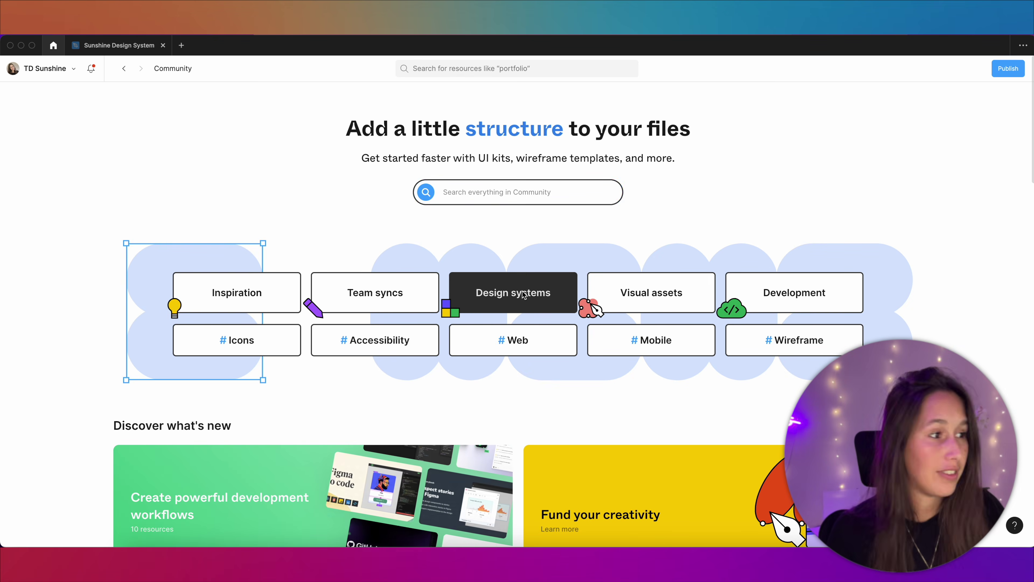
pyautogui.click(525, 295)
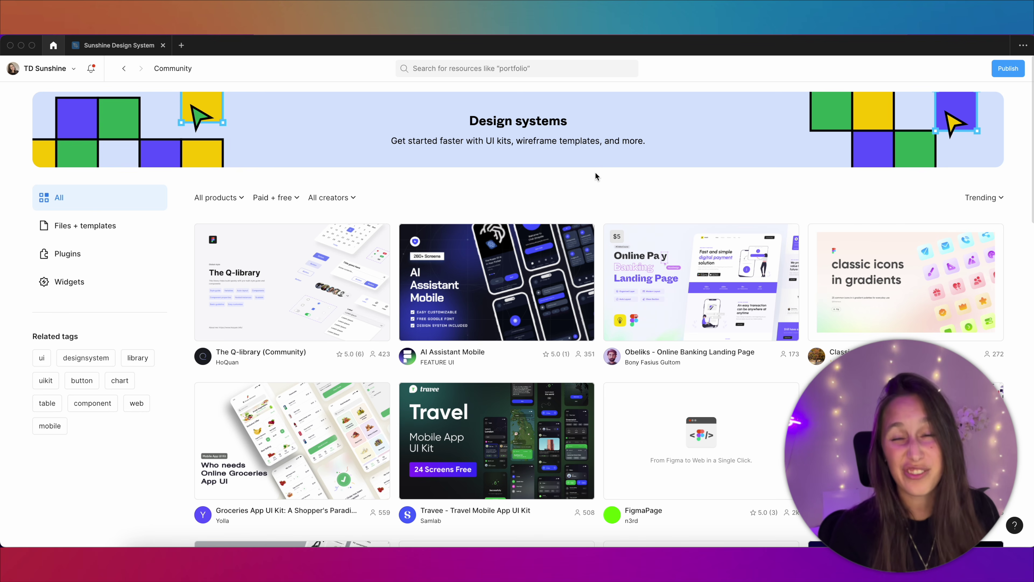
pyautogui.scroll(-10, 595, 173)
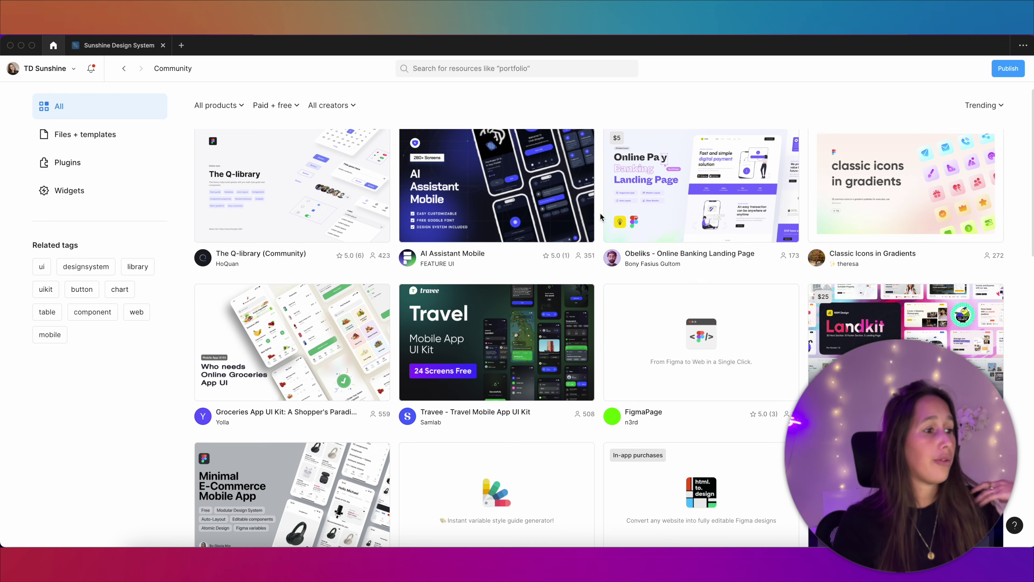
pyautogui.scroll(-11, 601, 215)
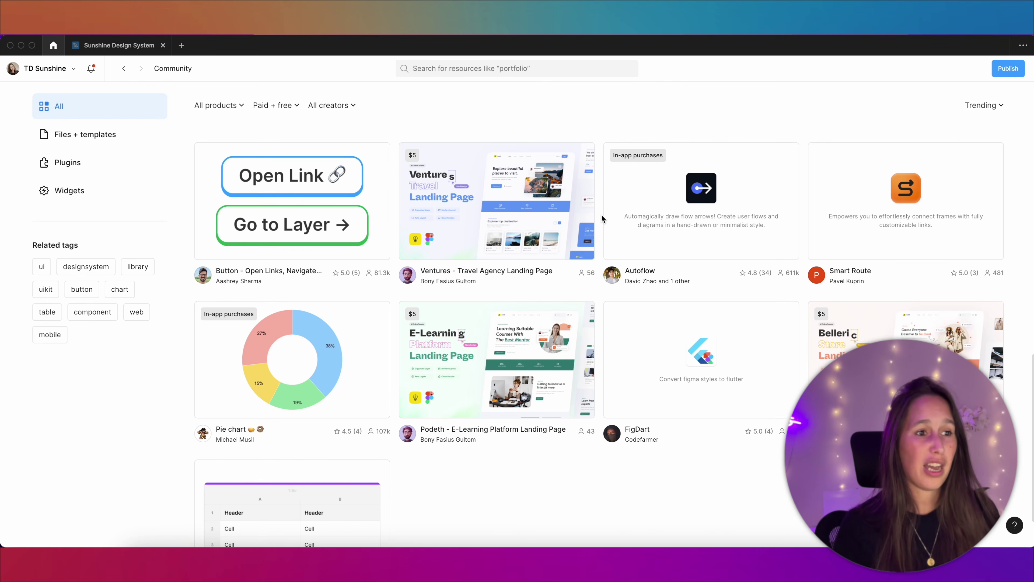
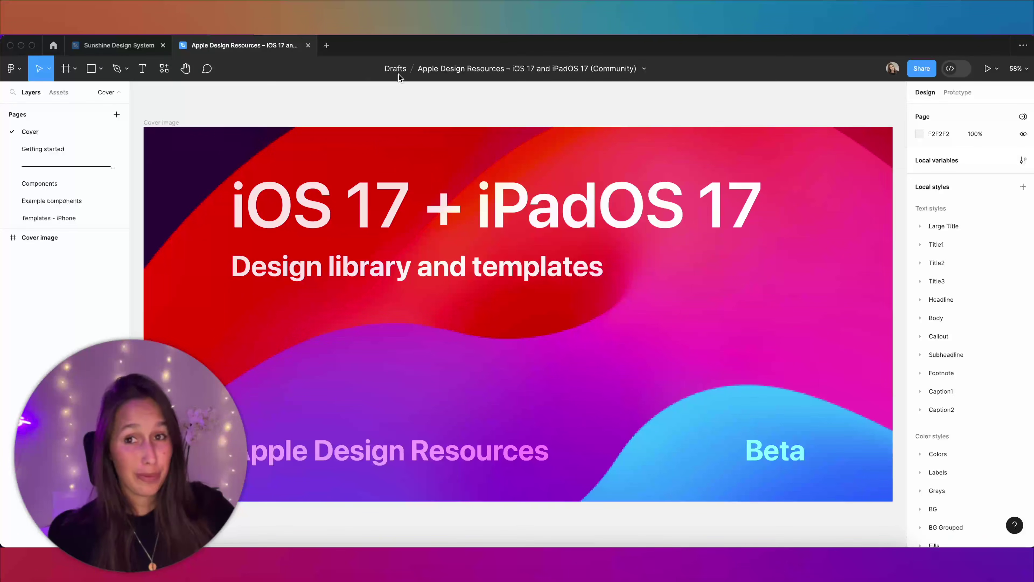
# Move the Apple Design Resources – iOS 17 and iPadOS 17 file from the drafts into New Project and open that project.
pyautogui.click(55, 45)
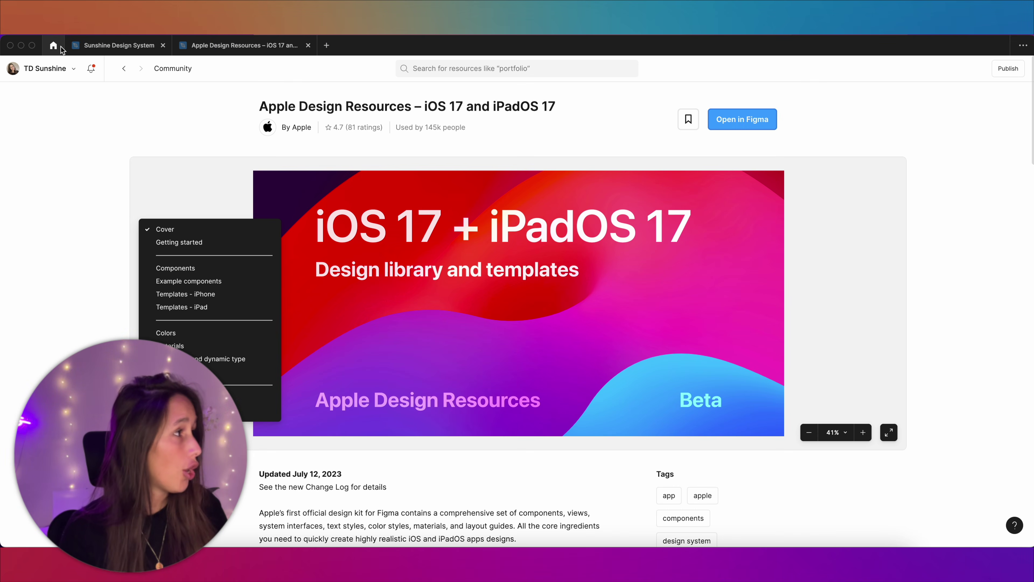
pyautogui.click(43, 152)
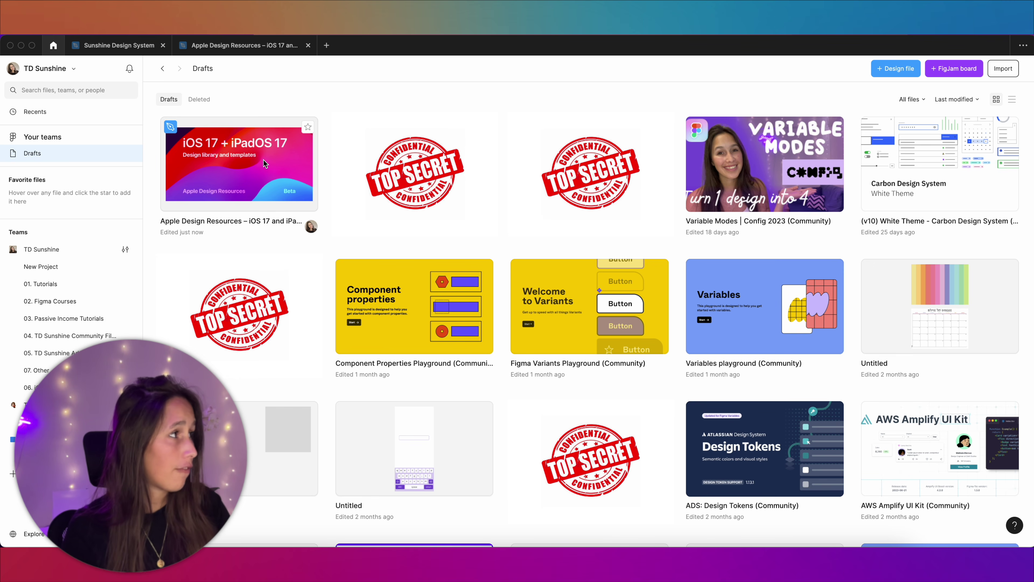
pyautogui.moveTo(263, 160); pyautogui.dragTo(59, 267)
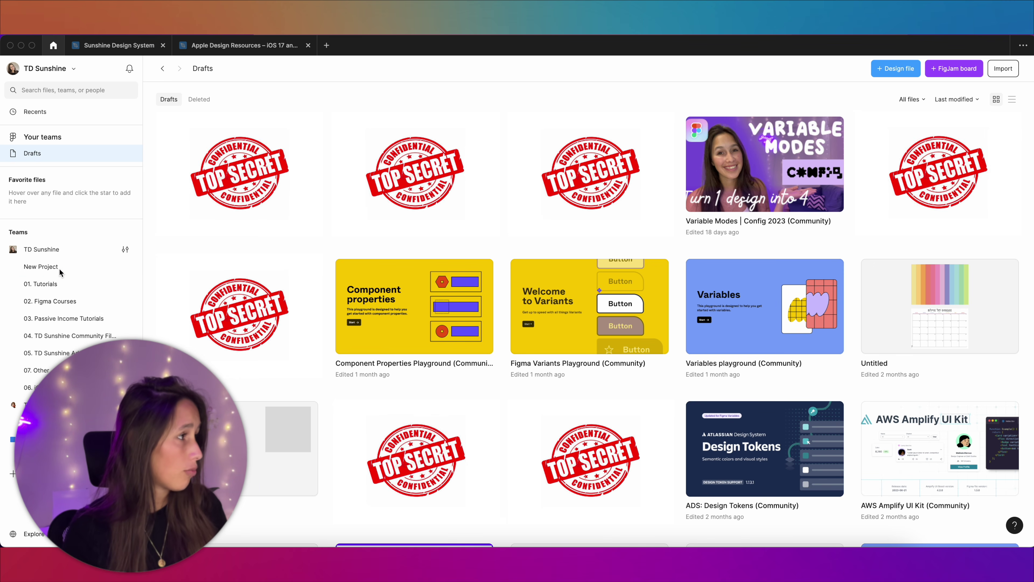
pyautogui.click(59, 268)
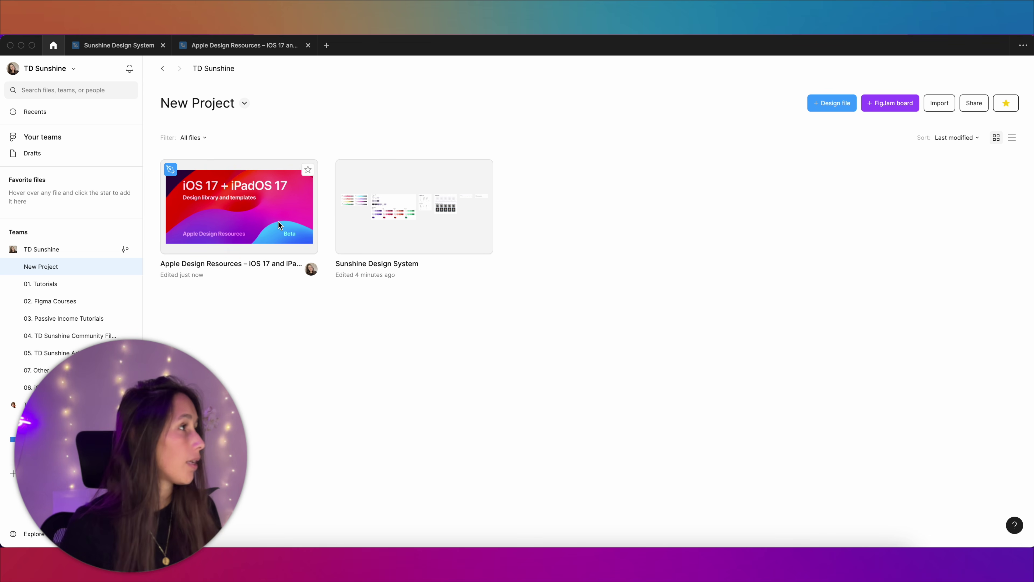
# Search the Figma Community for "material design".
pyautogui.click(18, 534)
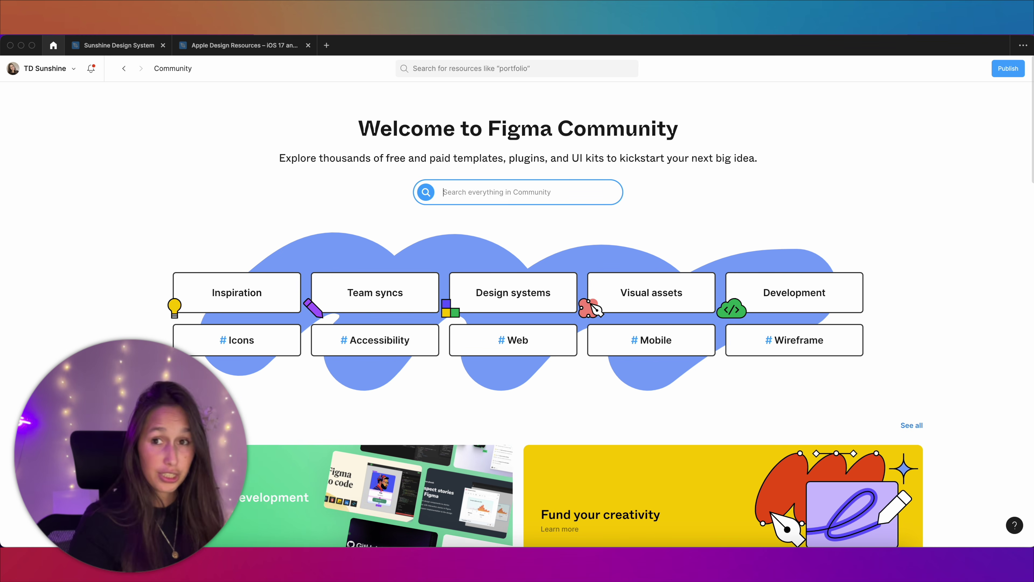
pyautogui.write('material de')
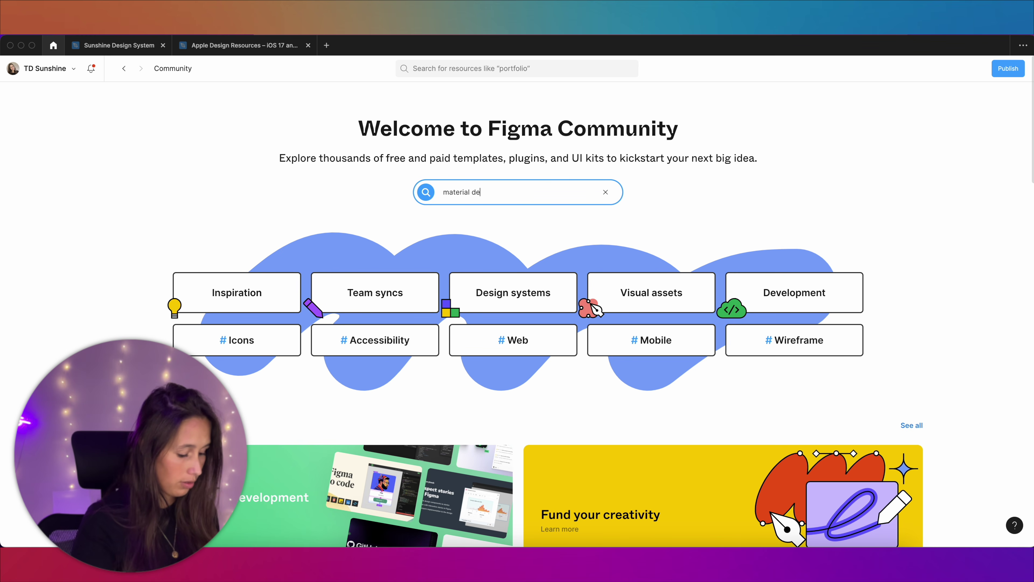
pyautogui.write('sign')
pyautogui.press('Return')
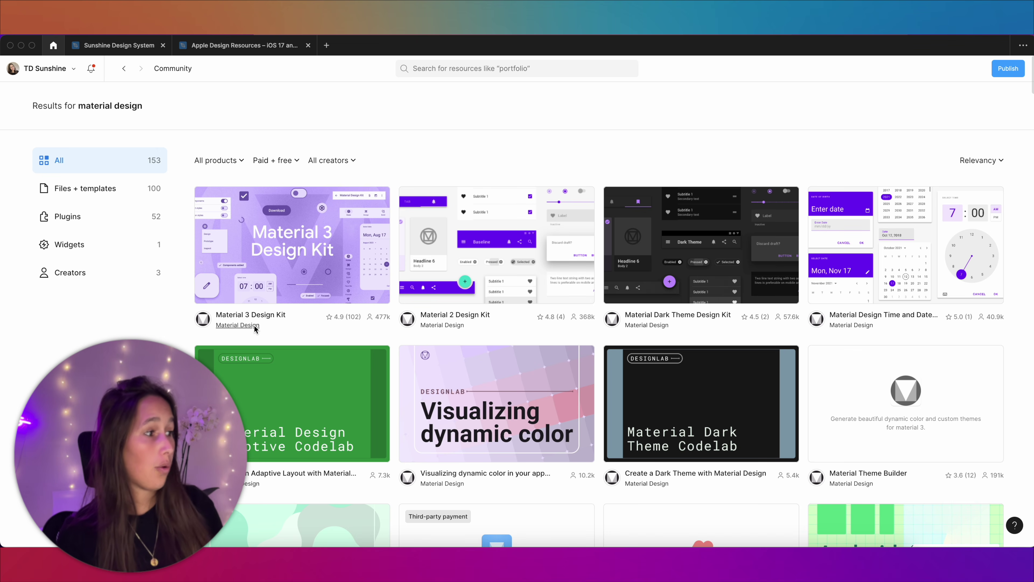
# Go to the Material Design creator page and open a copy of the Material 3 Design Kit in Figma.
pyautogui.click(254, 325)
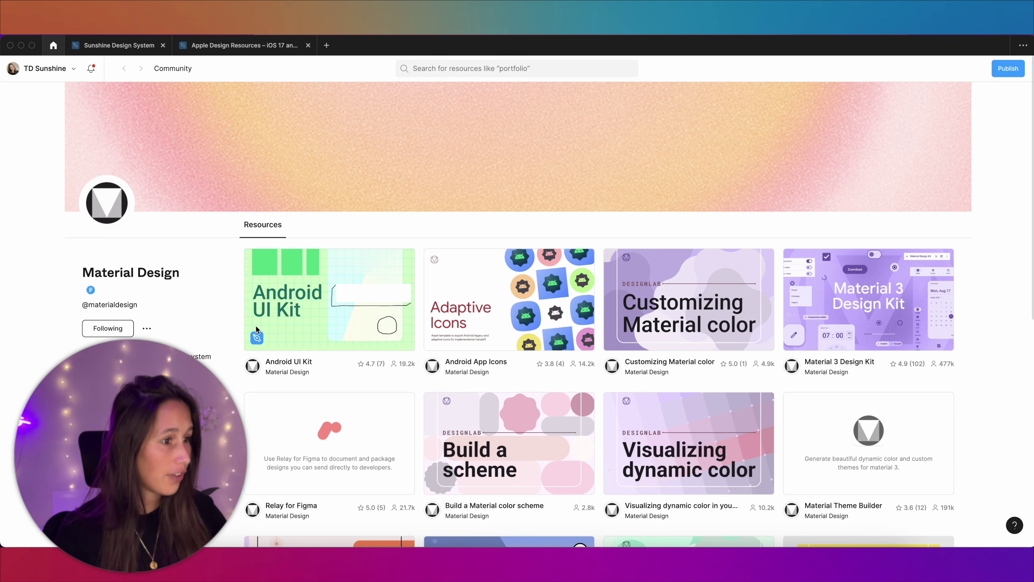
pyautogui.click(878, 296)
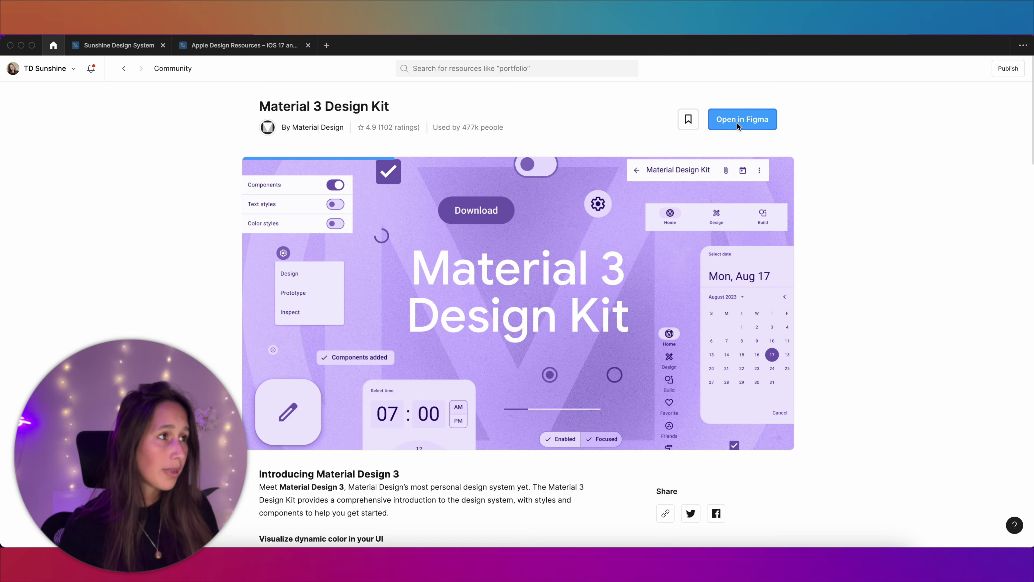
pyautogui.click(737, 123)
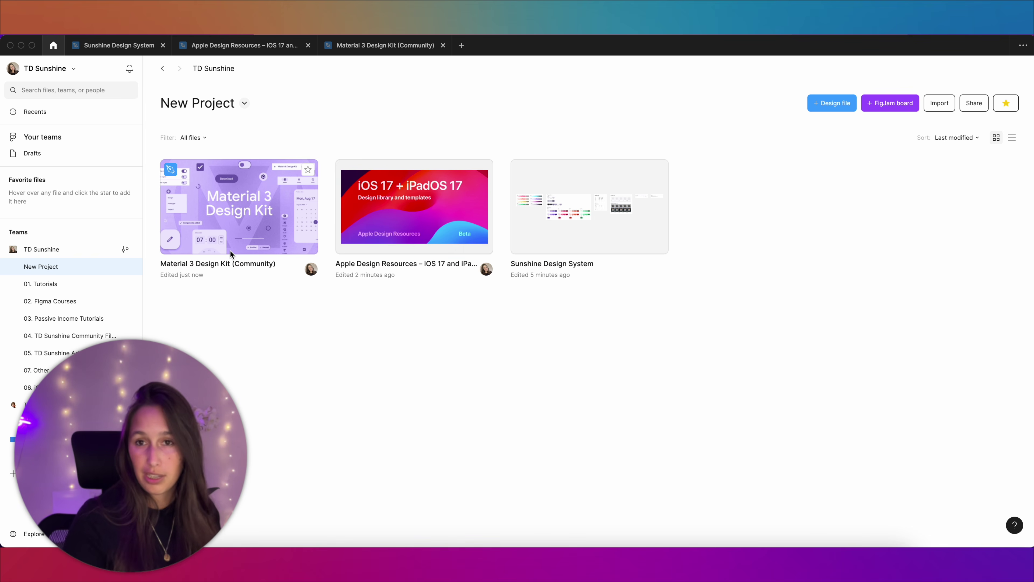
# Rename the Material 3 Design Kit file in New Project to "Material 3 Design Kit (Community) 26.09".
pyautogui.rightClick(231, 252)
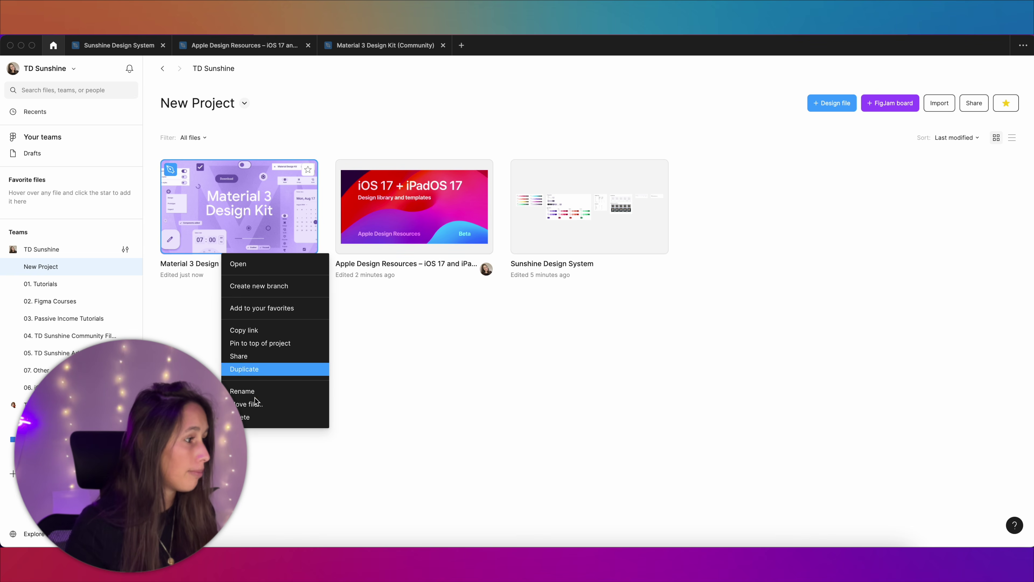
pyautogui.click(256, 391)
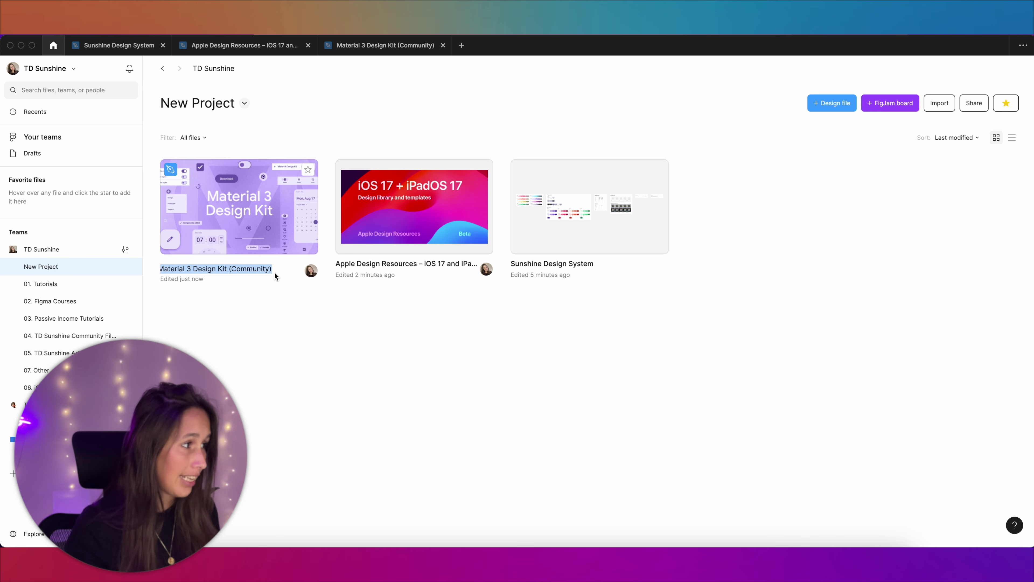
pyautogui.press('Right')
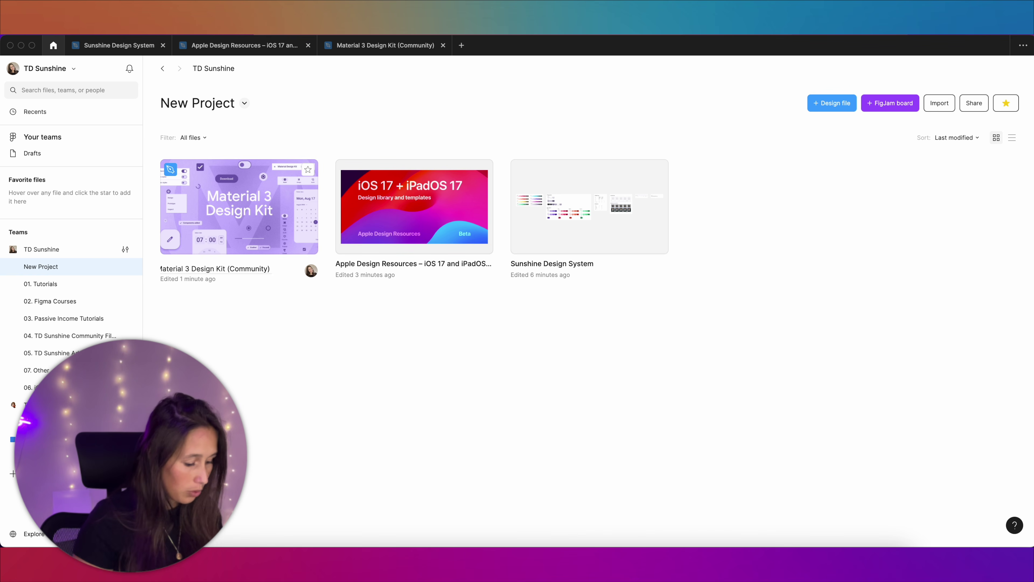
pyautogui.write('26.09')
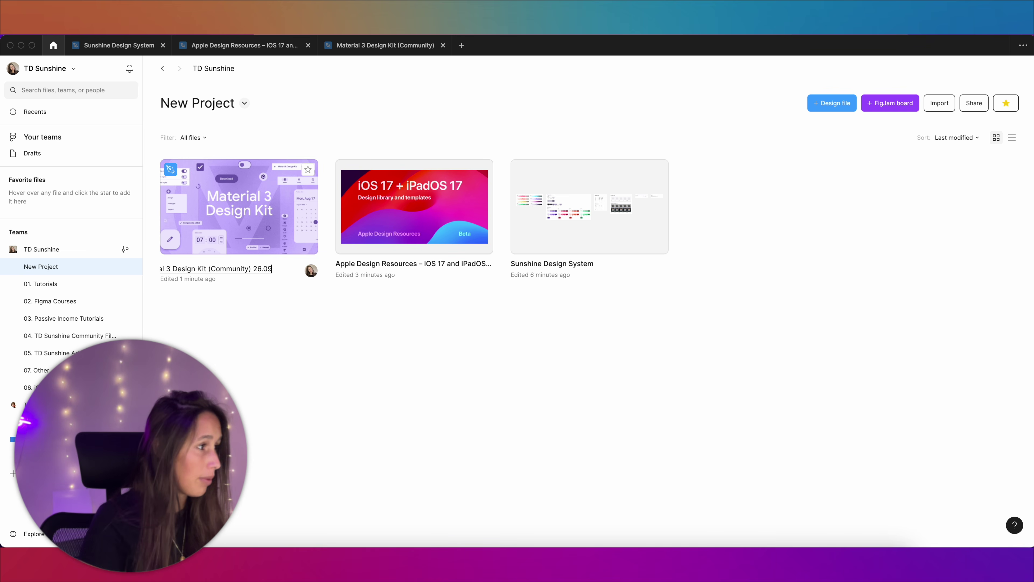
pyautogui.press('Return')
# Append 26.09 to the name of the Apple Design Resources – iOS 17 and iPadOS 17 (Community) file.
pyautogui.rightClick(358, 235)
pyautogui.click(385, 375)
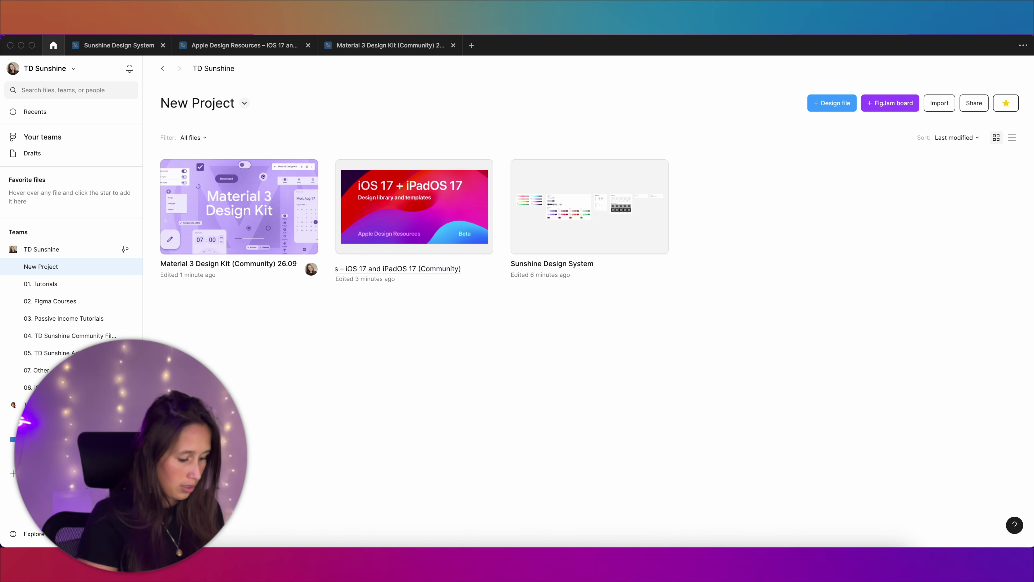
pyautogui.write('26.09')
pyautogui.press('Return')
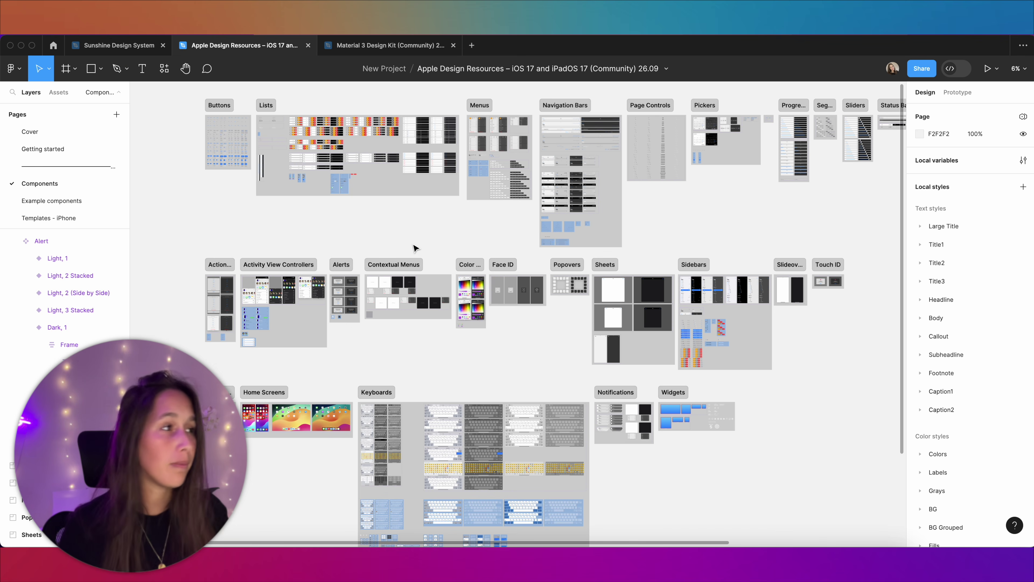
# Look through the buttons, lists and navigation bars on the Components page of the Apple Design Resources file.
pyautogui.scroll(10, 240, 173)
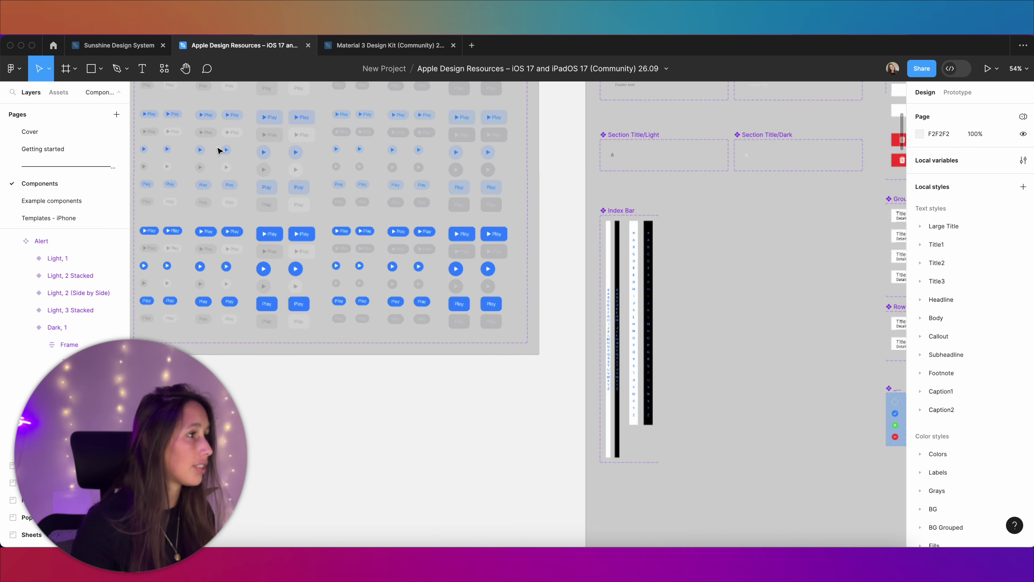
pyautogui.moveTo(219, 151); pyautogui.dragTo(327, 235)
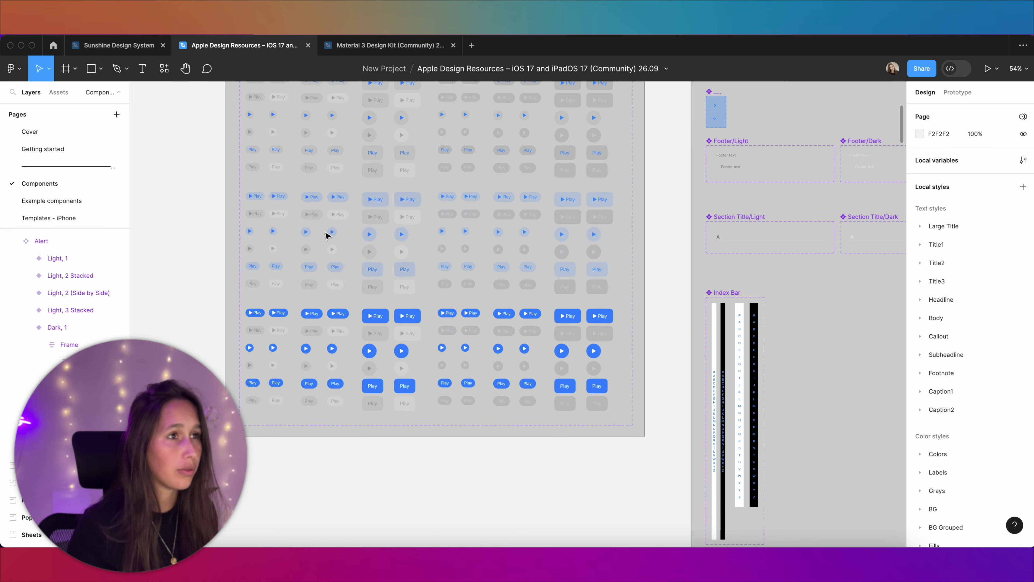
pyautogui.scroll(-5, 555, 206)
pyautogui.hscroll(12, 678, 246)
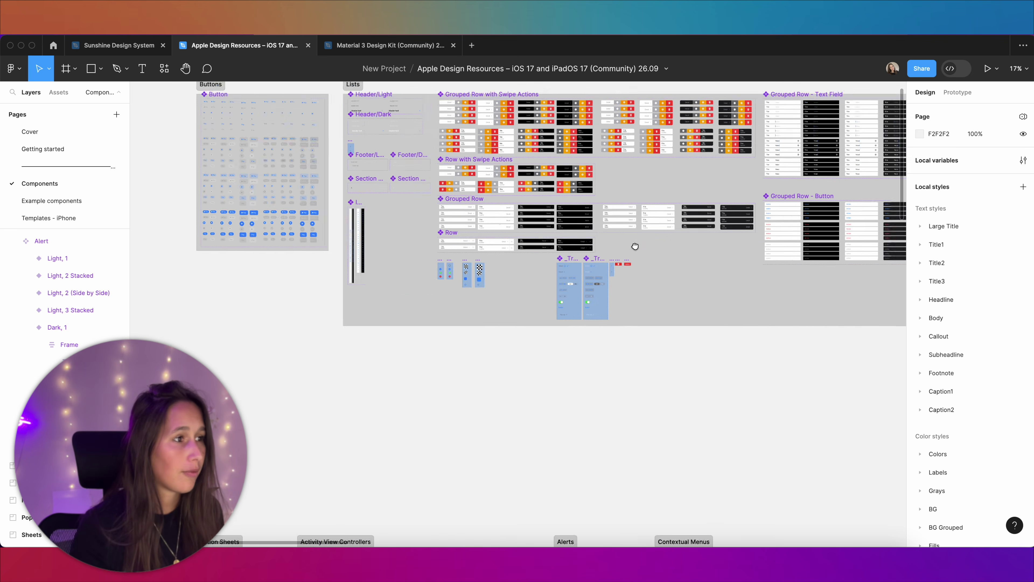
pyautogui.scroll(5, 582, 317)
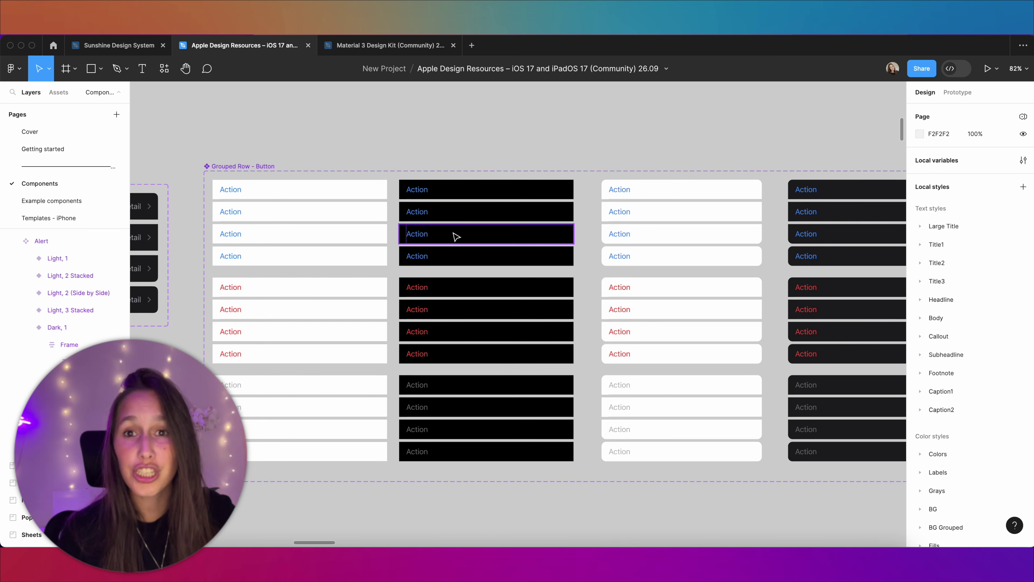
pyautogui.scroll(10, 456, 235)
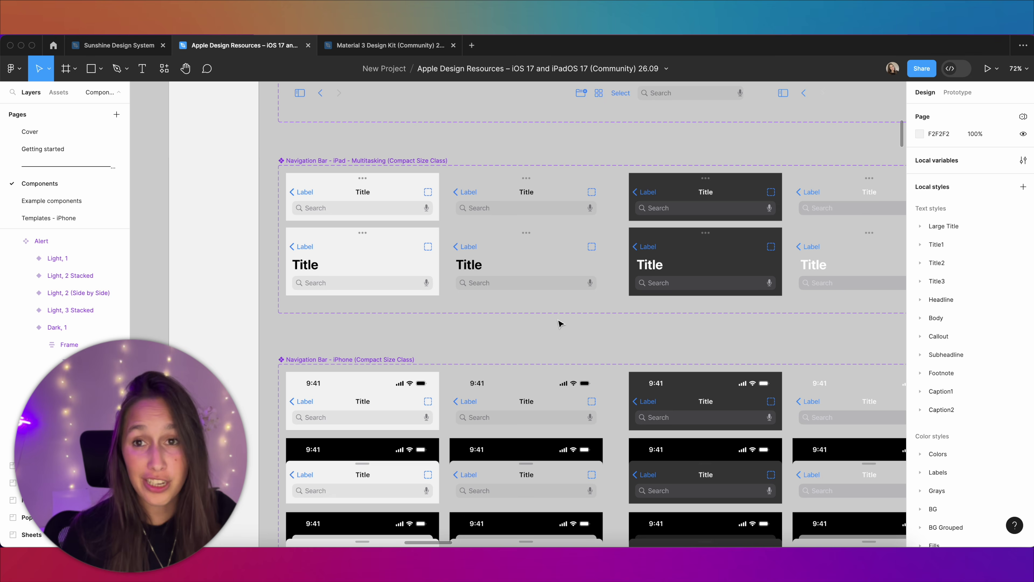
pyautogui.click(598, 200)
pyautogui.click(754, 353)
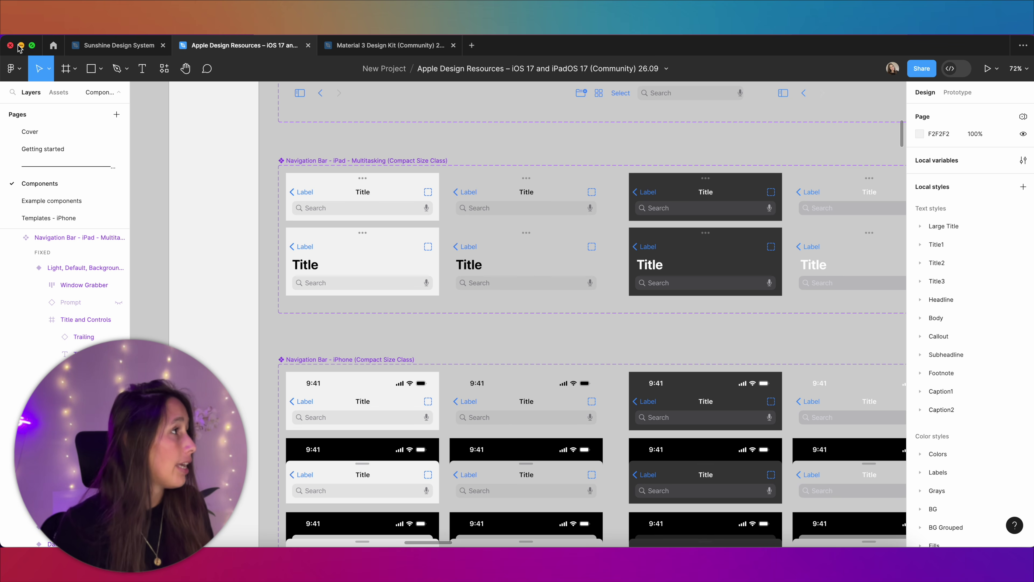
# Open the Sunshine Design System from New Project and select the fill hex code of the Purple 500 swatch.
pyautogui.click(63, 53)
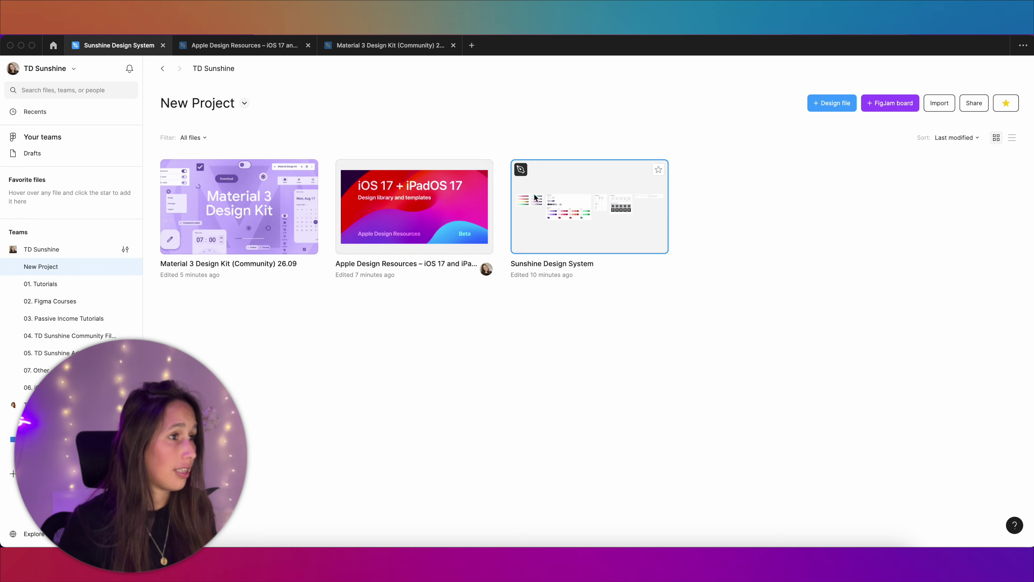
pyautogui.click(534, 200)
pyautogui.click(309, 359)
pyautogui.scroll(10, 417, 330)
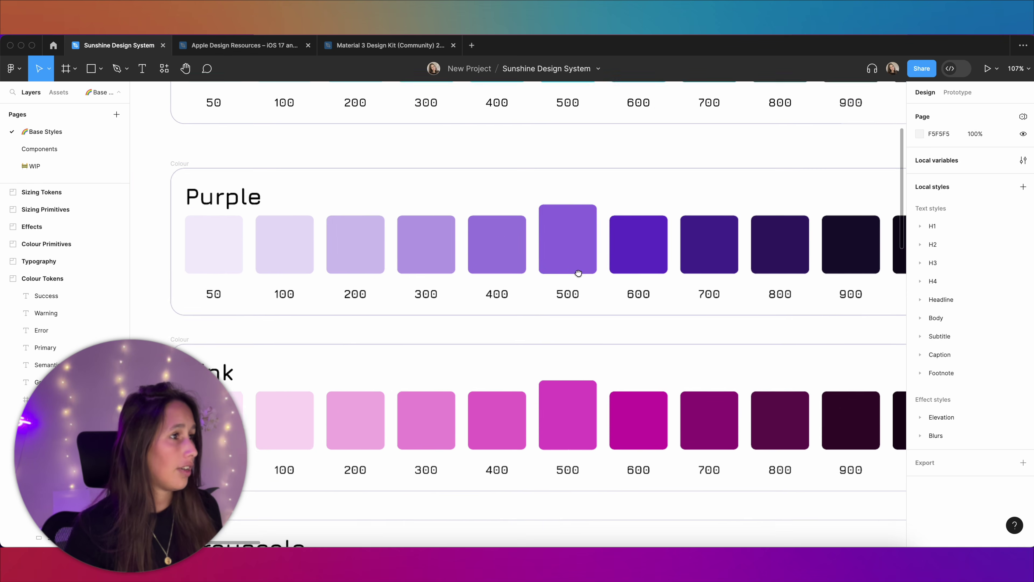
pyautogui.click(583, 267)
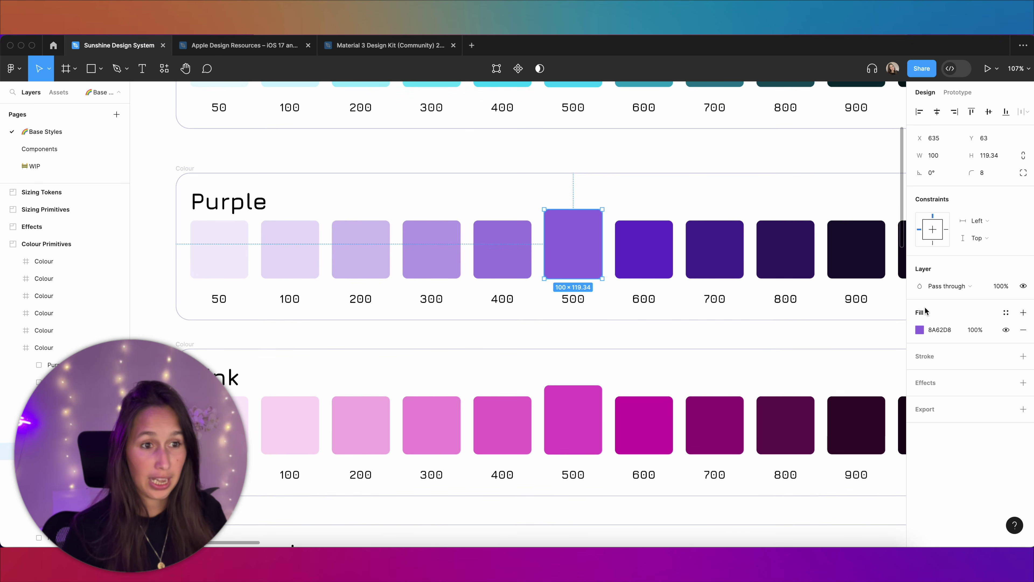
pyautogui.click(950, 331)
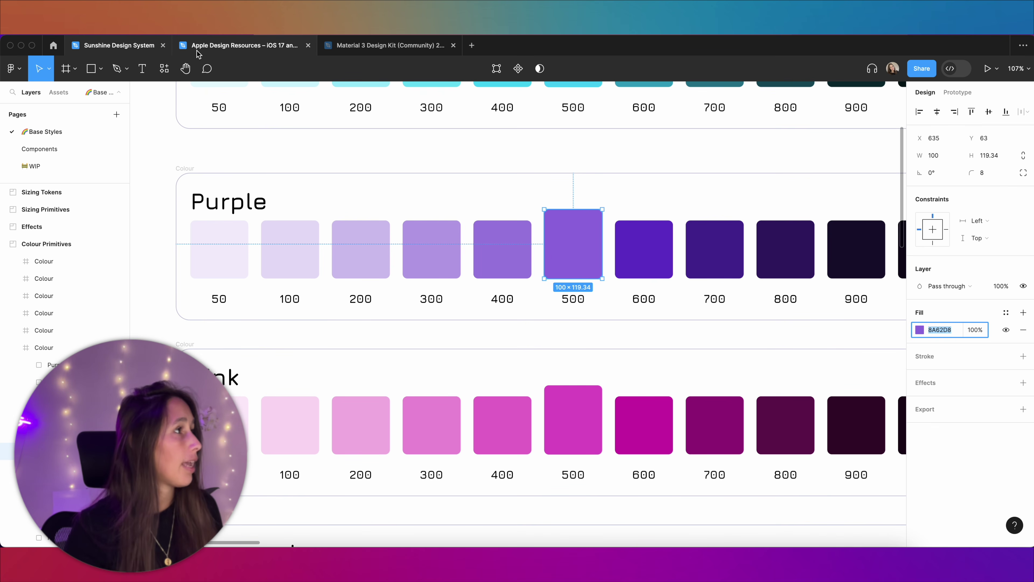
# In the Apple Design Resources file, examine the colour style of a Label text in the iPad multitasking navigation bar.
pyautogui.click(211, 48)
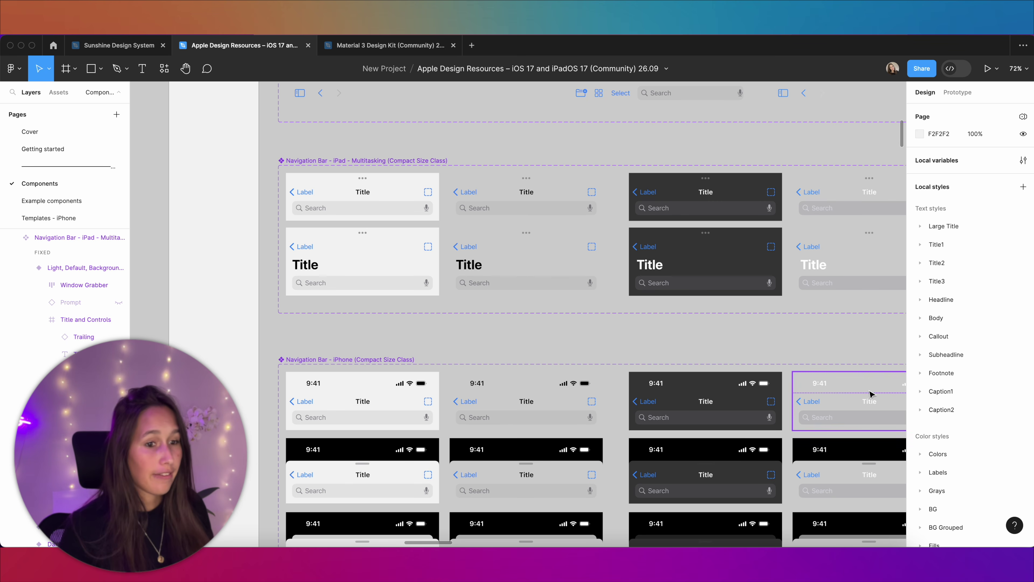
pyautogui.scroll(-5, 932, 350)
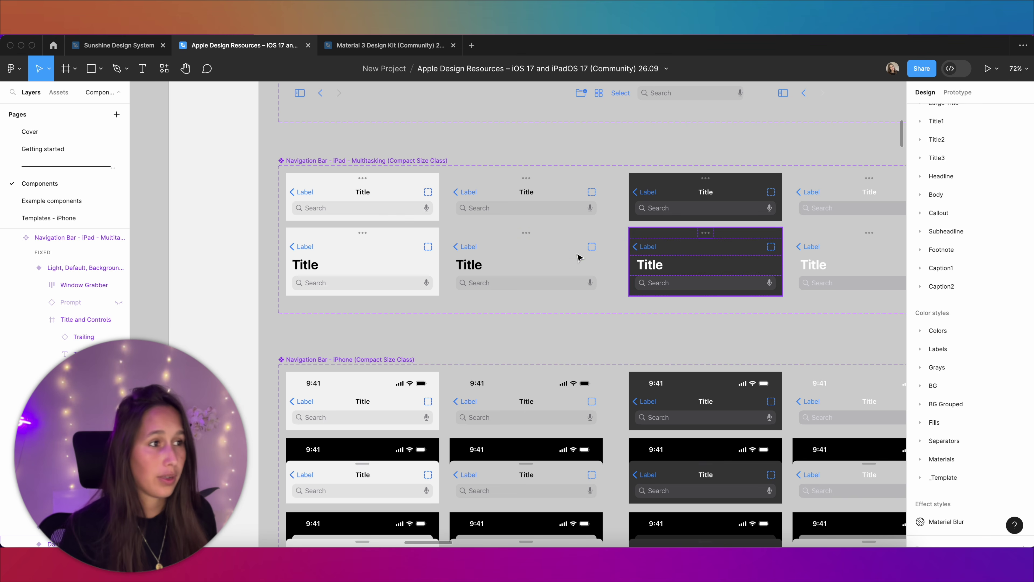
pyautogui.keyDown('super'); pyautogui.click(469, 249); pyautogui.keyUp('super')
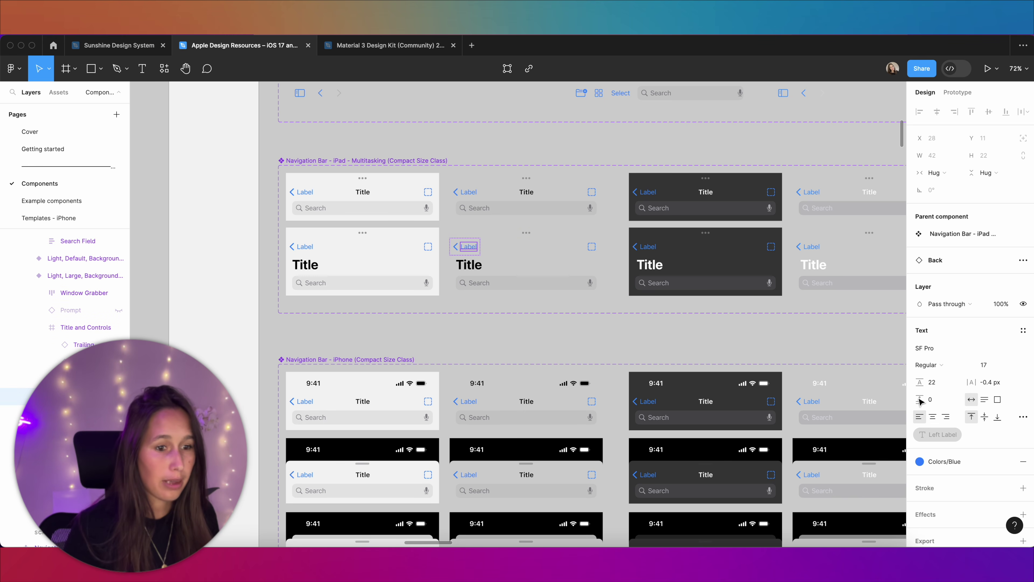
pyautogui.click(932, 462)
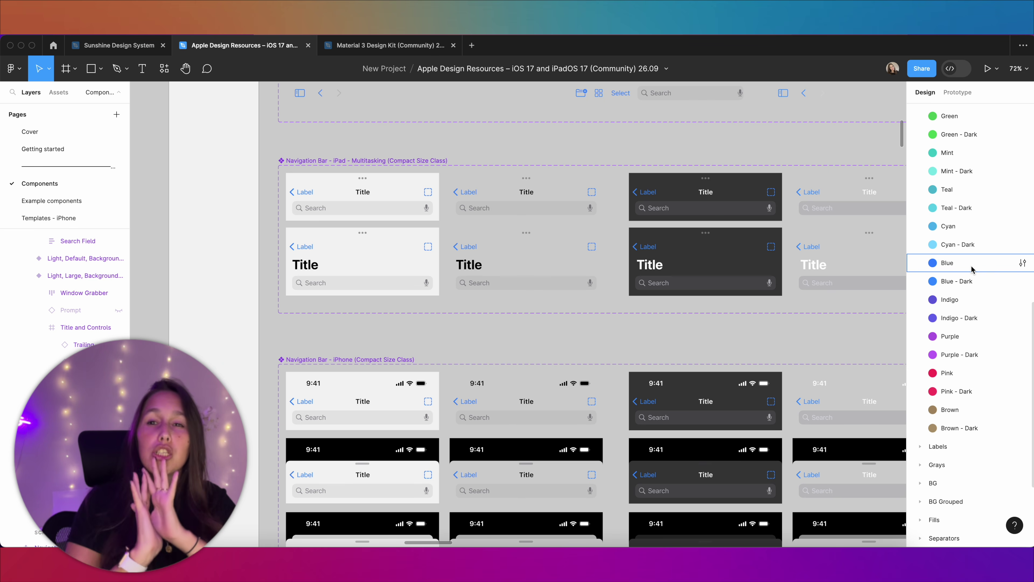
# Place a 100 × 100 rectangle above the Controls heading and duplicate it beside the original with a gap of about 33.
pyautogui.scroll(-10, 723, 196)
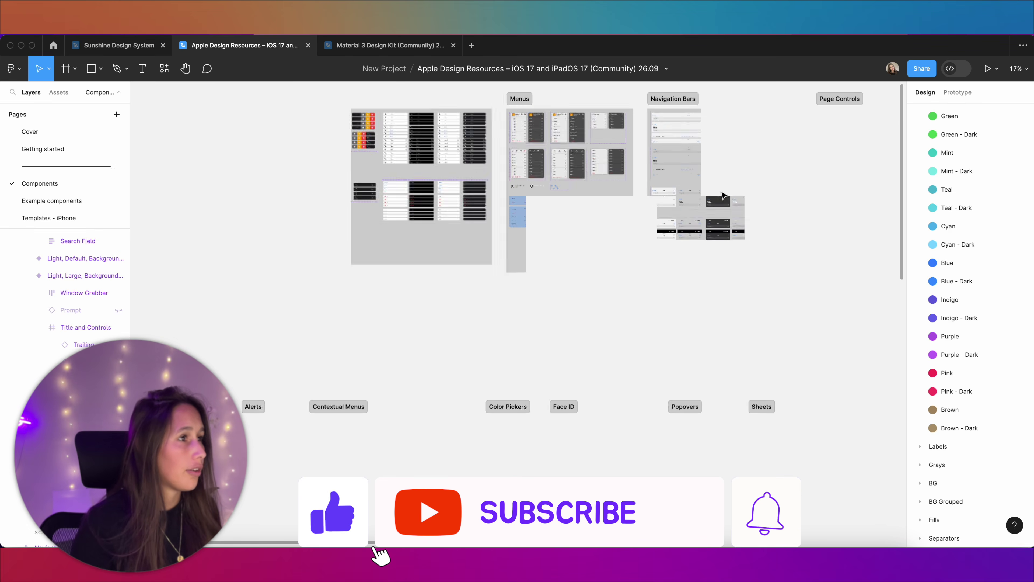
pyautogui.scroll(-3, 723, 195)
pyautogui.scroll(6, 511, 296)
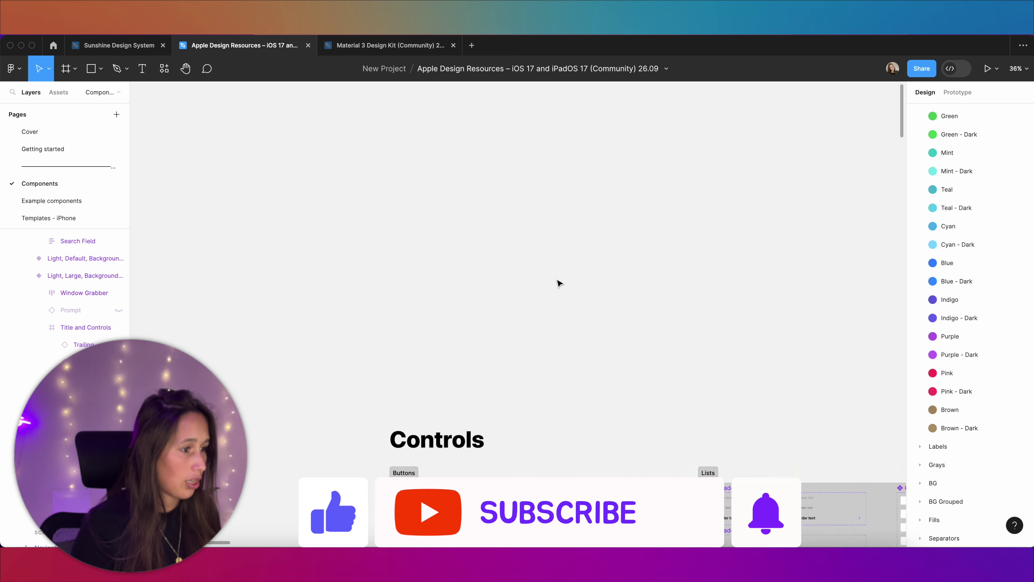
pyautogui.scroll(5, 559, 283)
pyautogui.scroll(-5, 556, 289)
pyautogui.hscroll(-3, 557, 288)
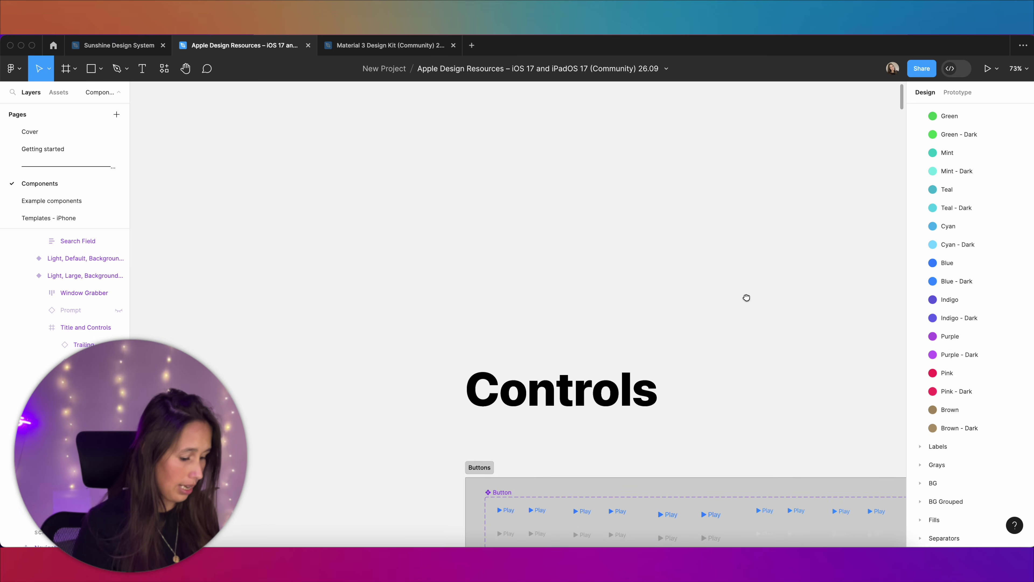
pyautogui.hscroll(-2, 747, 297)
pyautogui.press('r')
pyautogui.click(681, 236)
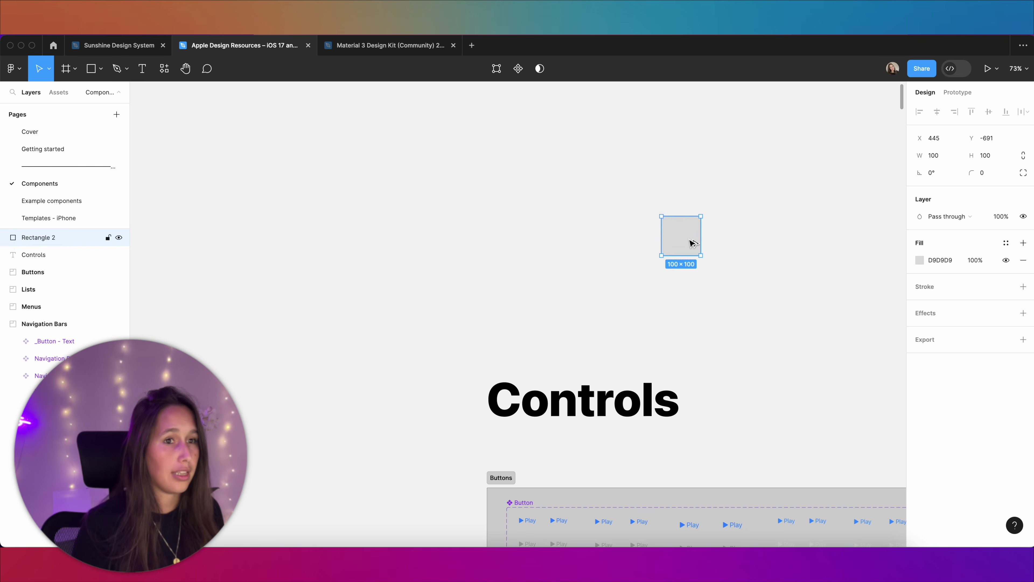
pyautogui.moveTo(691, 243); pyautogui.dragTo(738, 240)
# Apply the Blue colour style to the first rectangle's fill.
pyautogui.scroll(5, 723, 238)
pyautogui.press('Tab')
pyautogui.click(1006, 243)
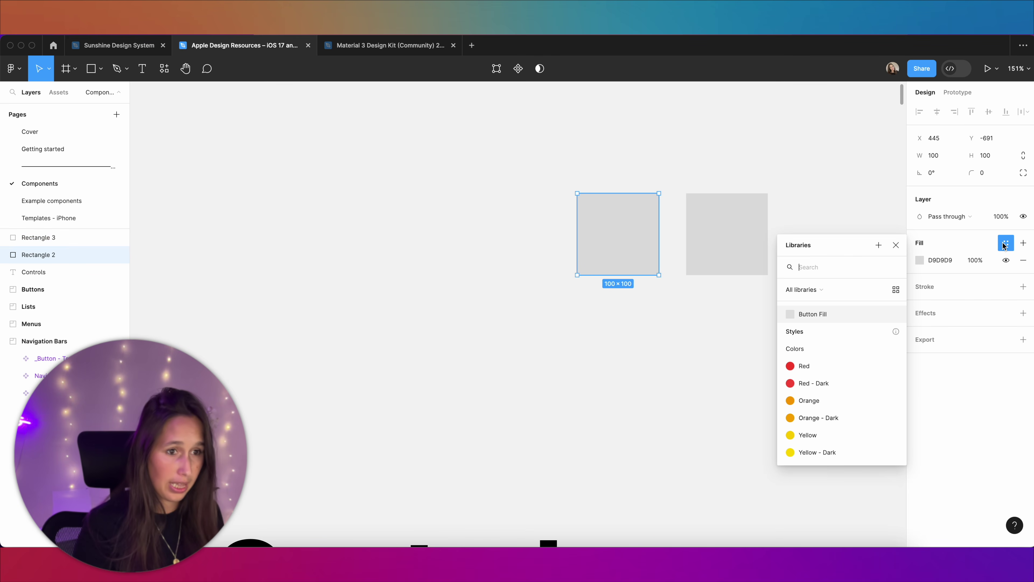
pyautogui.write('blue')
pyautogui.press('Return')
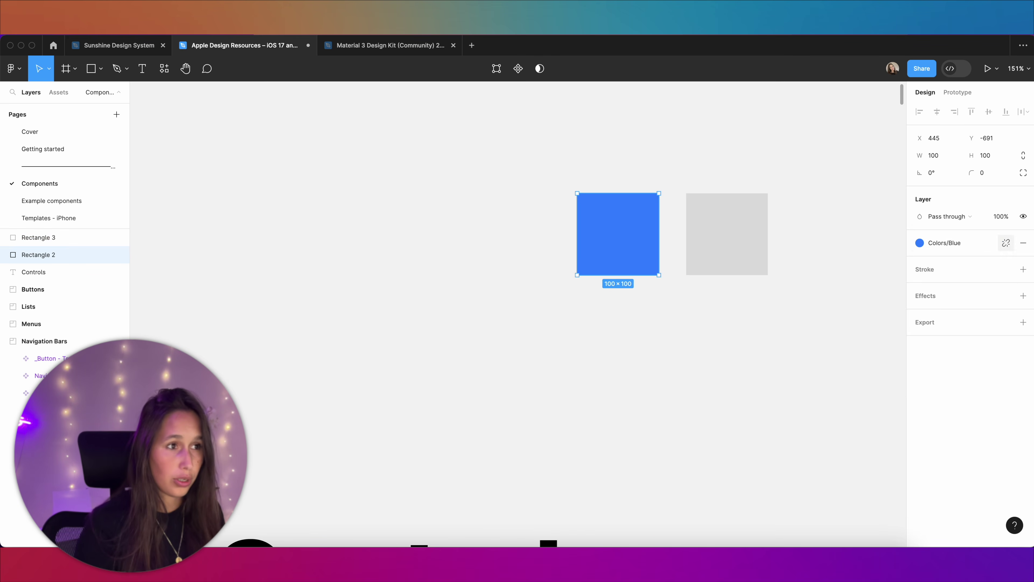
# Apply the Blue - Dark colour style to the duplicate rectangle's fill.
pyautogui.click(693, 205)
pyautogui.click(1004, 245)
pyautogui.write('blue')
pyautogui.press('Down')
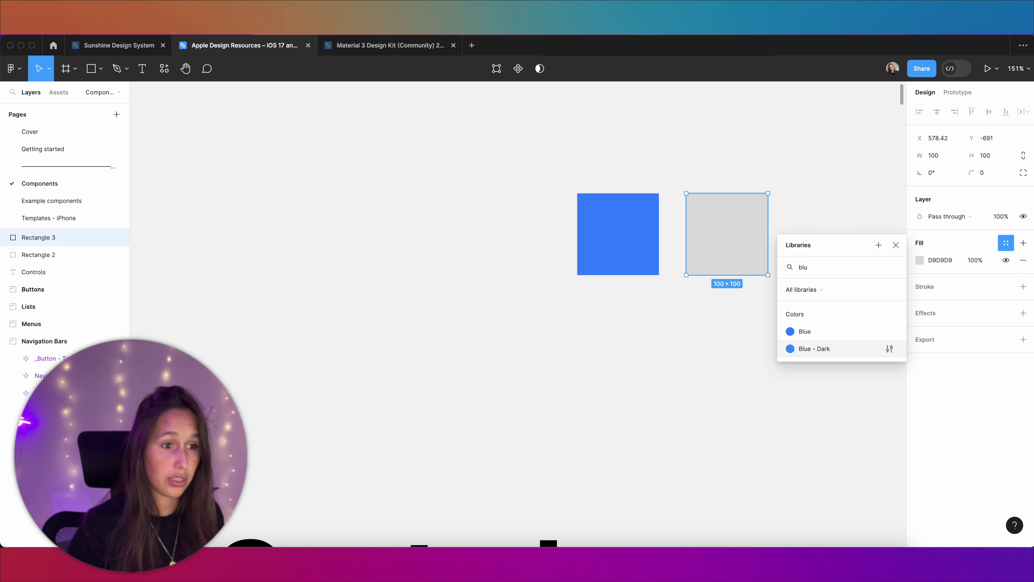
pyautogui.press('Return')
# Detach the Blue and Blue - Dark colour styles from the two rectangles and deselect them.
pyautogui.moveTo(847, 175); pyautogui.dragTo(635, 244)
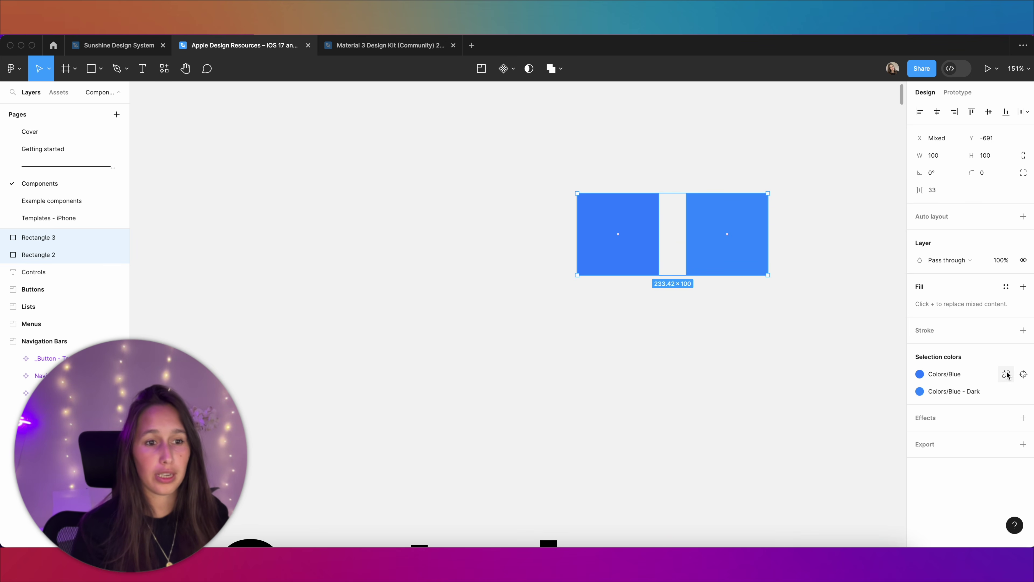
pyautogui.click(1007, 374)
pyautogui.click(1007, 374)
pyautogui.moveTo(829, 314); pyautogui.dragTo(568, 226)
pyautogui.click(593, 164)
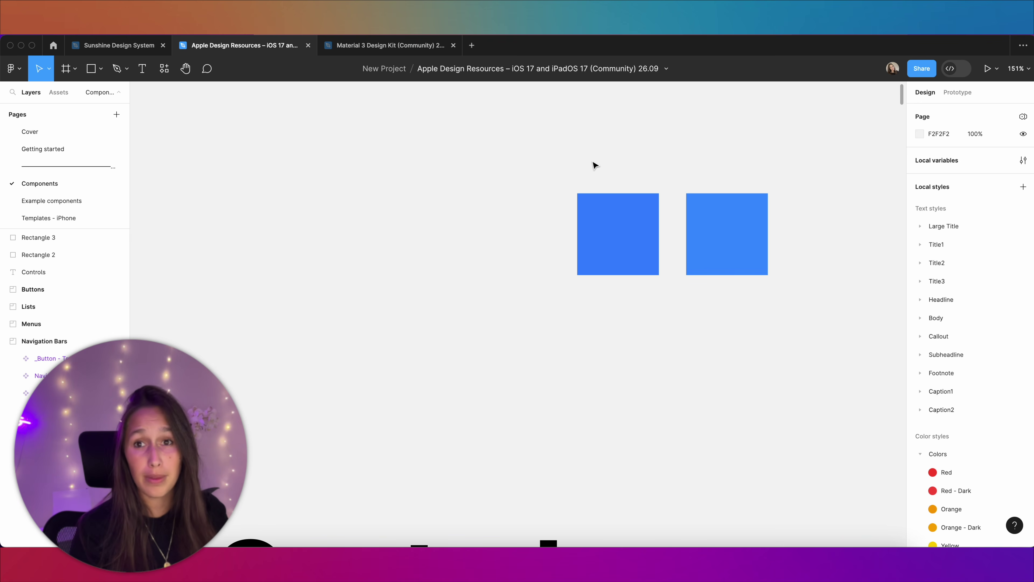
# Move the light purple dark/tint rectangle so it lines up directly beneath the dark/blue rectangle, and deselect it.
pyautogui.click(605, 222)
pyautogui.click(626, 154)
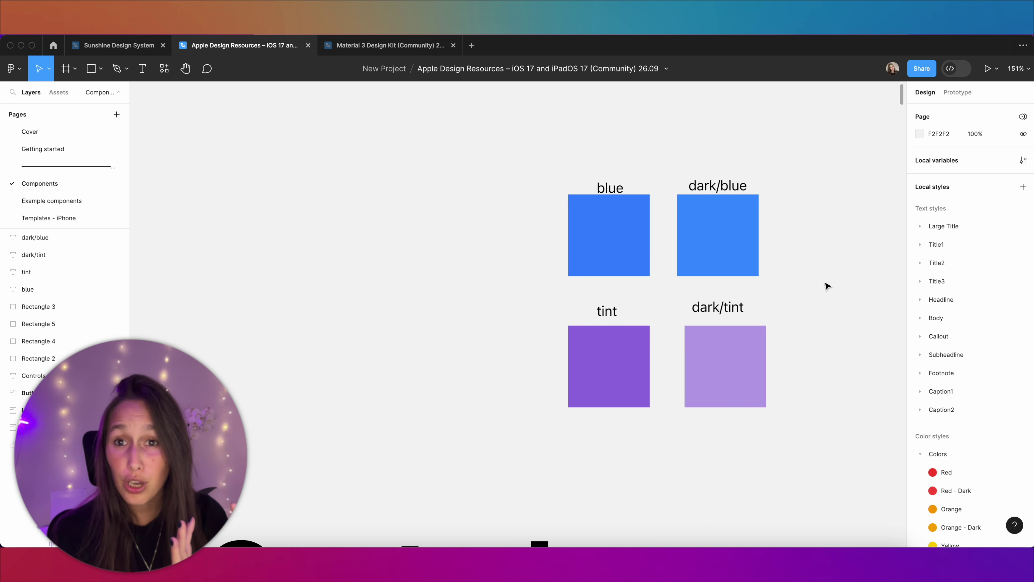
pyautogui.click(621, 359)
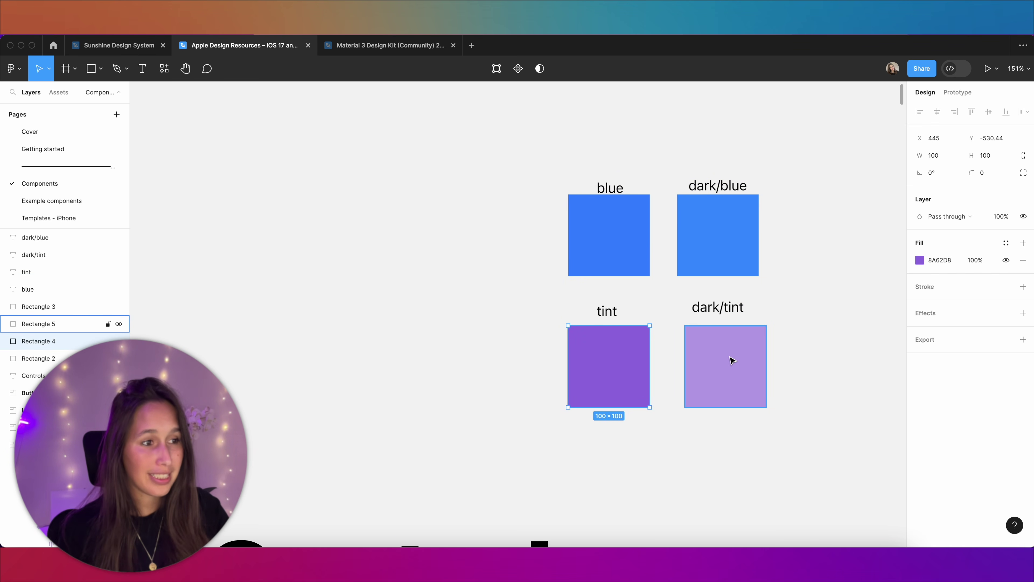
pyautogui.moveTo(732, 360); pyautogui.dragTo(725, 358)
pyautogui.click(823, 319)
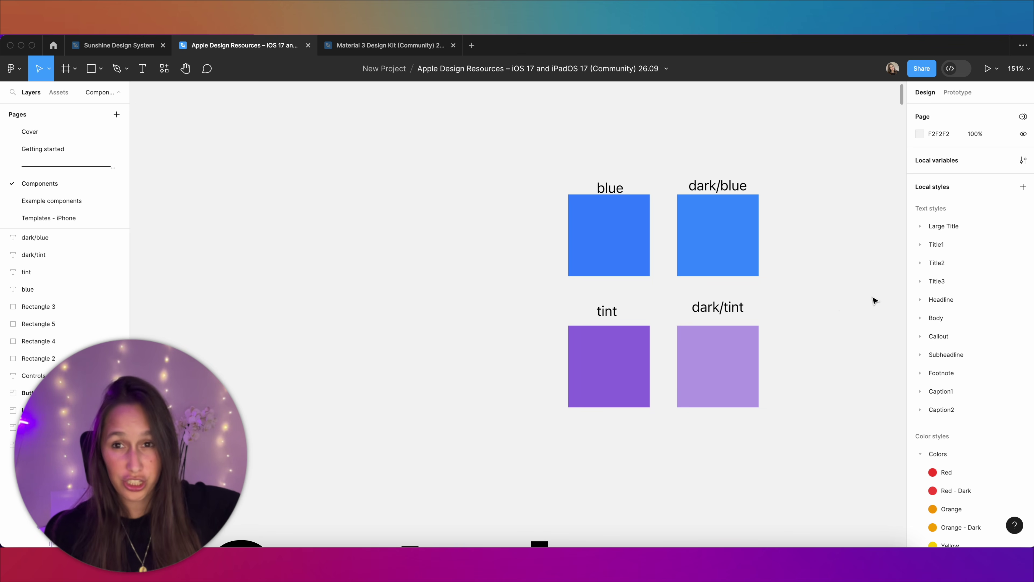
# Rename the Blue colour style as Tint and set its colour to 8A62D8, sampled from the tint rectangle.
pyautogui.scroll(-10, 1003, 308)
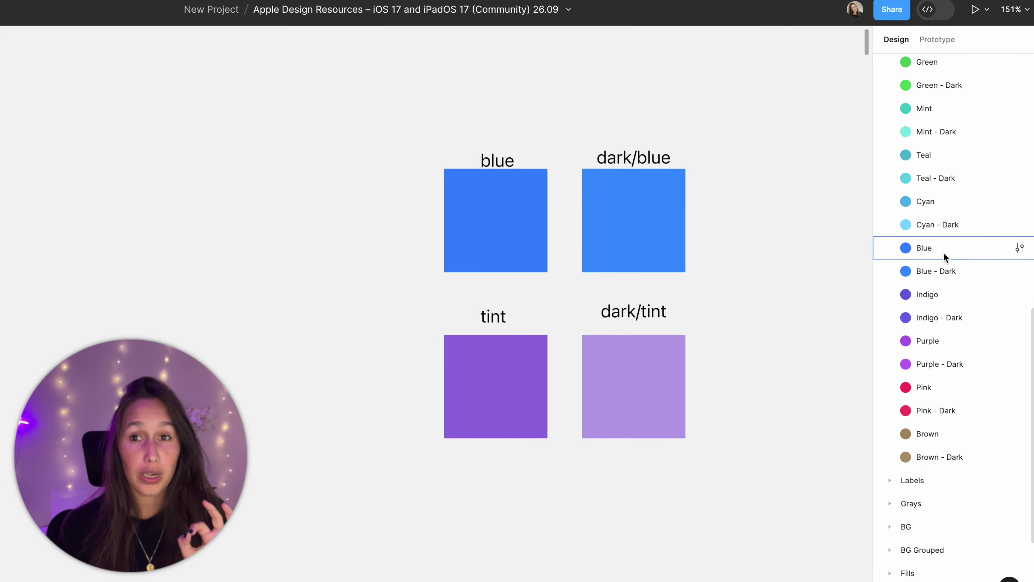
pyautogui.click(1019, 246)
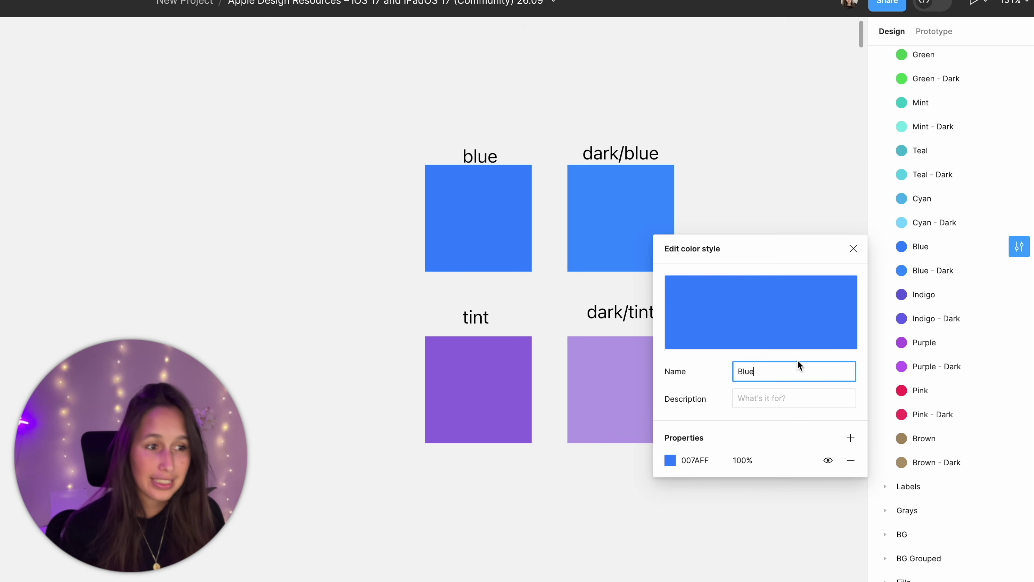
pyautogui.doubleClick(794, 368)
pyautogui.write('Tint')
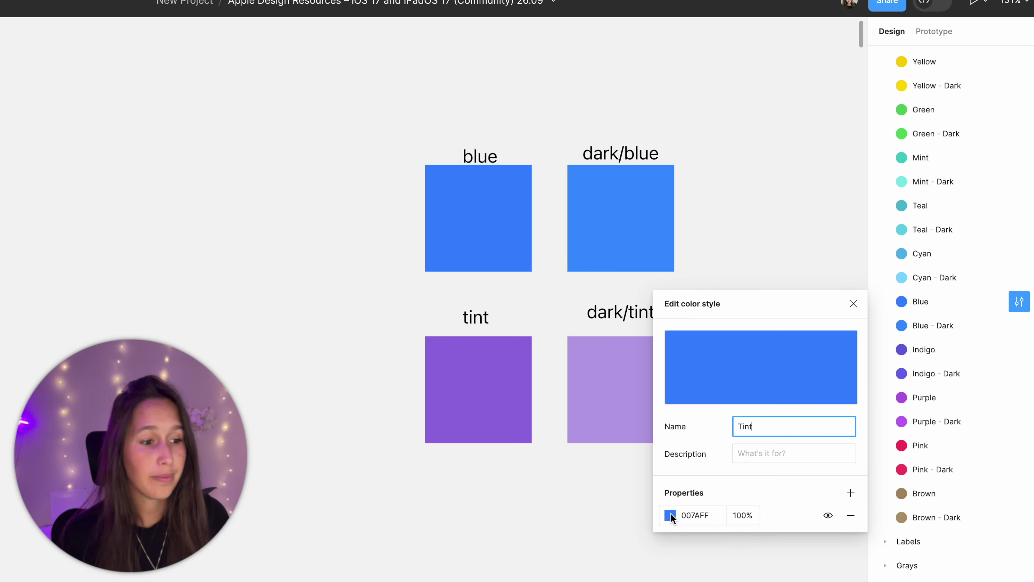
pyautogui.click(670, 514)
pyautogui.click(504, 463)
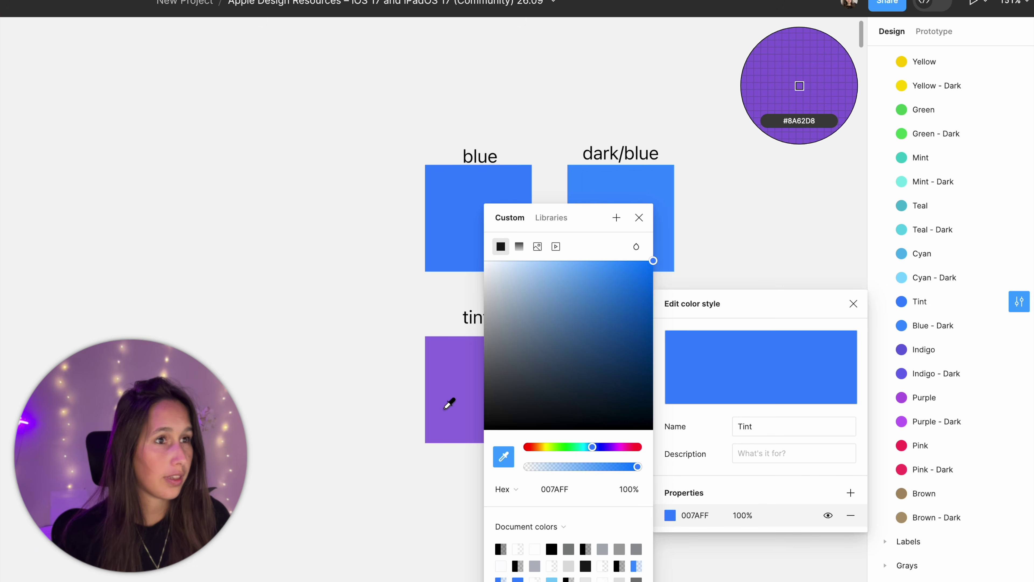
pyautogui.click(450, 402)
pyautogui.click(639, 218)
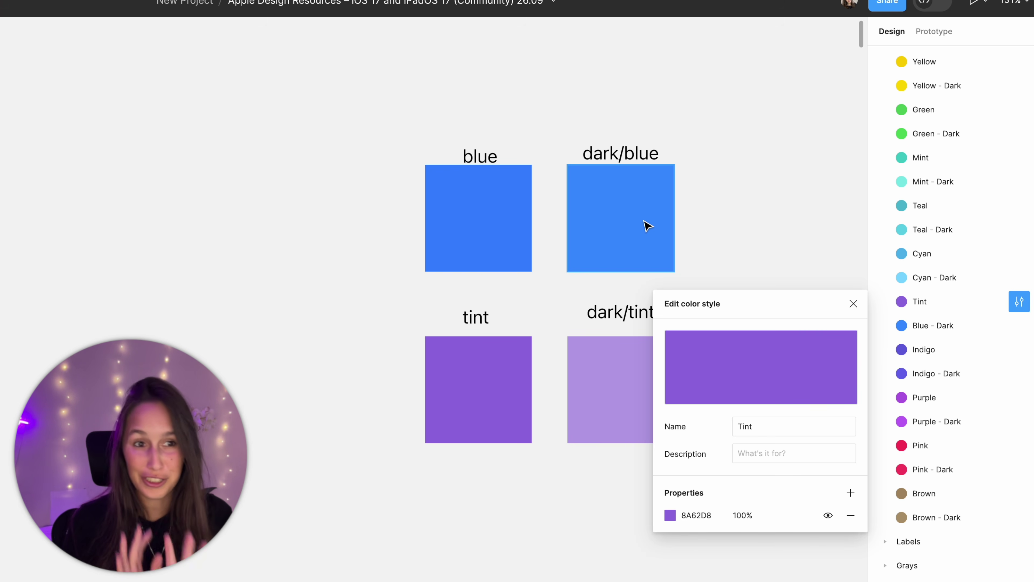
pyautogui.click(853, 303)
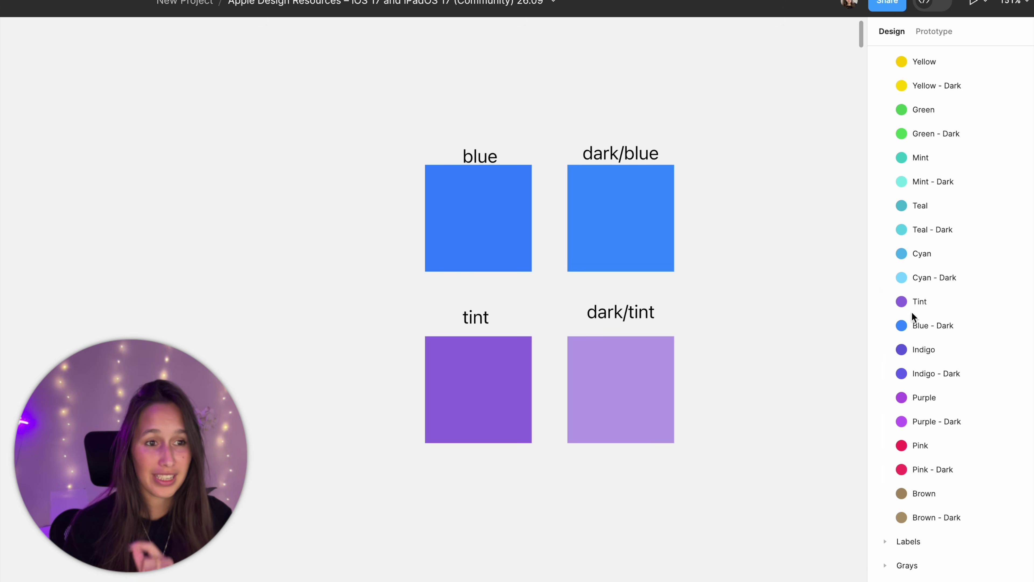
# Rename the Blue - Dark colour style as Tint - Dark and set its colour to B196E2, sampled from the dark/tint rectangle.
pyautogui.click(1017, 330)
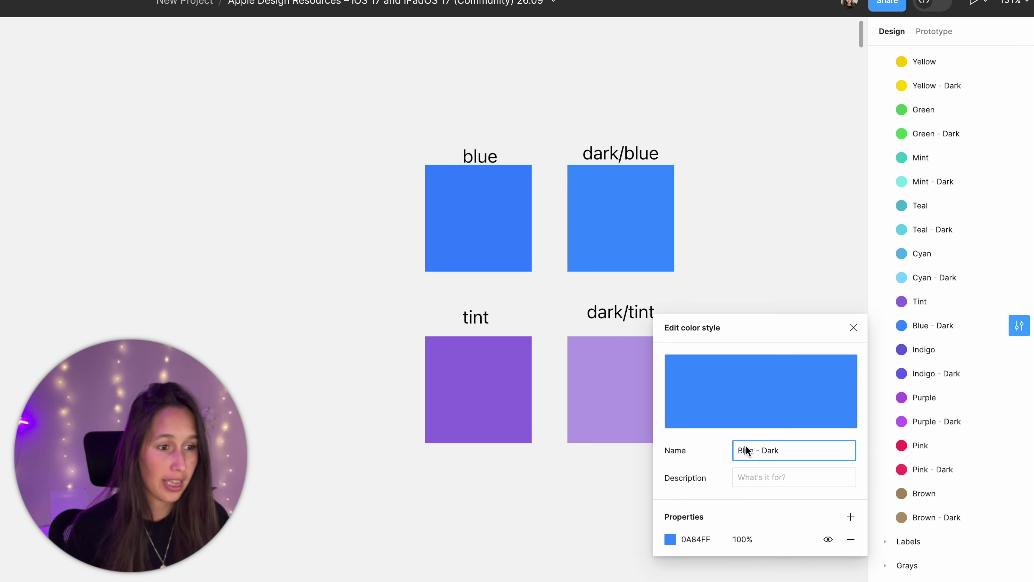
pyautogui.write('Tint')
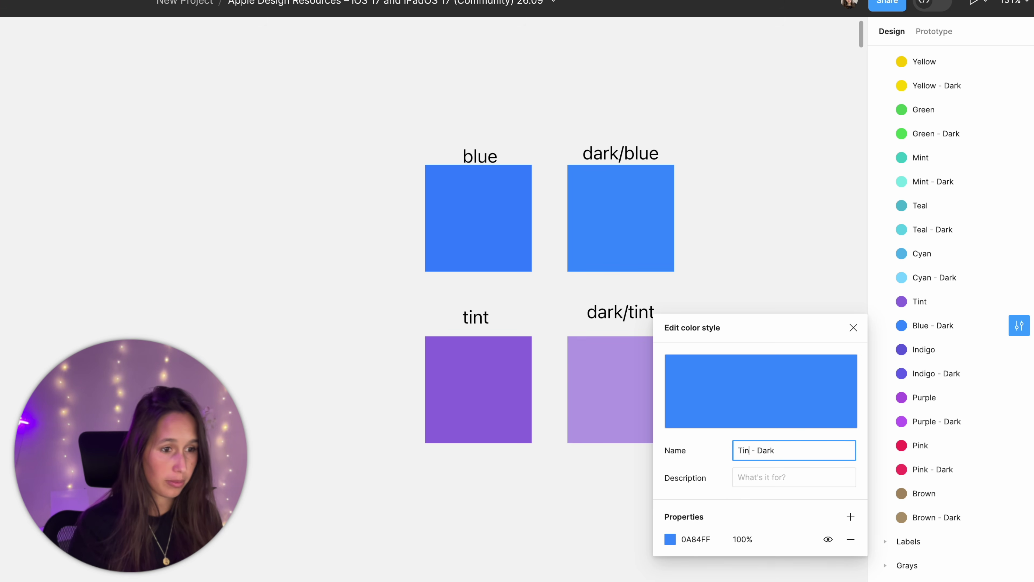
pyautogui.click(670, 539)
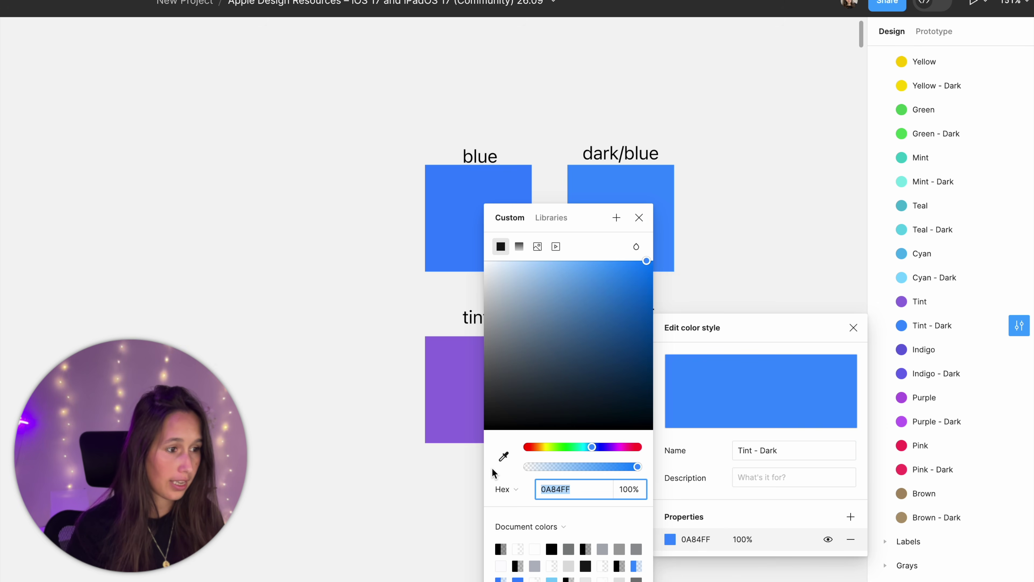
pyautogui.click(504, 456)
pyautogui.hscroll(3, 776, 249)
pyautogui.hscroll(3, 775, 249)
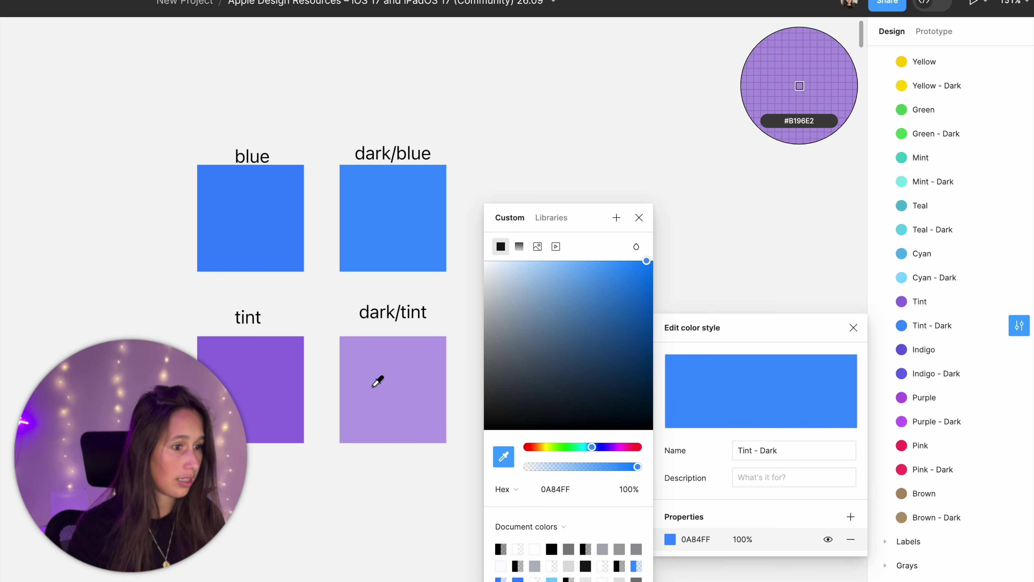
pyautogui.click(374, 388)
pyautogui.click(652, 216)
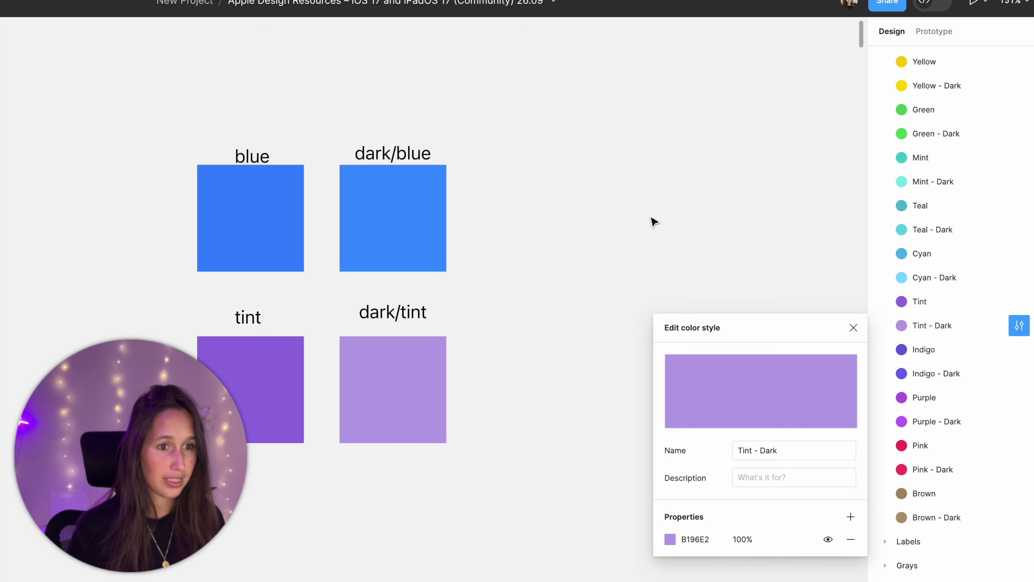
pyautogui.click(853, 329)
# Examine how the tint colours are applied across the kit's Buttons, Lists and Menus components.
pyautogui.scroll(-5, 695, 330)
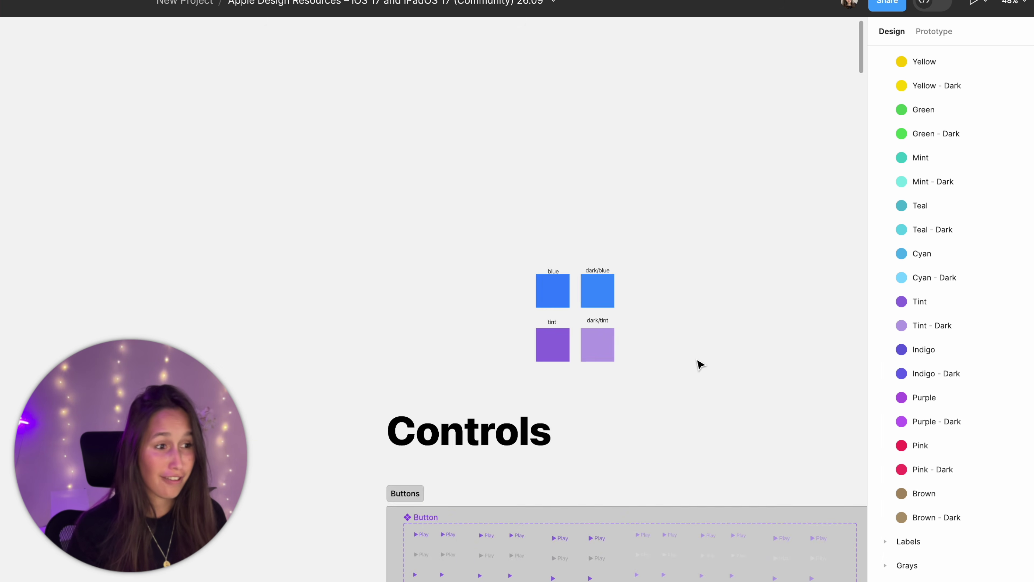
pyautogui.scroll(-10, 571, 351)
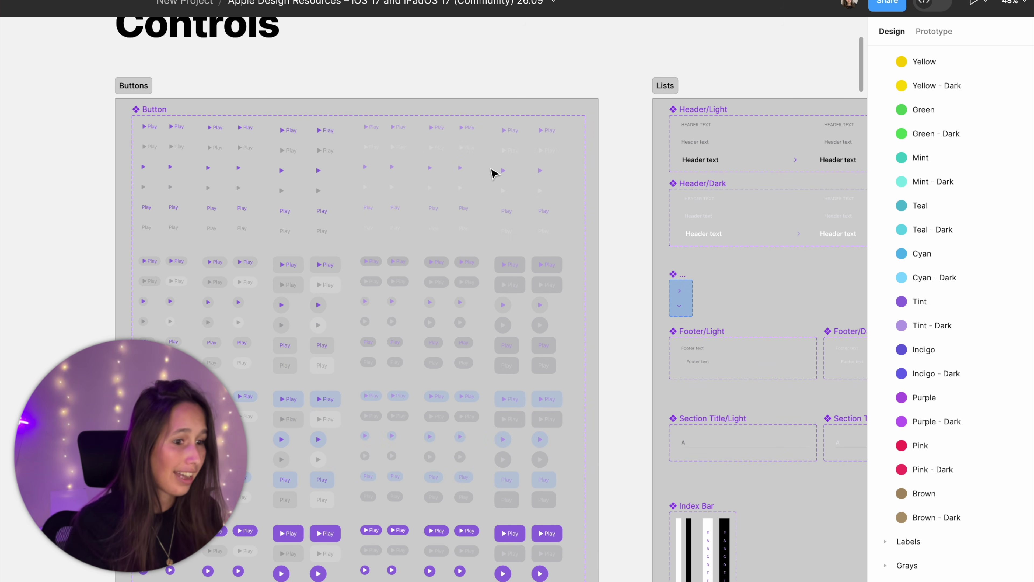
pyautogui.scroll(-3, 494, 174)
pyautogui.hscroll(10, 448, 204)
pyautogui.scroll(-4, 448, 204)
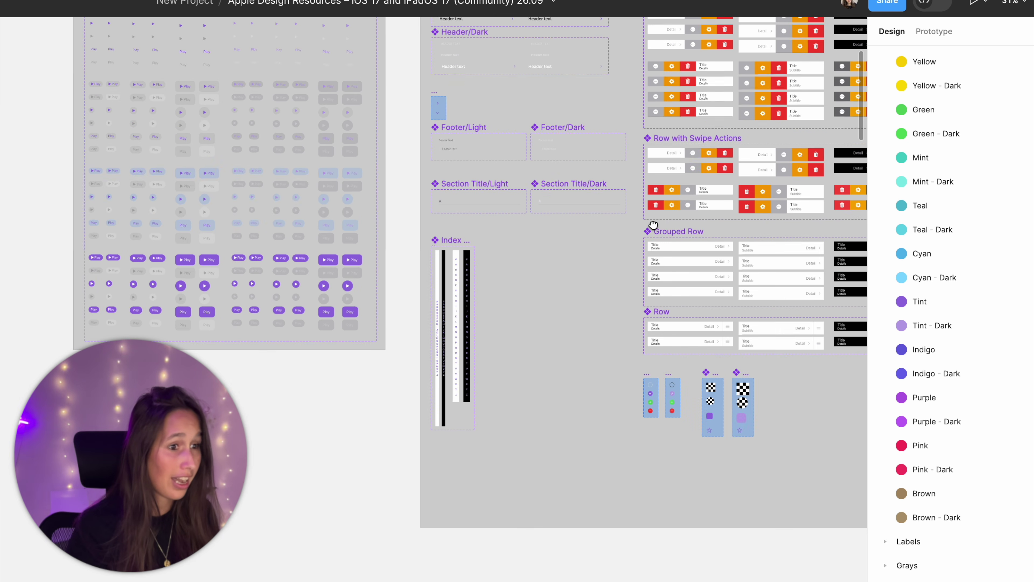
pyautogui.hscroll(15, 364, 277)
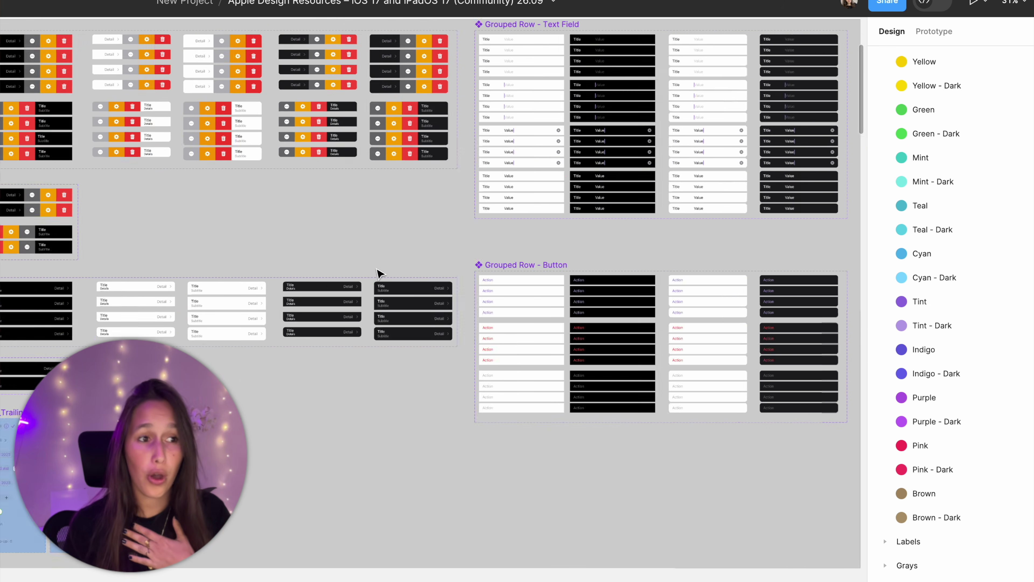
pyautogui.hscroll(6, 391, 286)
pyautogui.scroll(1, 410, 301)
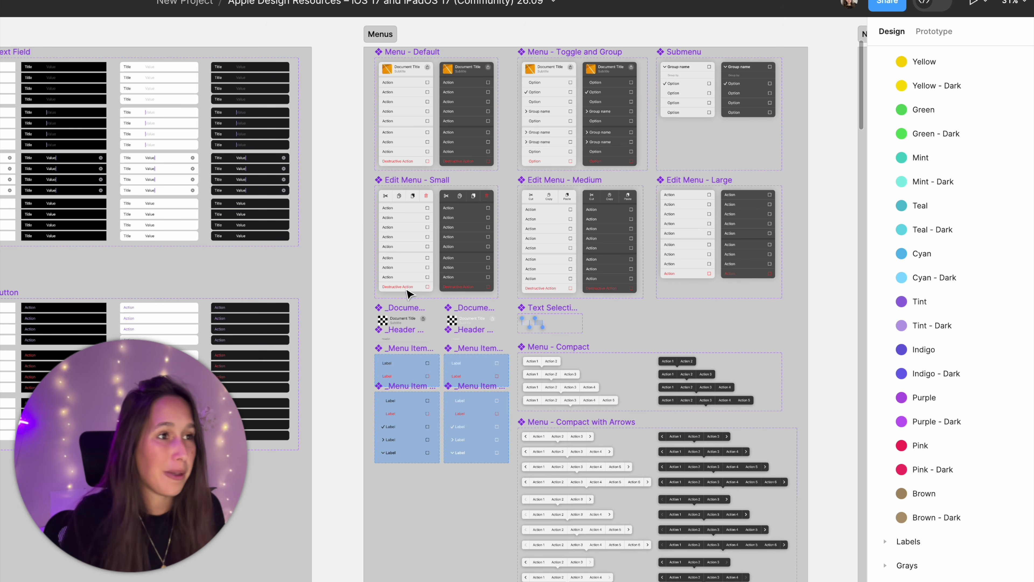
pyautogui.moveTo(370, 280); pyautogui.dragTo(774, 485)
pyautogui.moveTo(275, 260); pyautogui.dragTo(815, 303)
pyautogui.moveTo(241, 262); pyautogui.dragTo(708, 280)
# Create a new colour style named Blue from the blue rectangle's 007AFF fill.
pyautogui.scroll(5, 379, 162)
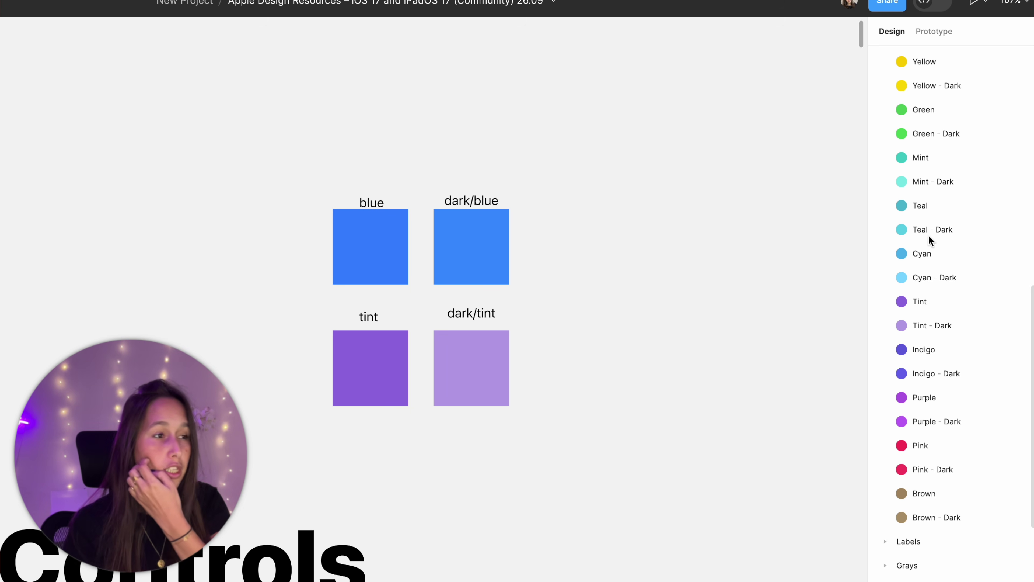
pyautogui.click(386, 240)
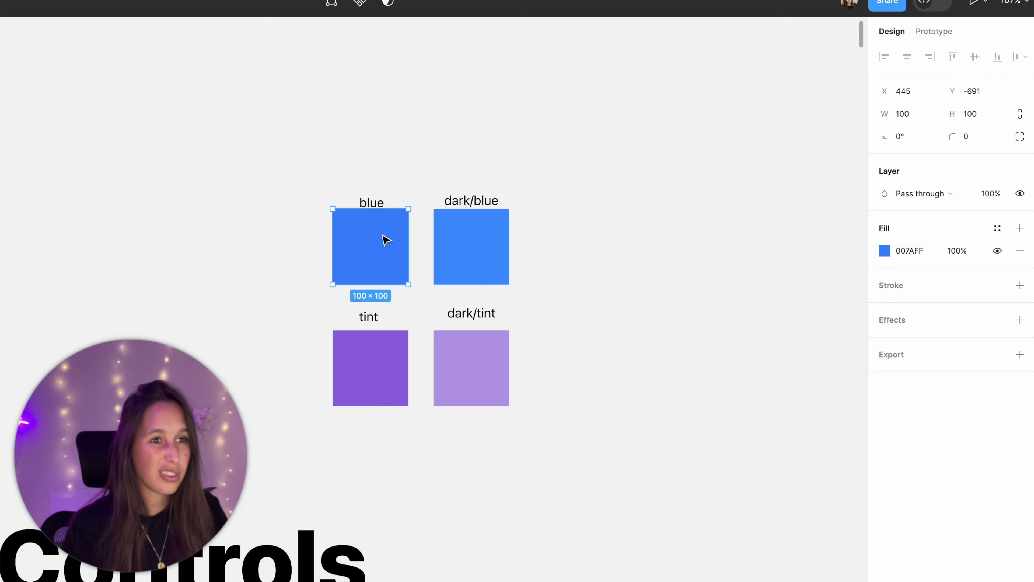
pyautogui.click(998, 229)
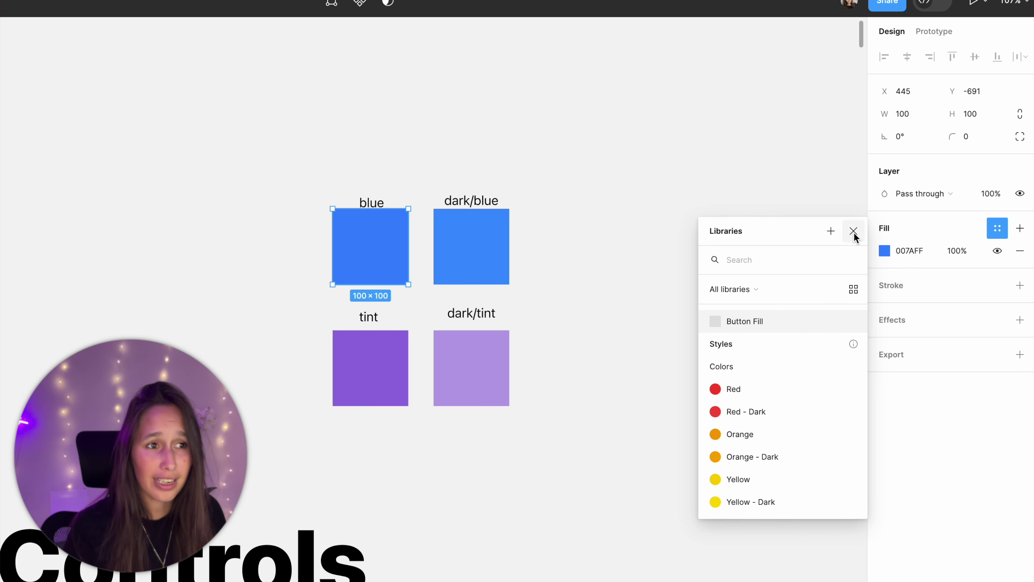
pyautogui.click(831, 232)
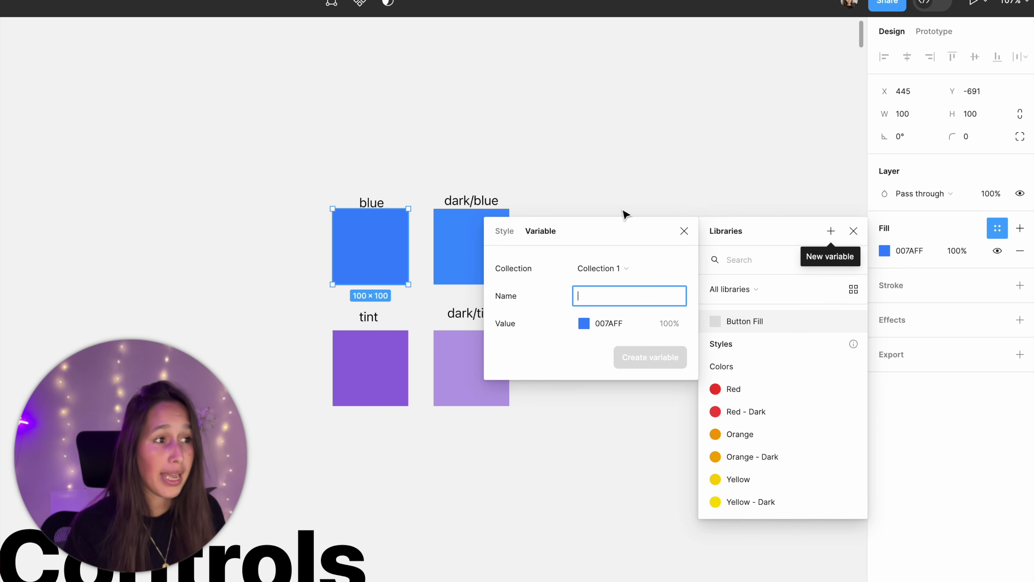
pyautogui.click(509, 236)
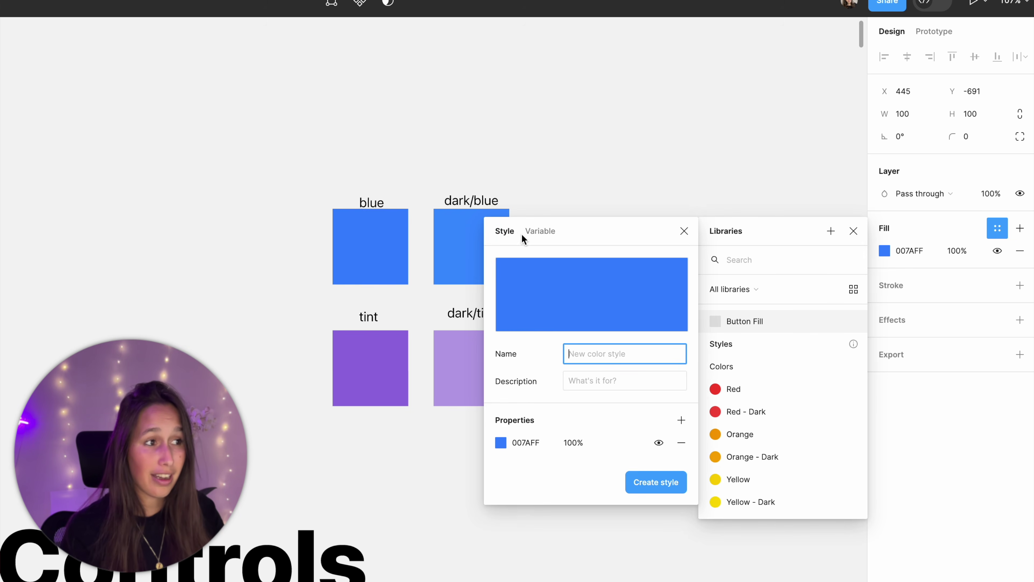
pyautogui.click(539, 233)
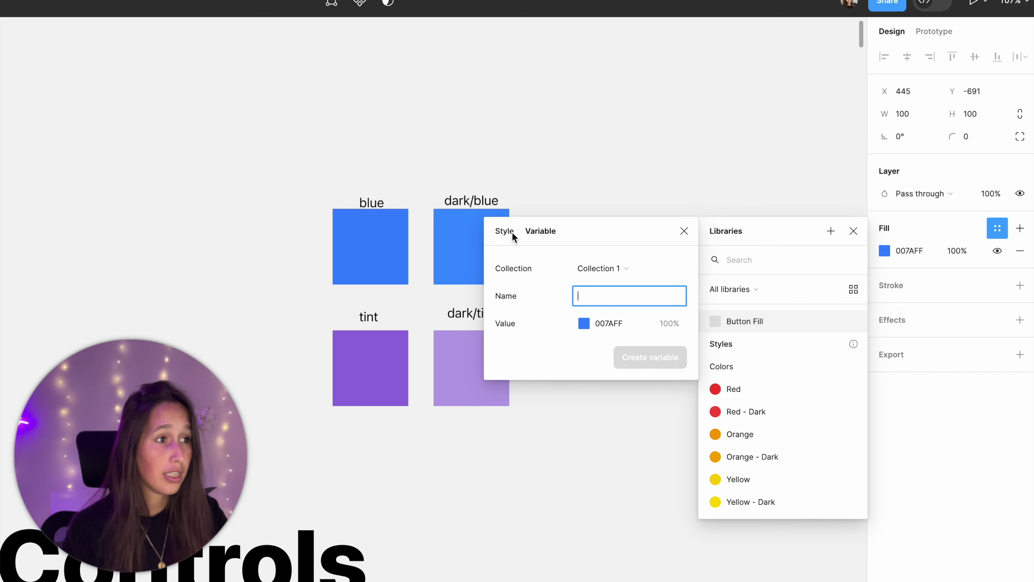
pyautogui.click(505, 232)
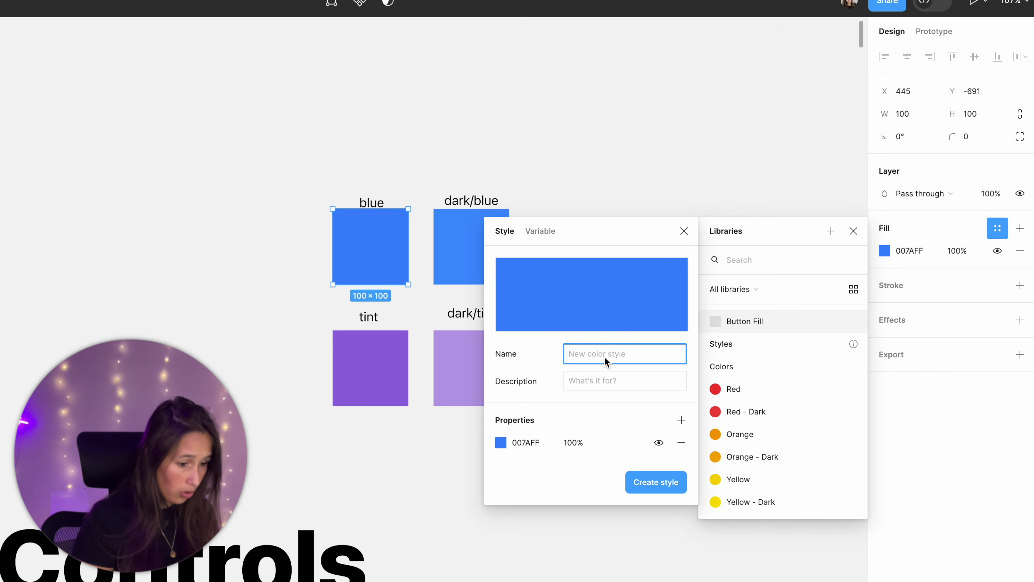
pyautogui.write('Blue')
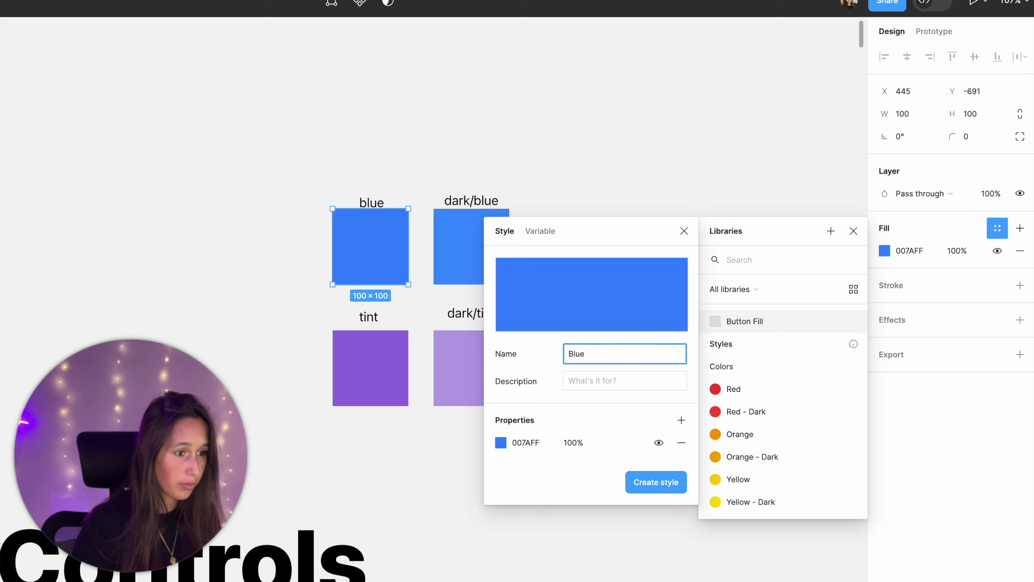
pyautogui.press('Return')
# Create a new colour style named Blue - Dark from the dark/blue rectangle's 0A84FF fill, and deselect the rectangle.
pyautogui.click(483, 259)
pyautogui.click(997, 229)
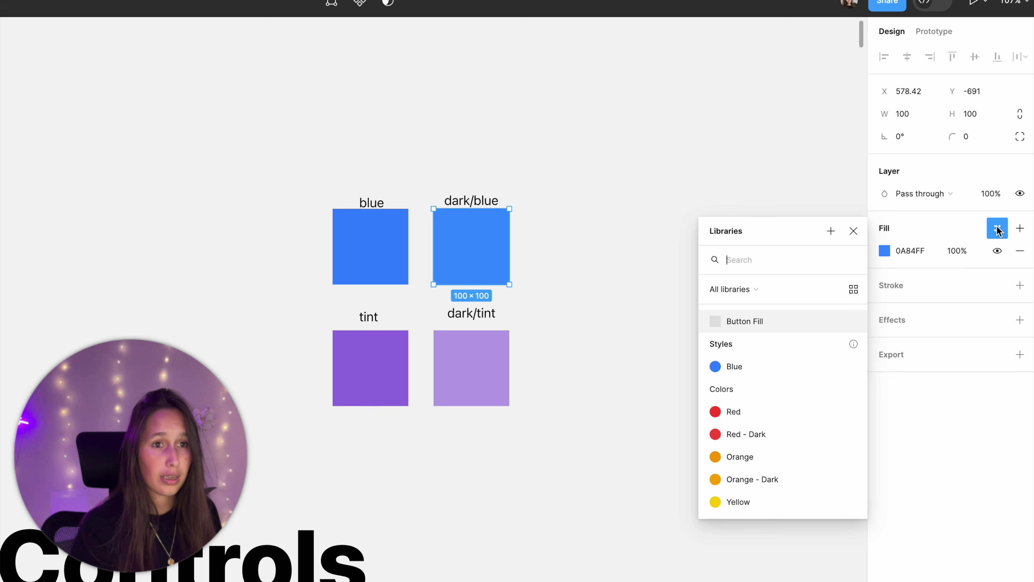
pyautogui.click(830, 232)
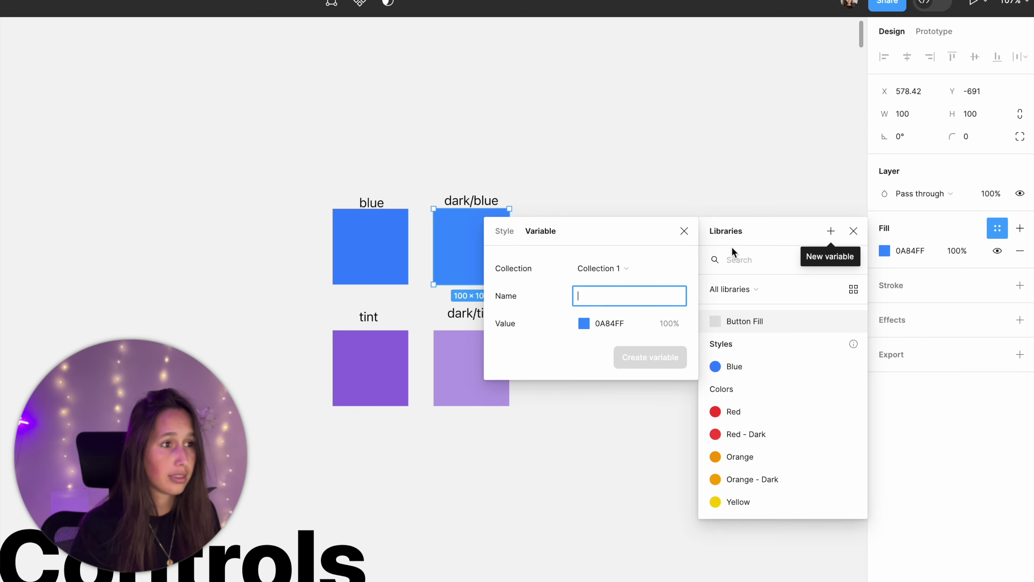
pyautogui.click(504, 230)
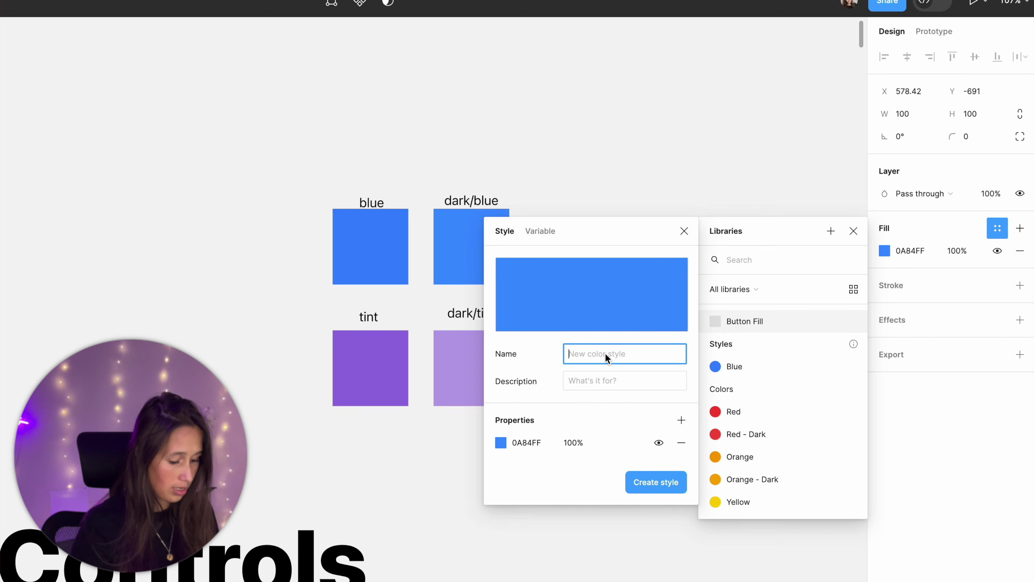
pyautogui.write('Blue -')
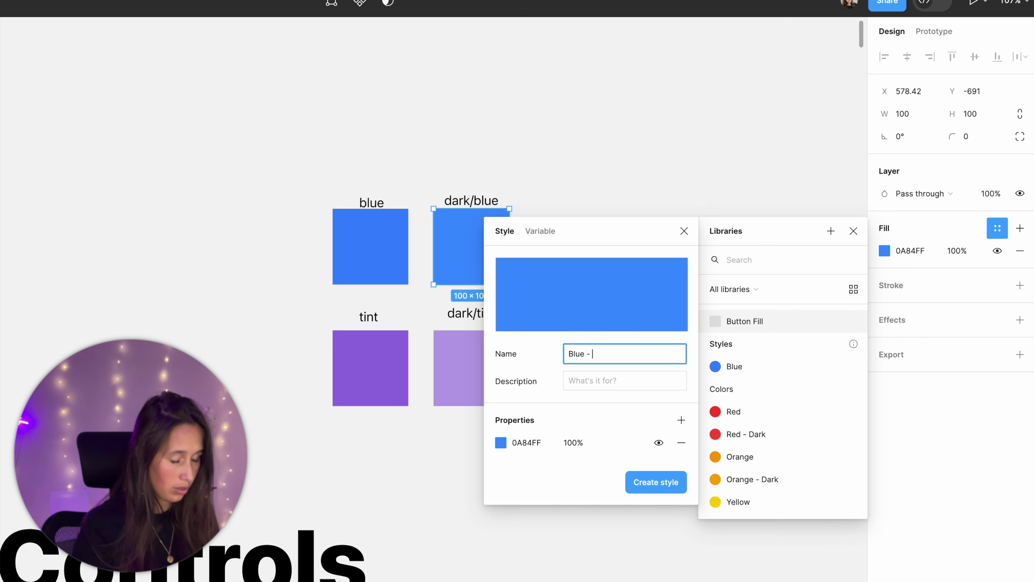
pyautogui.press('Return')
pyautogui.press('Escape')
pyautogui.press('Escape')
# Move the new Blue and Blue - Dark colour styles into the Colors group, directly after Cyan - Dark.
pyautogui.scroll(-10, 949, 285)
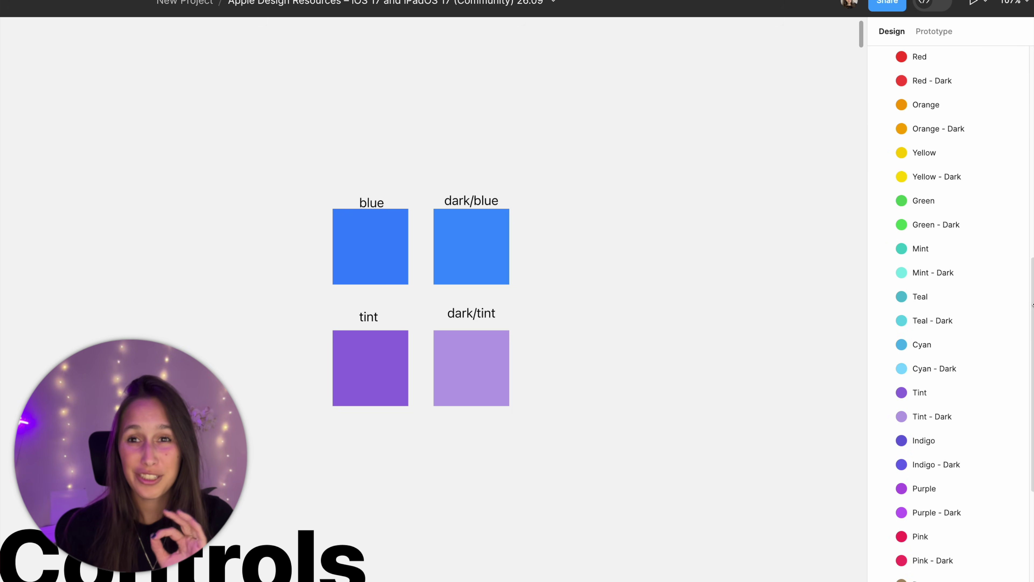
pyautogui.scroll(8, 913, 292)
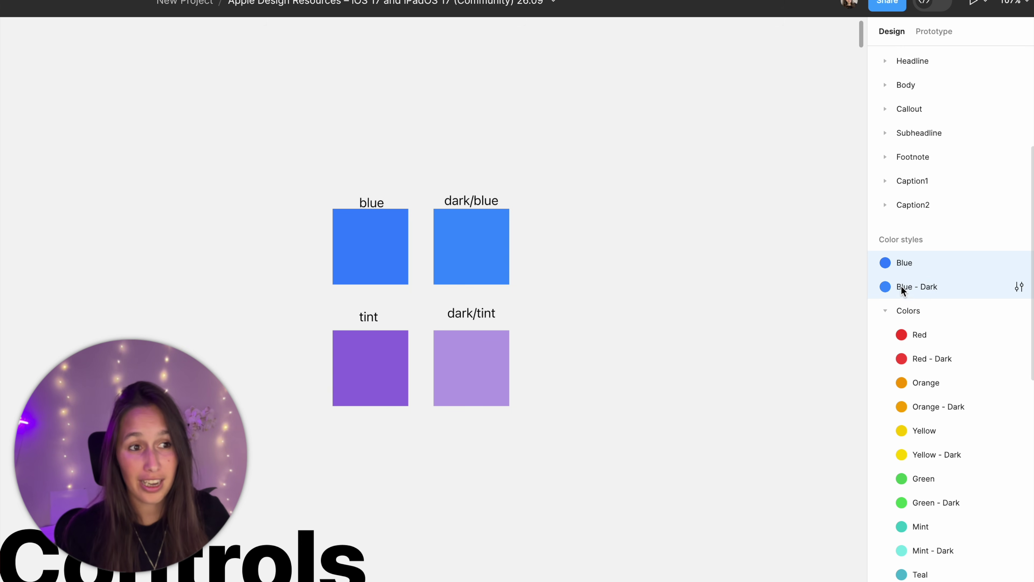
pyautogui.moveTo(907, 269); pyautogui.dragTo(921, 287)
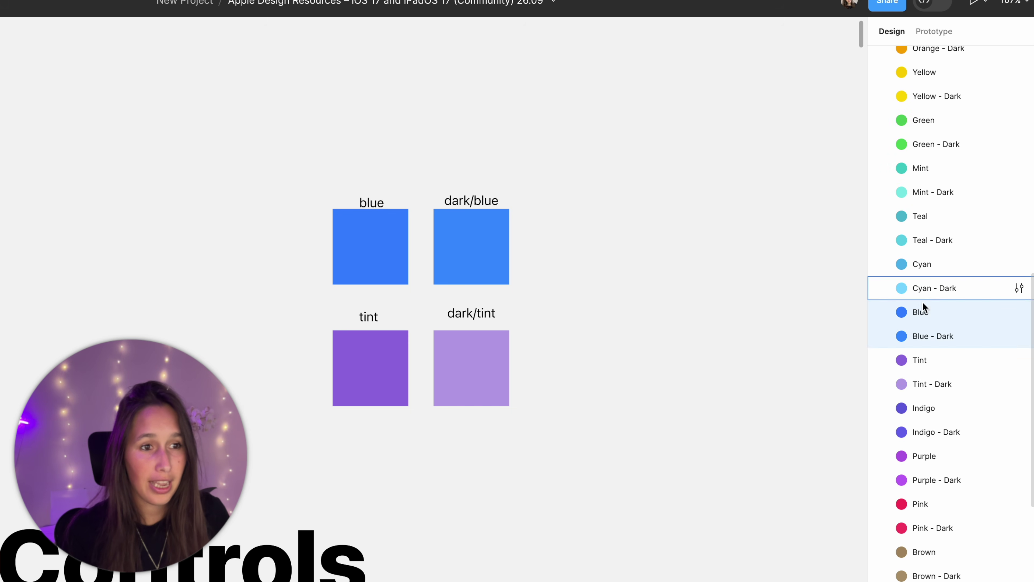
# Move the Tint and Tint - Dark styles out of the Colors group to the start of the colour styles, and collapse the group.
pyautogui.click(920, 361)
pyautogui.keyDown('shift'); pyautogui.click(927, 376); pyautogui.keyUp('shift')
pyautogui.moveTo(928, 376); pyautogui.dragTo(901, 497)
pyautogui.scroll(-3, 886, 546)
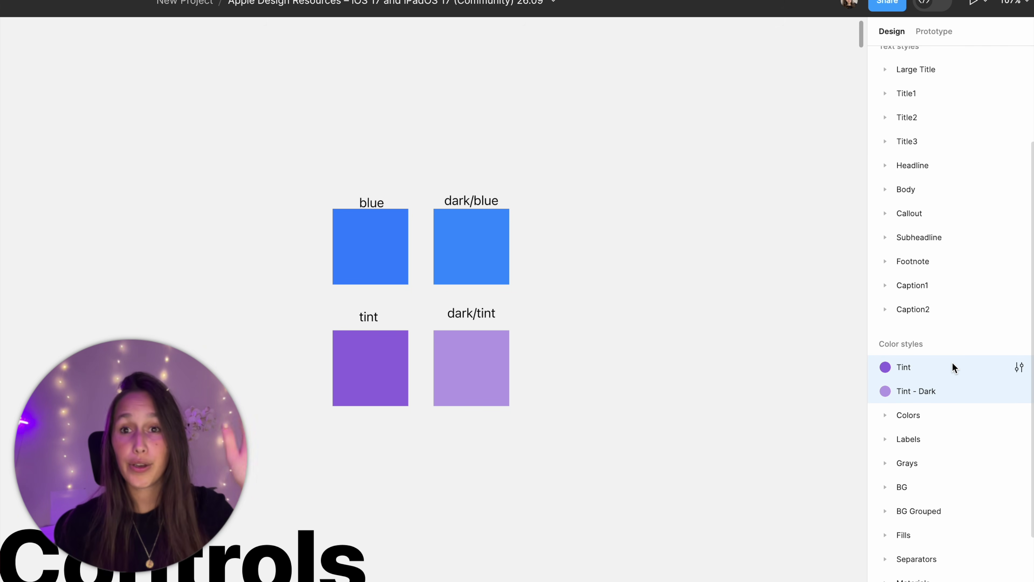
# Look over the Controls component sets on the canvas to find elements that still use blue instead of the tint colour.
pyautogui.click(709, 284)
pyautogui.moveTo(711, 287); pyautogui.dragTo(432, 143)
pyautogui.scroll(-5, 433, 144)
pyautogui.scroll(6, 478, 208)
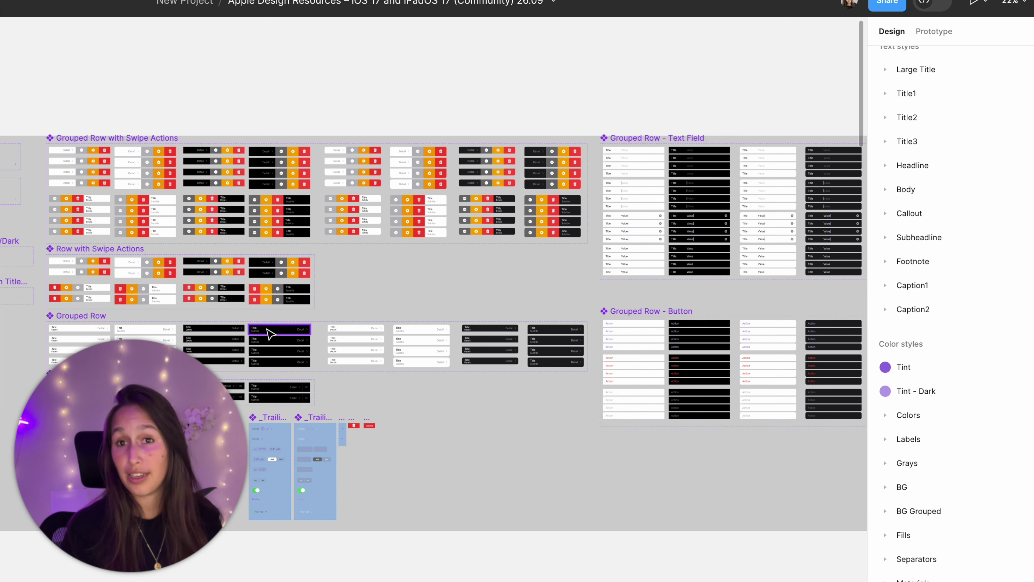
pyautogui.scroll(-4, 269, 333)
pyautogui.scroll(6, 270, 312)
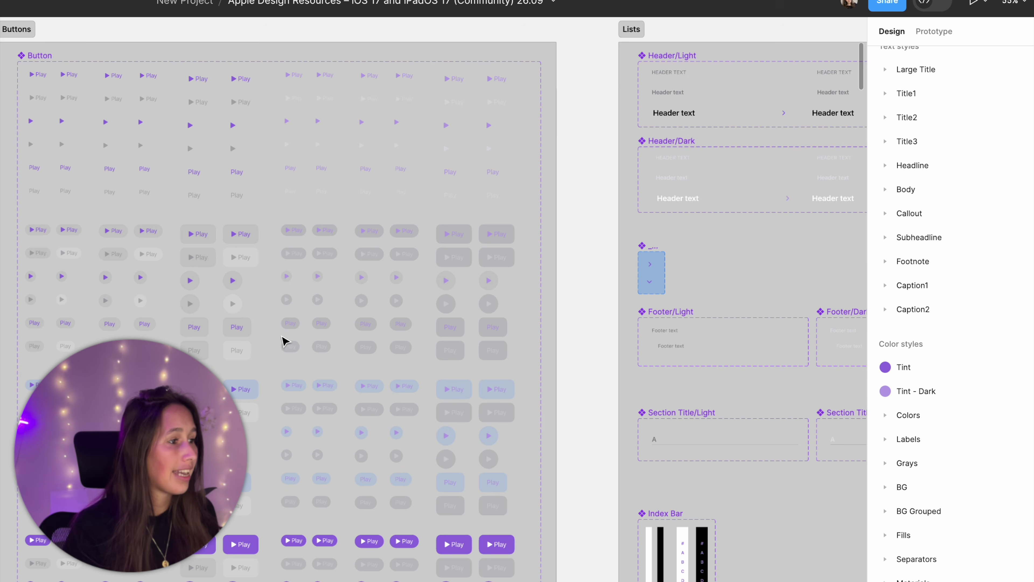
pyautogui.scroll(-3, 379, 293)
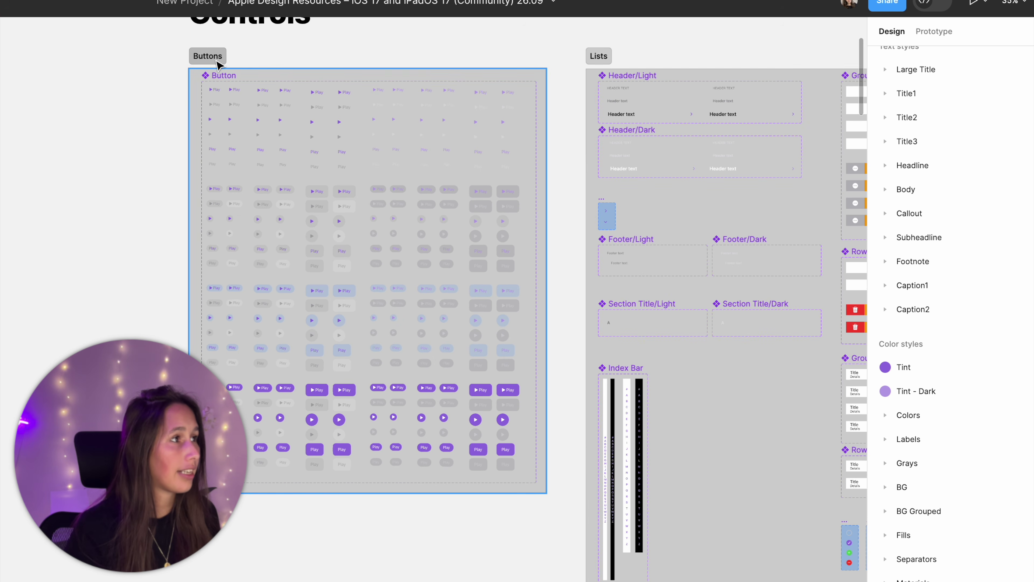
# Select every layer inside the Button component set that uses the 007AFF colour at 15% opacity.
pyautogui.click(215, 75)
pyautogui.scroll(-5, 942, 460)
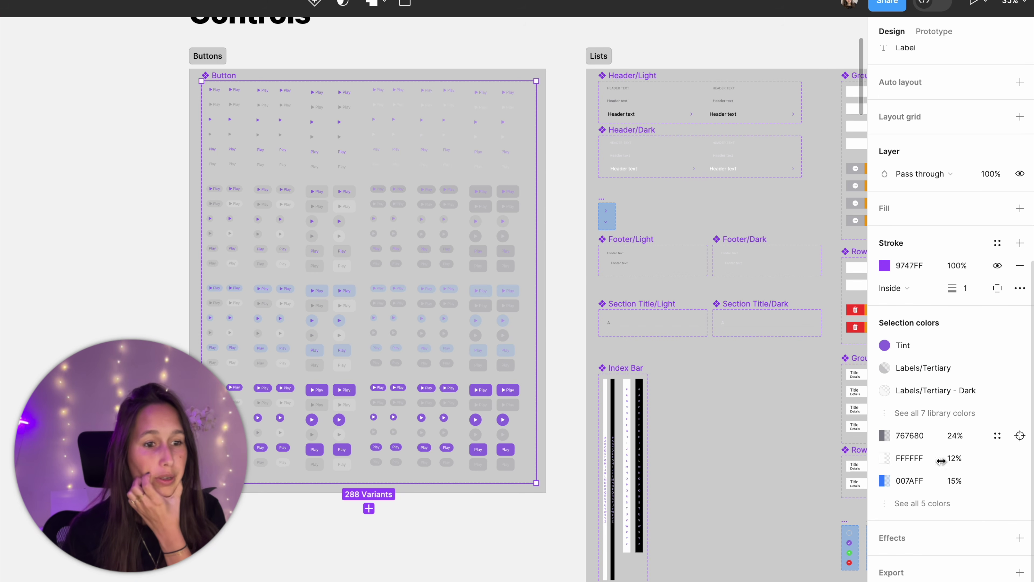
pyautogui.click(933, 502)
pyautogui.scroll(-1, 931, 415)
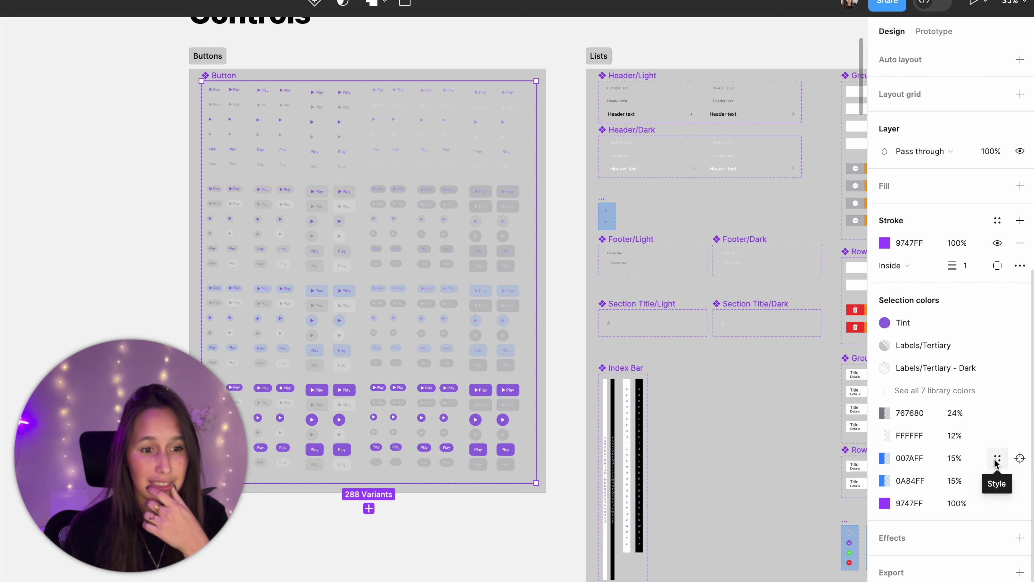
pyautogui.click(1020, 458)
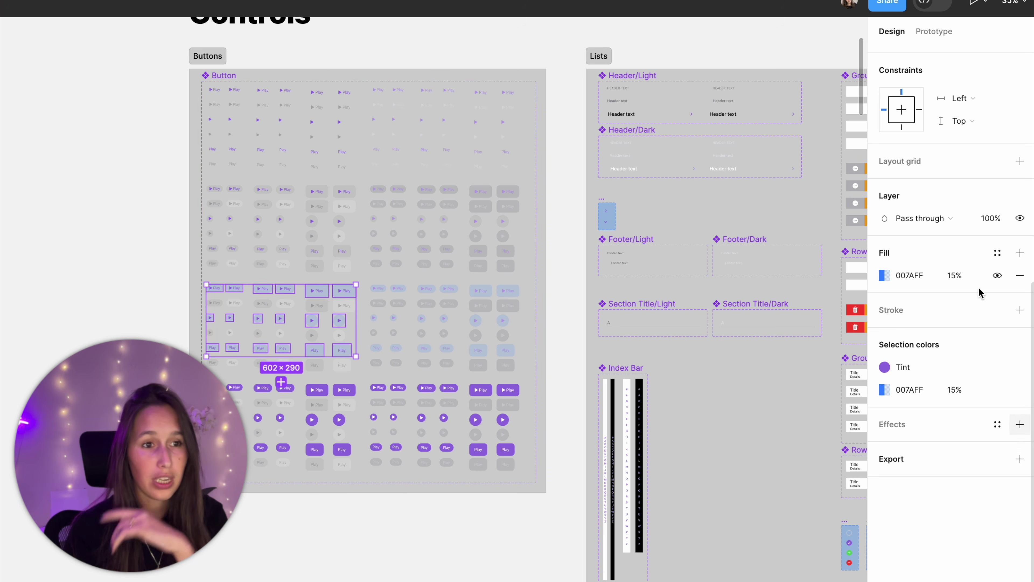
# Apply the Tint style to the selected layers' fill, detach the style, and set the fill opacity to 15%.
pyautogui.click(997, 256)
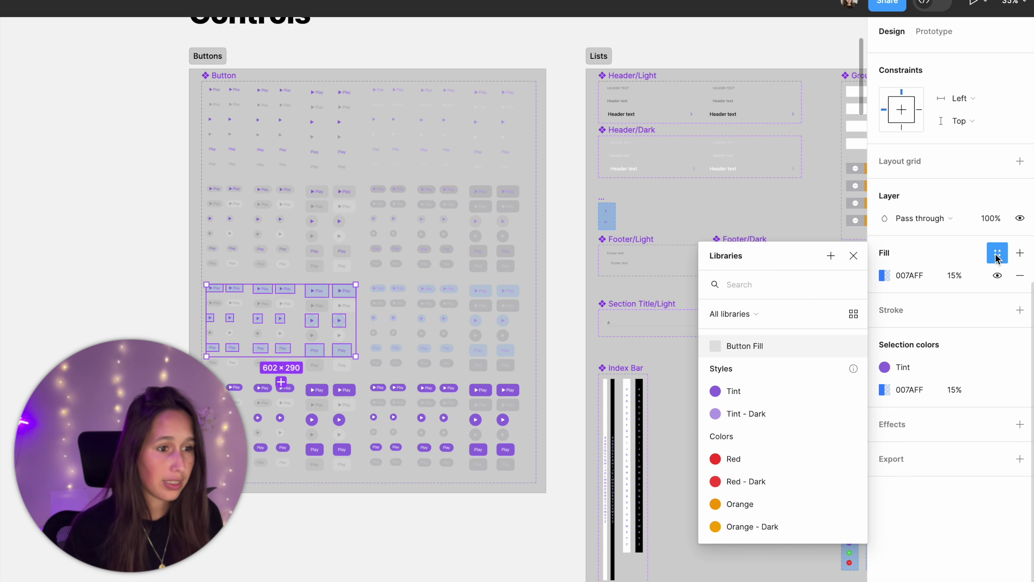
pyautogui.click(763, 389)
pyautogui.click(997, 252)
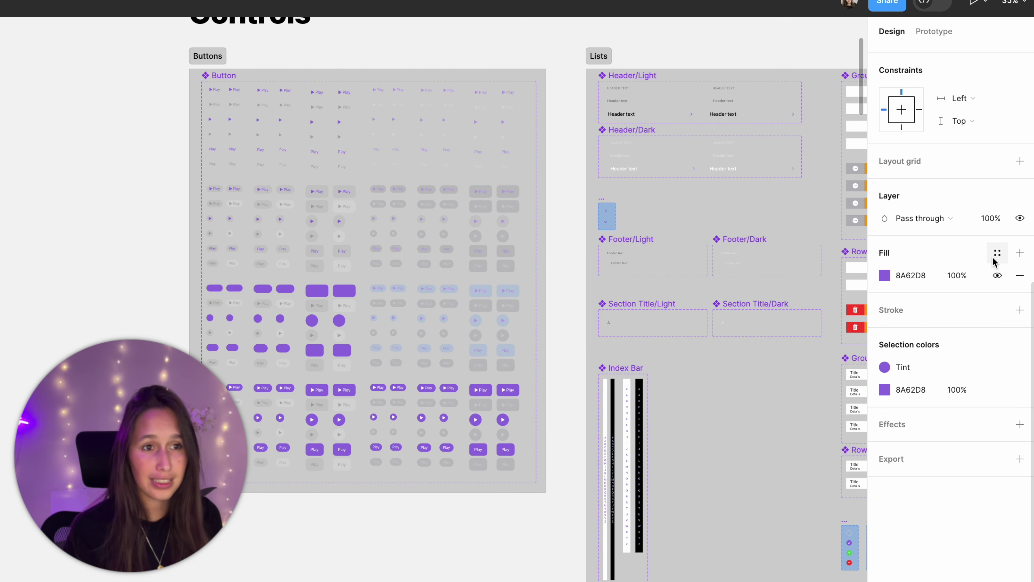
pyautogui.click(967, 270)
pyautogui.write('15')
pyautogui.press('Return')
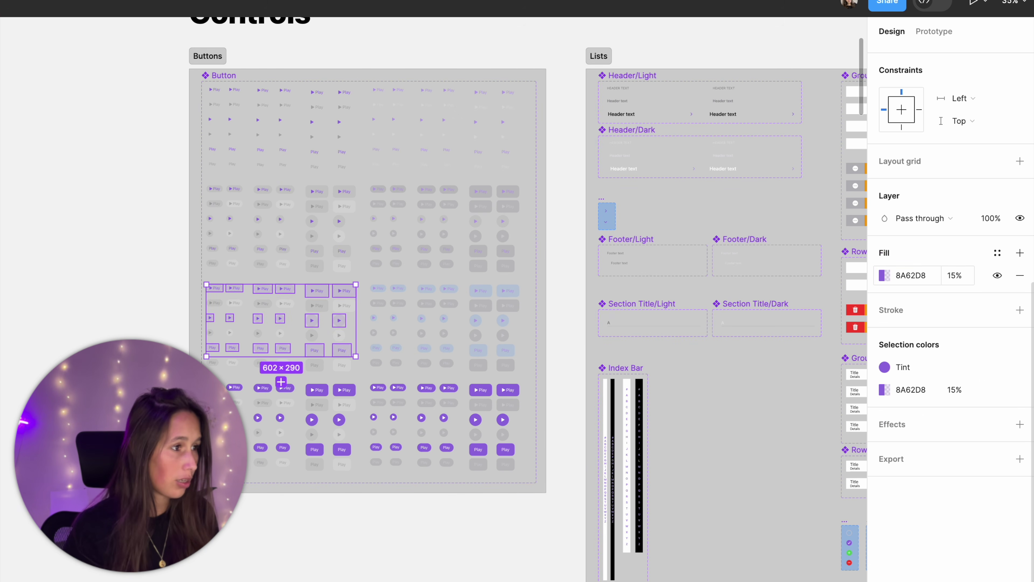
# Select all layers in the Button component set that use 0A84FF at 15% and apply the Tint - Dark style to their fill.
pyautogui.click(231, 80)
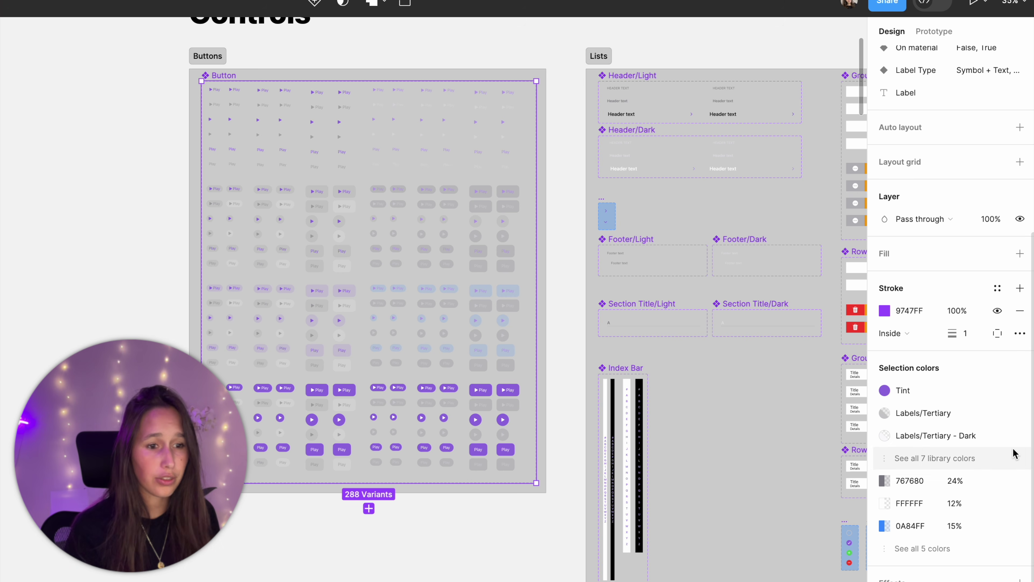
pyautogui.scroll(-1, 1010, 468)
pyautogui.click(1019, 498)
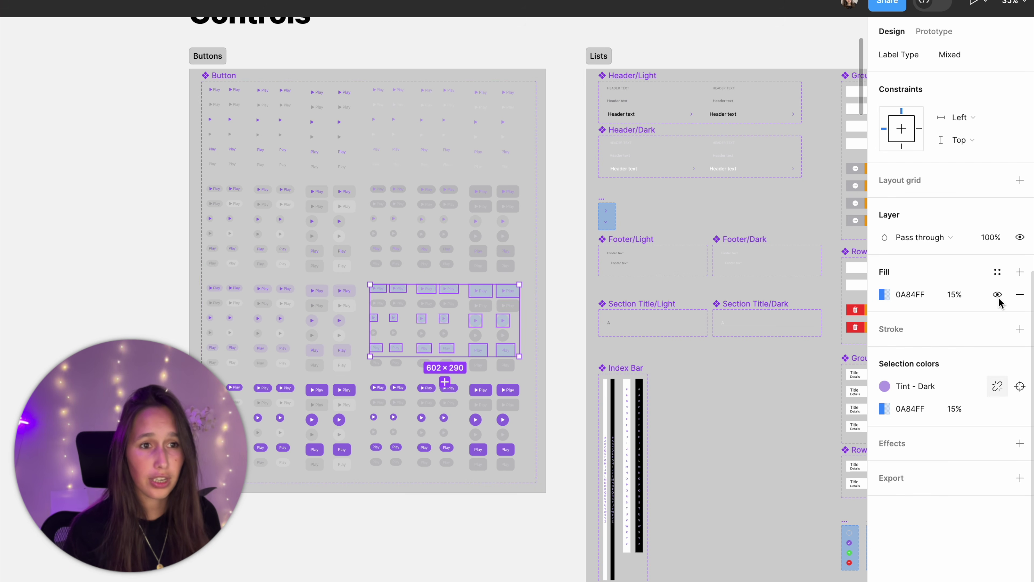
pyautogui.click(1001, 273)
pyautogui.click(751, 431)
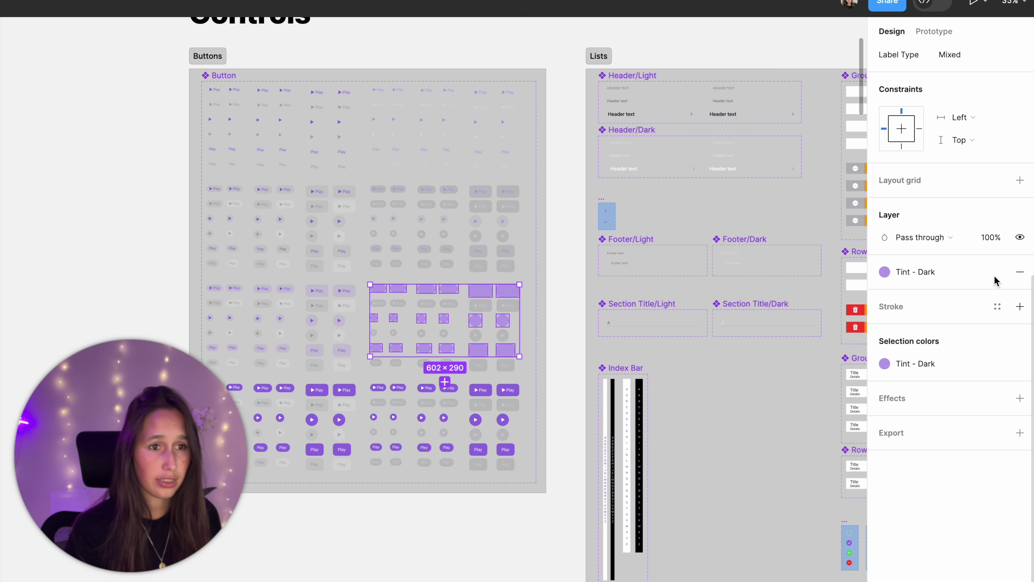
# Detach the Tint - Dark style from the selected fills, set their opacity to 15%, and deselect the layers.
pyautogui.click(999, 271)
pyautogui.click(954, 295)
pyautogui.write('15')
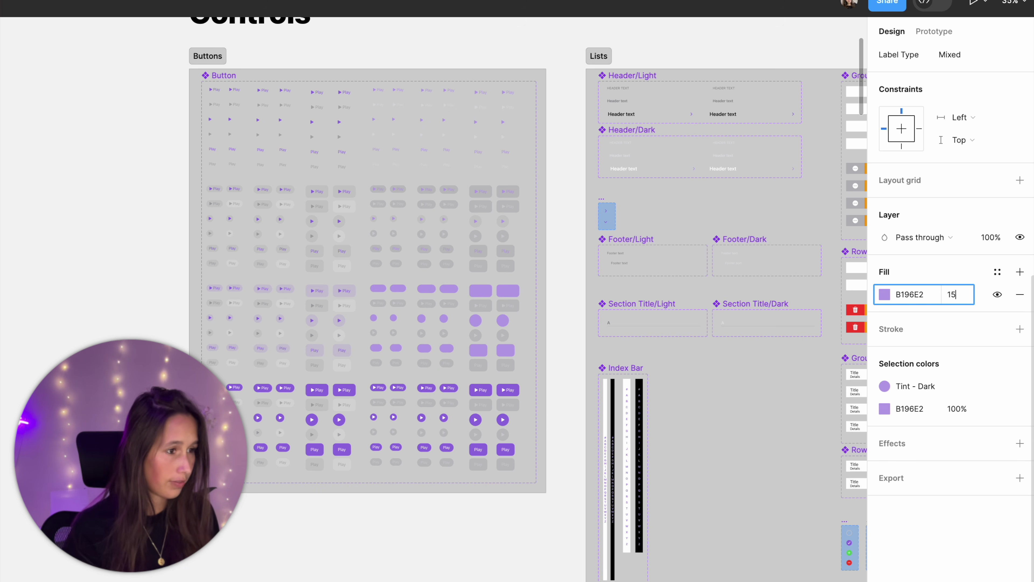
pyautogui.press('Return')
pyautogui.scroll(5, 423, 323)
pyautogui.click(693, 294)
# Examine the Lists and Menus component sets for remaining blue, and inspect the colours of the _Menu Item - Inset/Dark set.
pyautogui.scroll(-10, 694, 294)
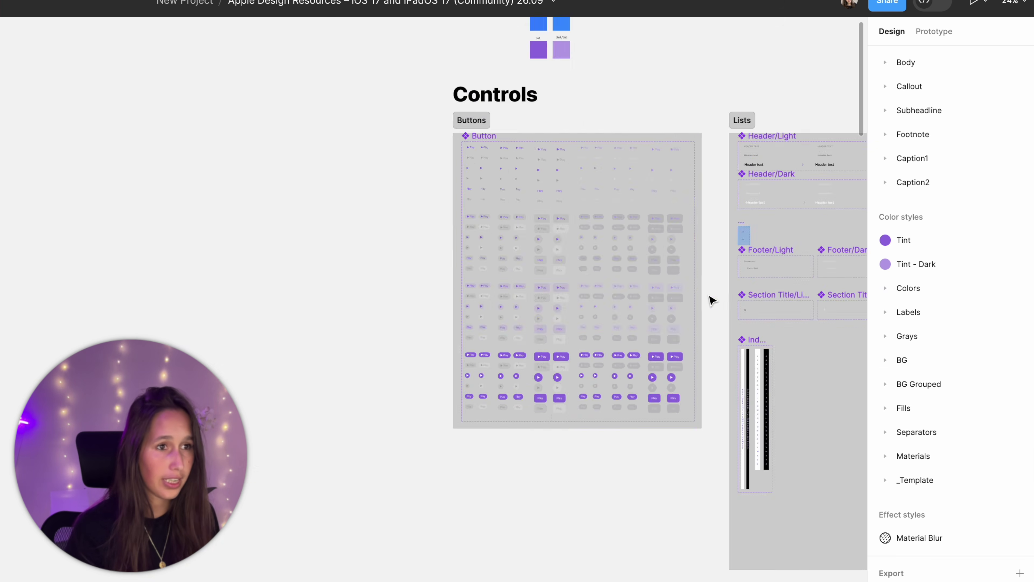
pyautogui.moveTo(806, 362); pyautogui.dragTo(392, 246)
pyautogui.scroll(-2, 392, 246)
pyautogui.moveTo(635, 265); pyautogui.dragTo(350, 325)
pyautogui.hscroll(12, 351, 331)
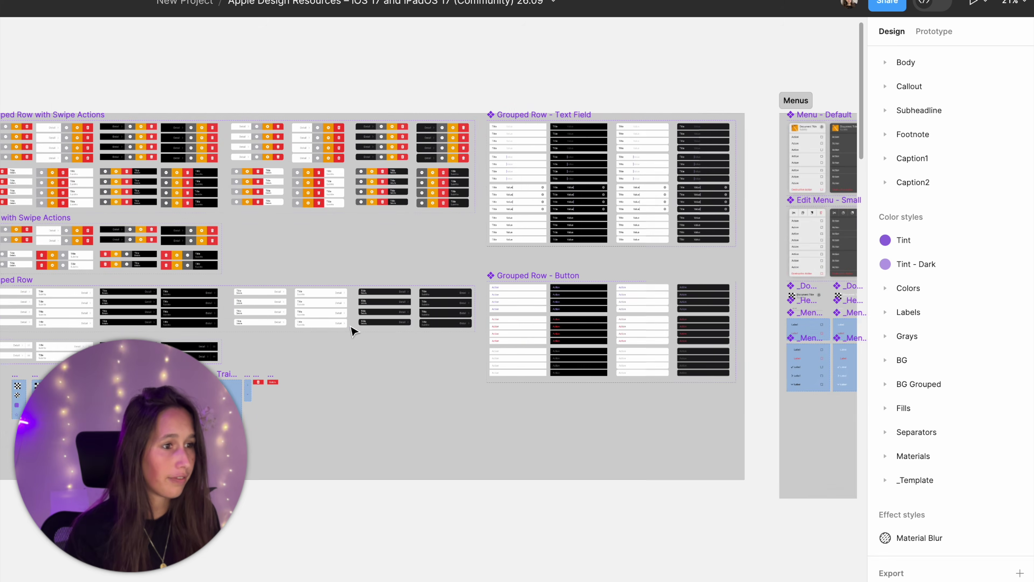
pyautogui.scroll(5, 582, 350)
pyautogui.scroll(2, 582, 351)
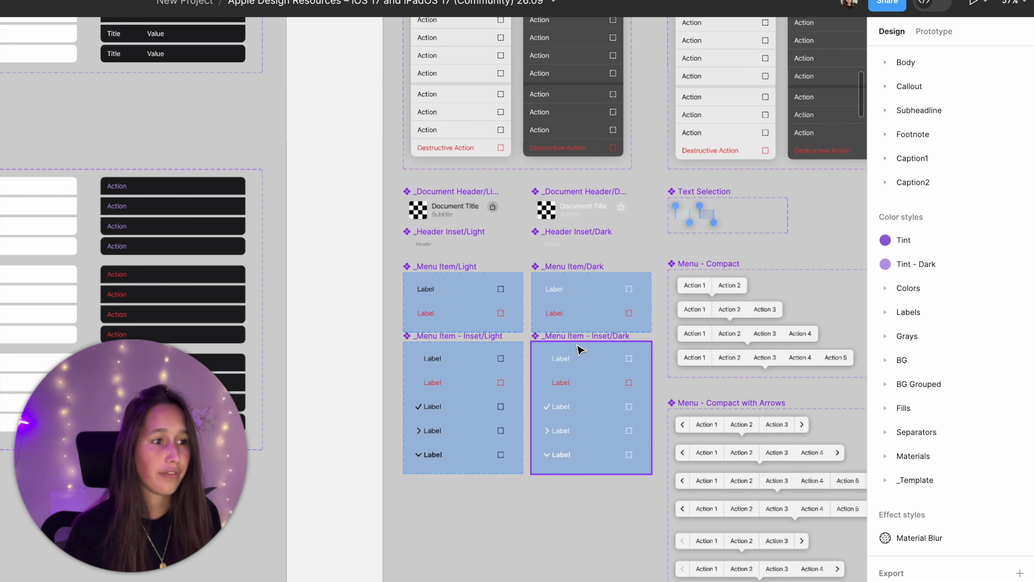
pyautogui.click(577, 340)
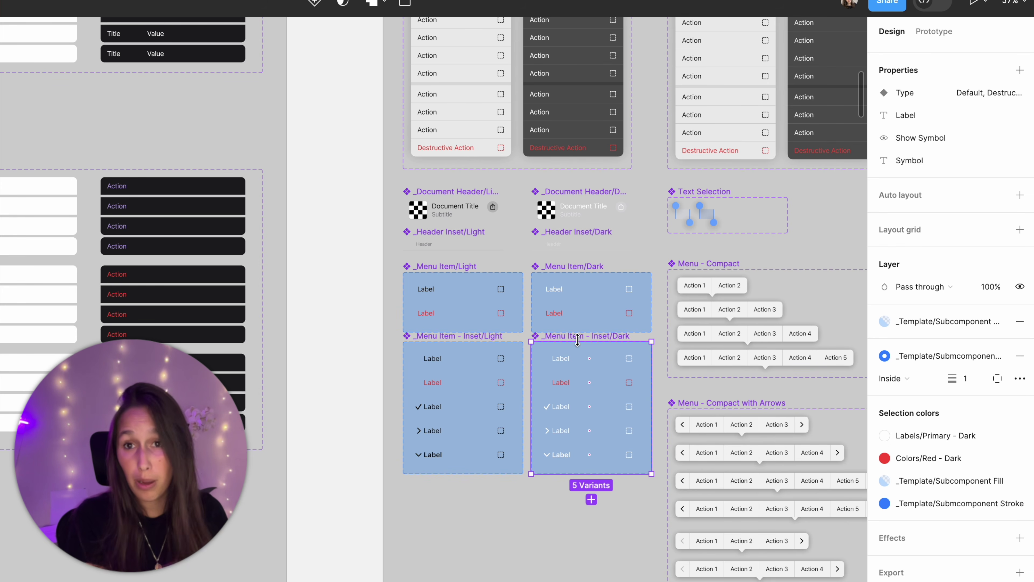
# Examine the blue menu item subcomponents and the Text Selection component up close.
pyautogui.scroll(8, 578, 340)
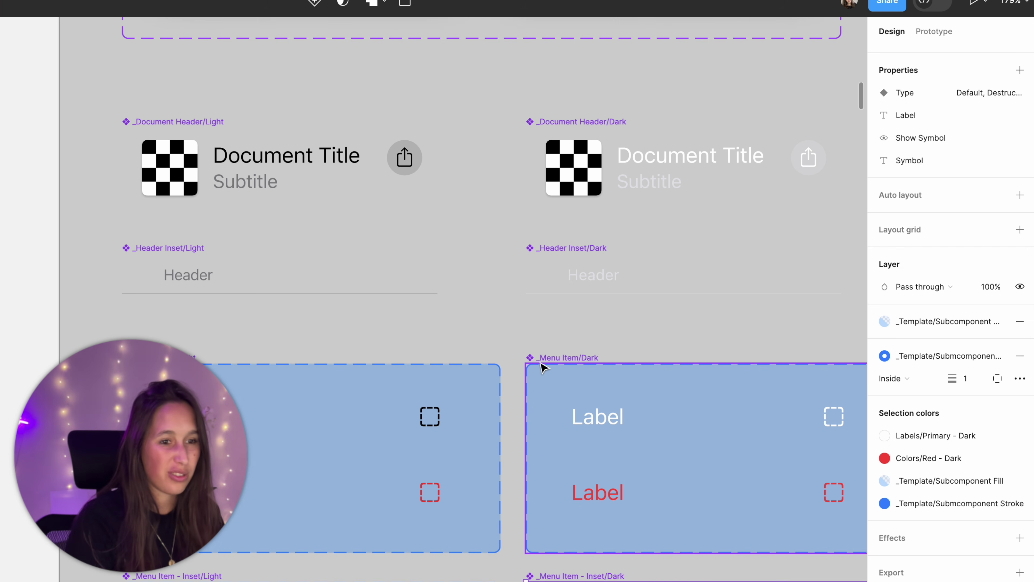
pyautogui.scroll(-10, 539, 364)
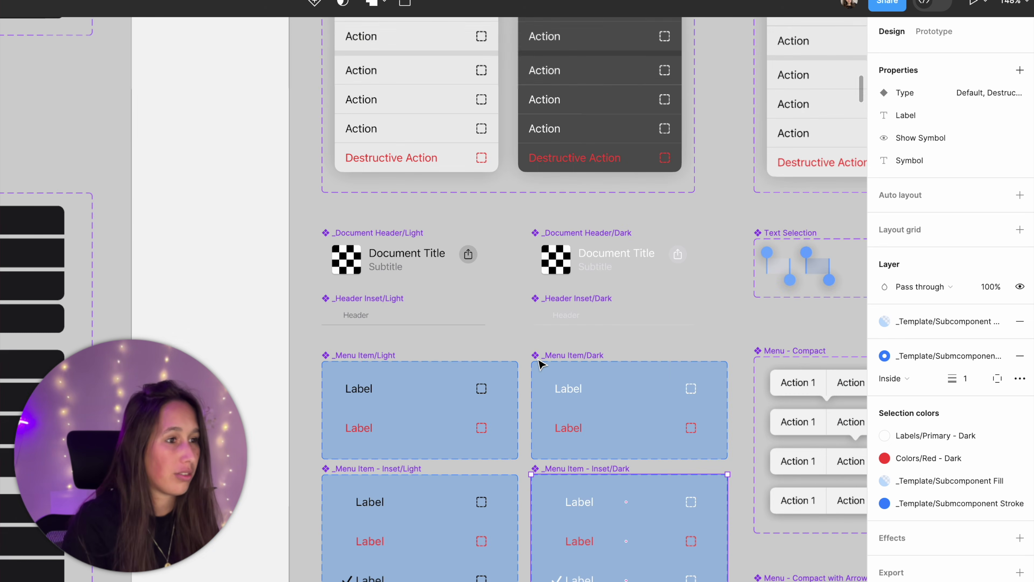
pyautogui.scroll(5, 632, 332)
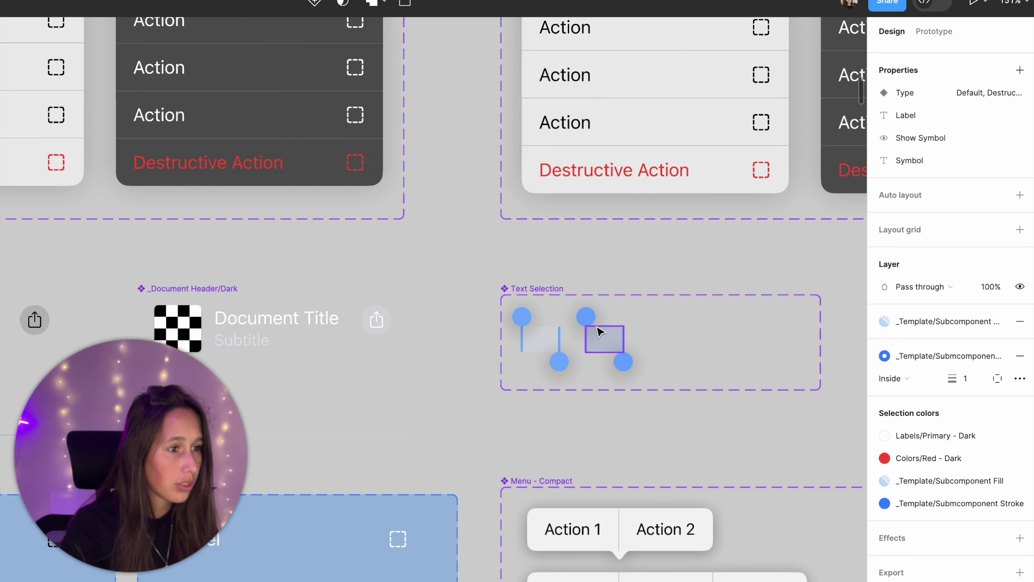
pyautogui.doubleClick(608, 323)
pyautogui.click(672, 307)
# Examine the remaining component sections, from Navigation Bars through Tab Bars and Toolbars, for leftover blue colours.
pyautogui.scroll(-10, 677, 307)
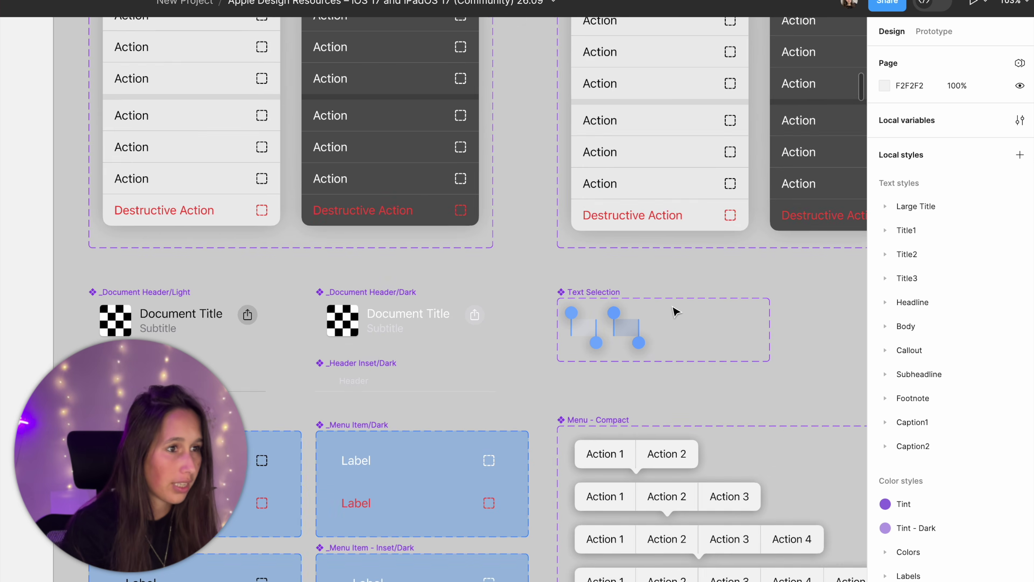
pyautogui.hscroll(5, 473, 278)
pyautogui.hscroll(15, 473, 278)
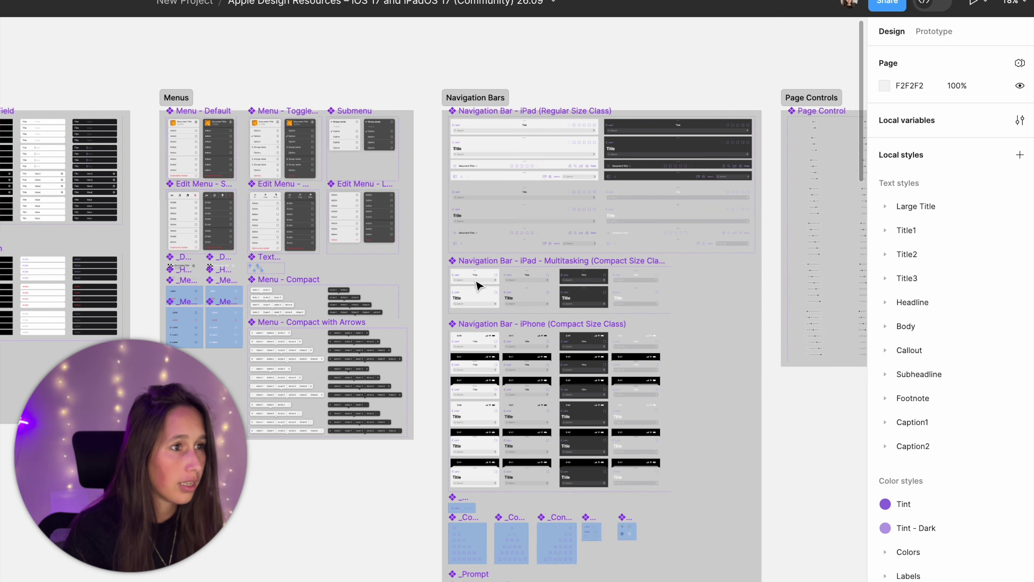
pyautogui.hscroll(16, 478, 285)
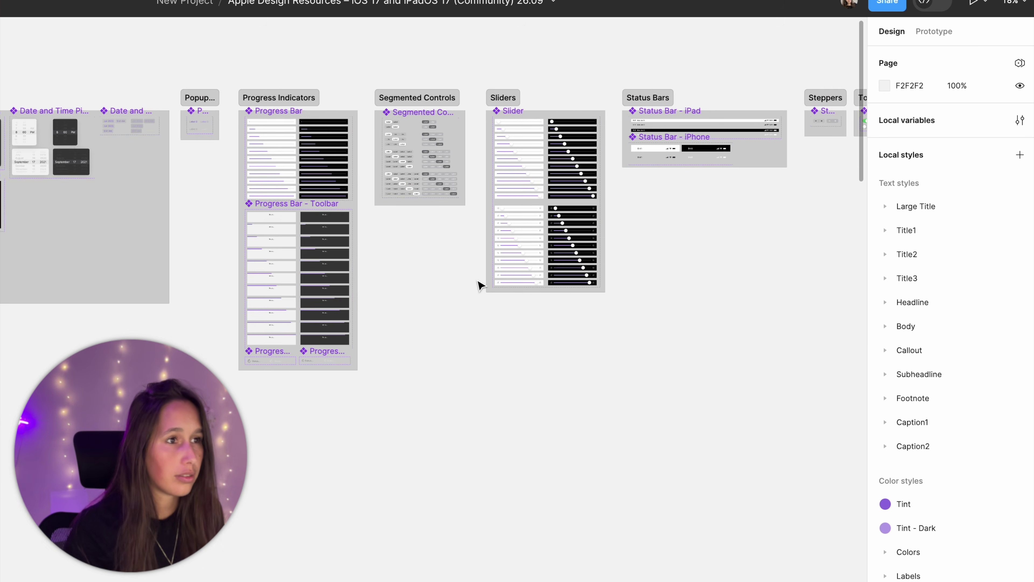
pyautogui.hscroll(18, 481, 286)
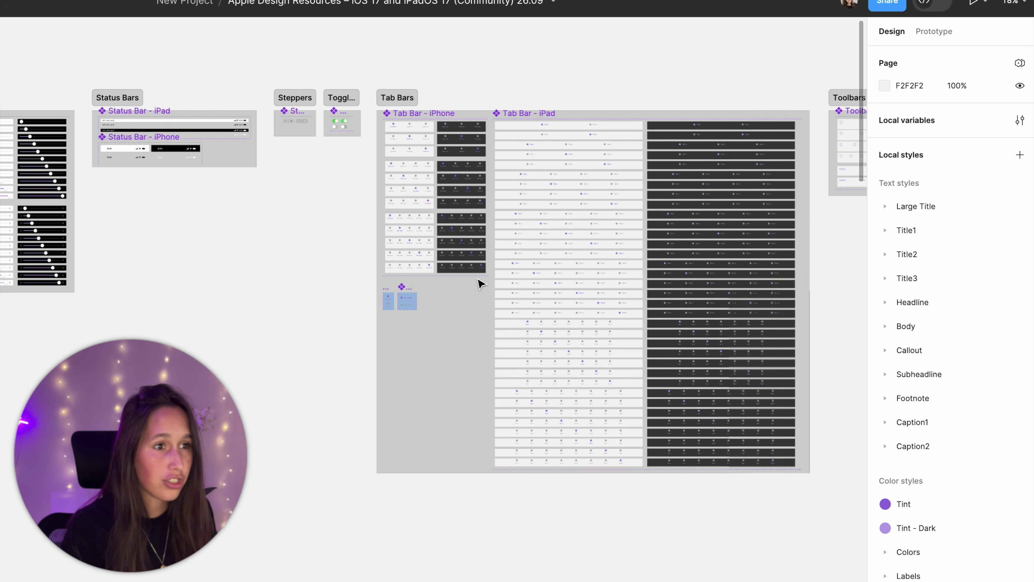
pyautogui.hscroll(-4, 419, 271)
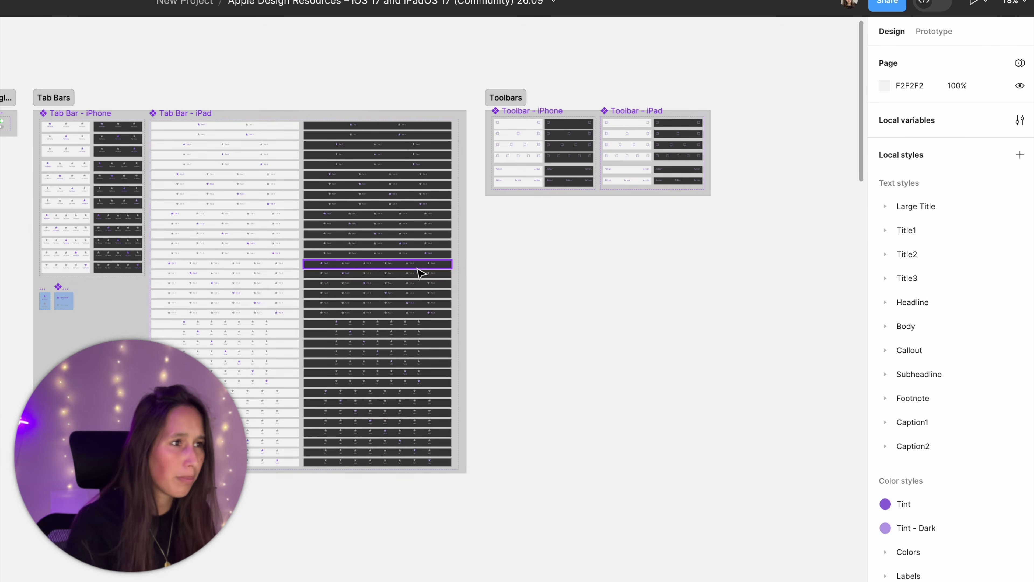
pyautogui.hscroll(-20, 420, 272)
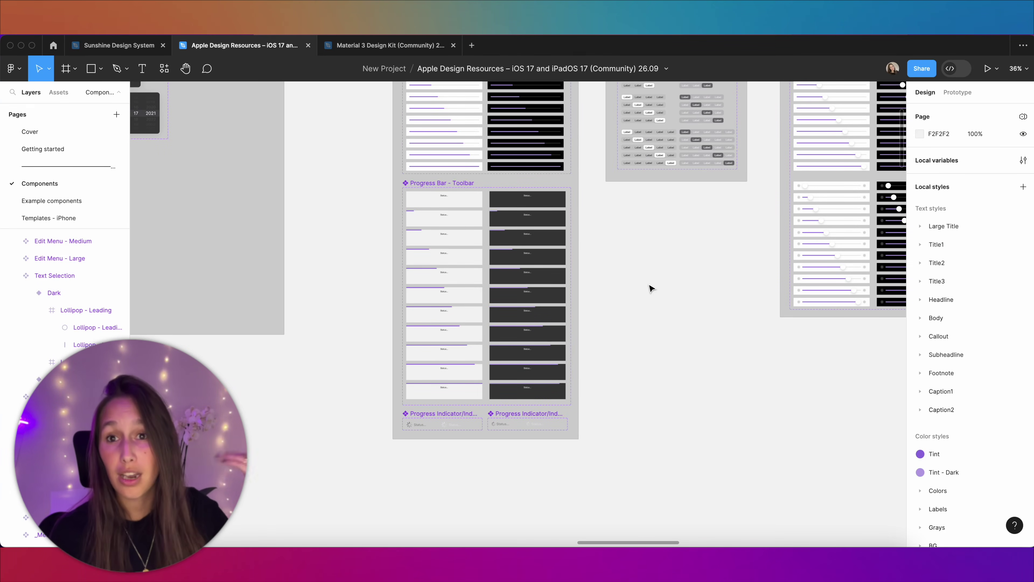
# Open the library management dialog from the Apple kit's assets.
pyautogui.click(59, 92)
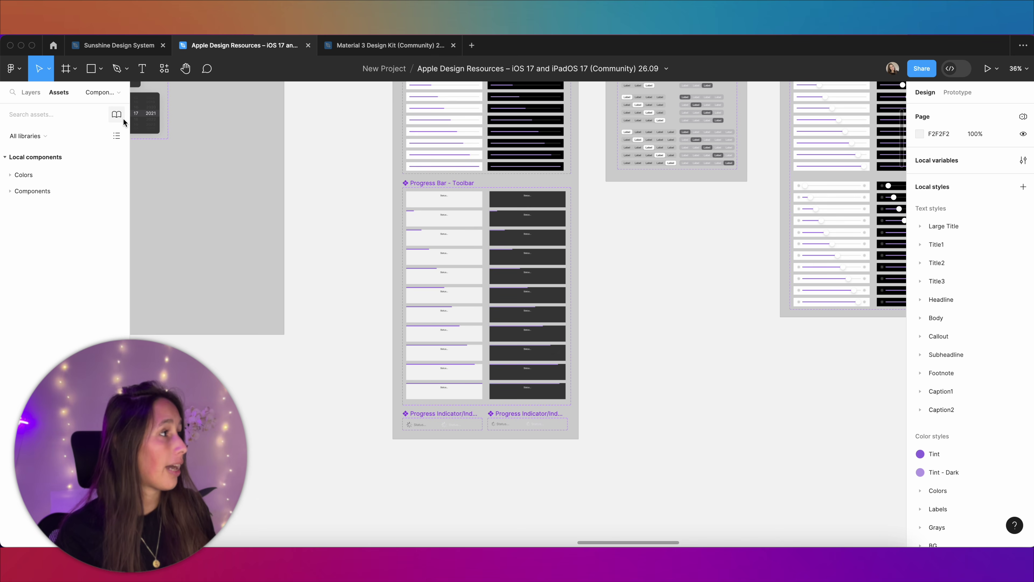
pyautogui.click(117, 115)
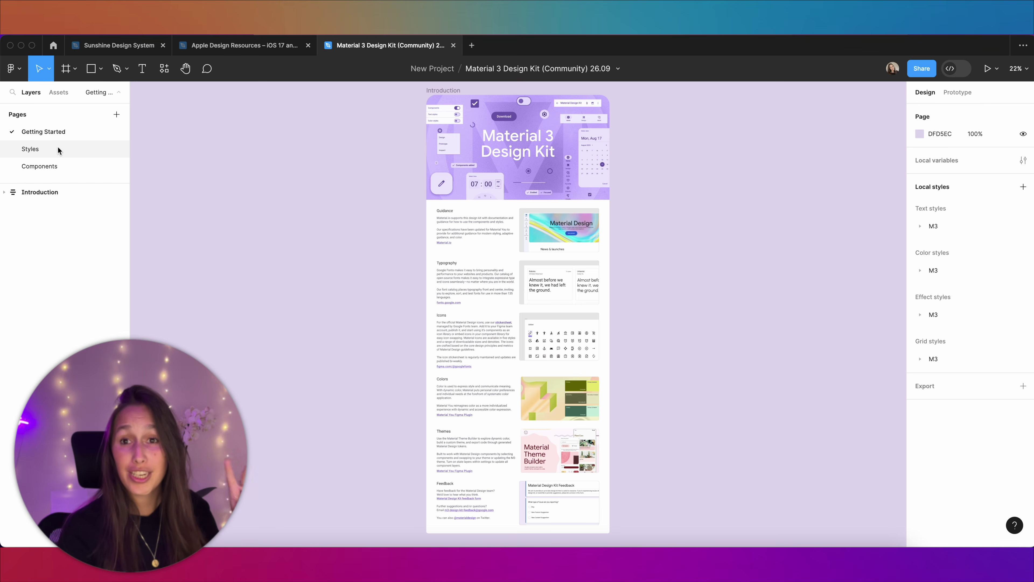
# Open the Styles page of the Material 3 Design Kit and examine the Color Guidance tonal palettes and themes.
pyautogui.click(58, 147)
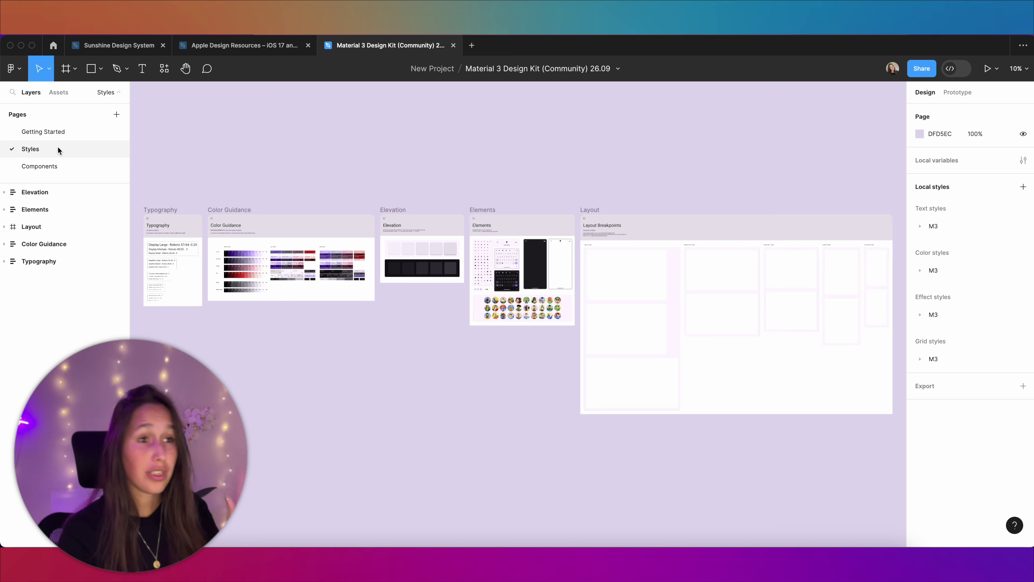
pyautogui.hscroll(-3, 430, 307)
pyautogui.scroll(5, 448, 297)
pyautogui.hscroll(3, 448, 291)
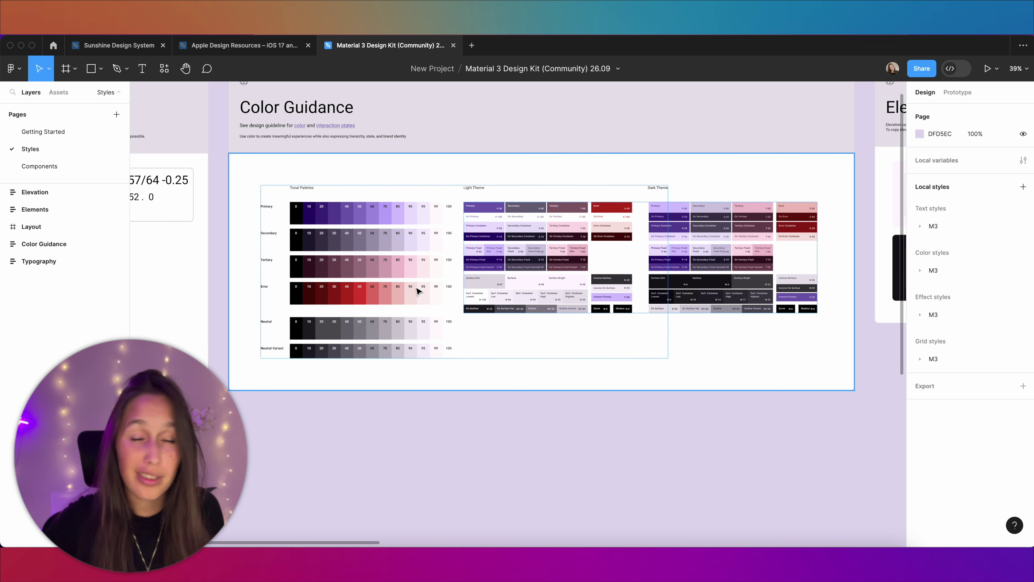
pyautogui.scroll(8, 602, 286)
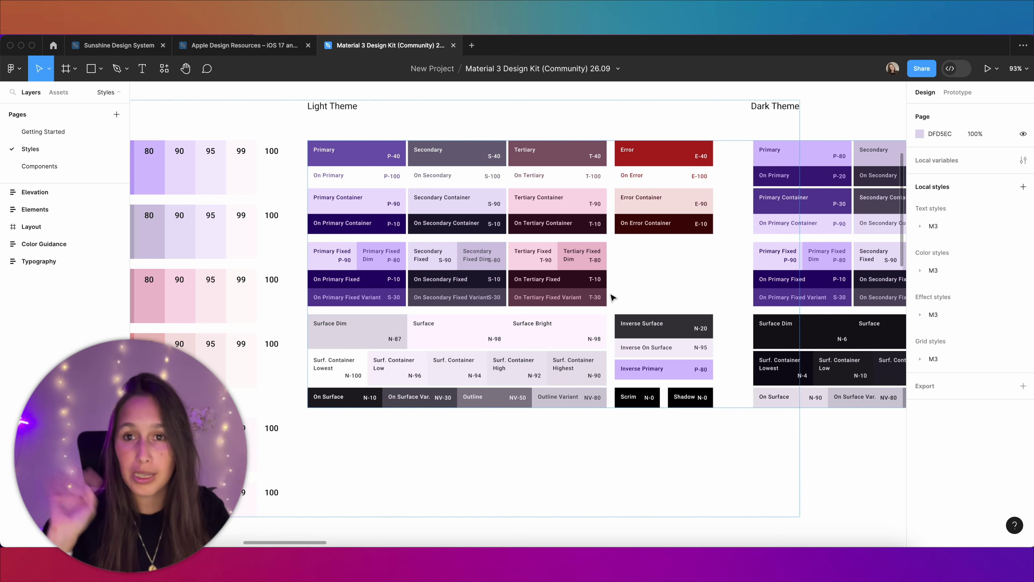
pyautogui.scroll(-5, 613, 297)
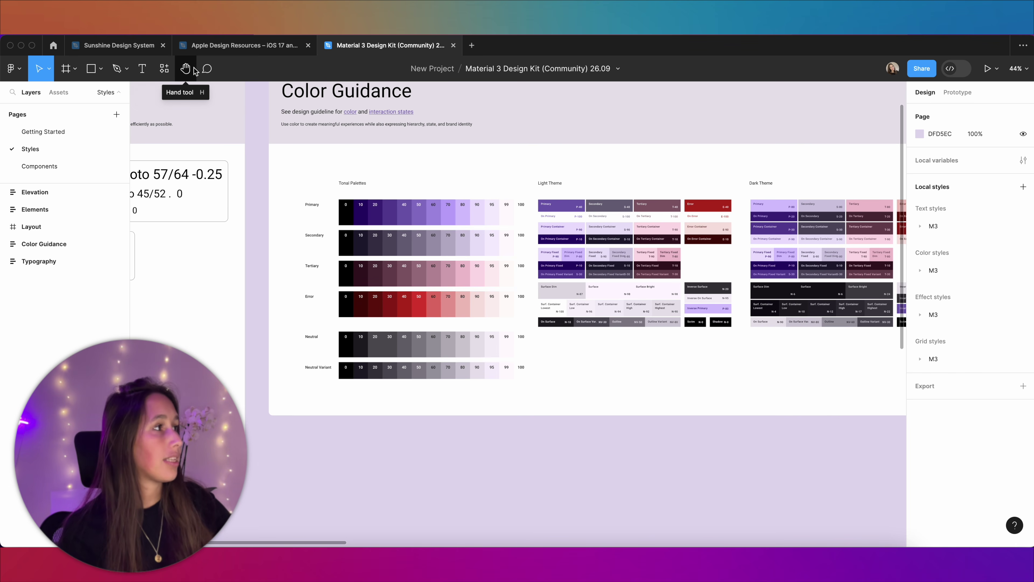
# Search the plugins for Material and run Material Theme Builder in the Material kit file.
pyautogui.click(164, 68)
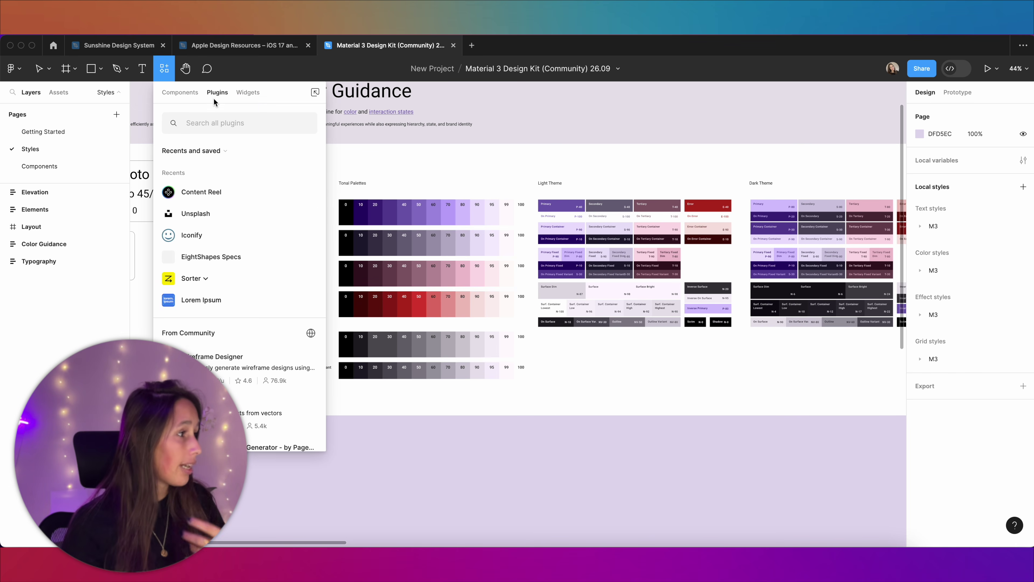
pyautogui.write('materi')
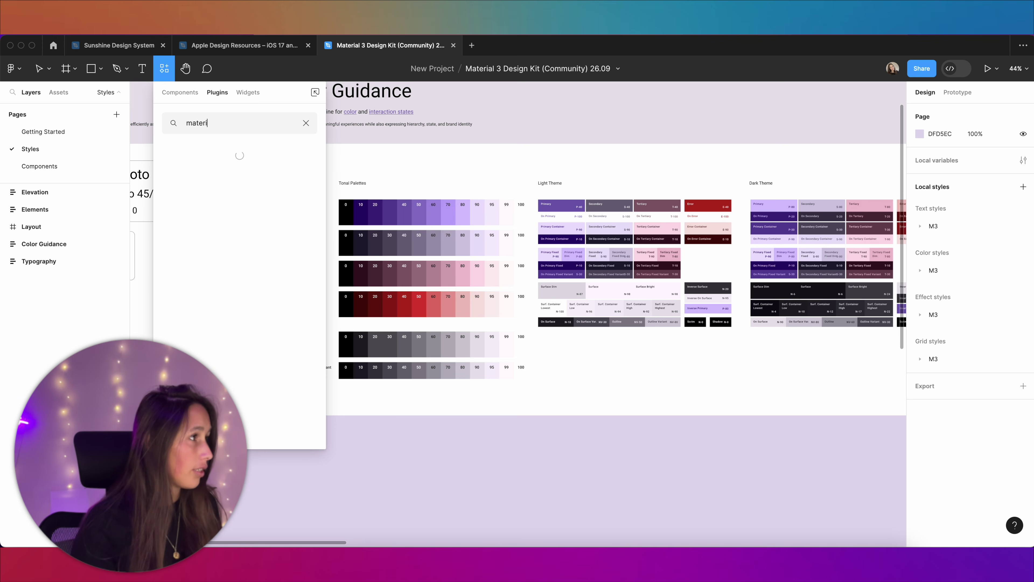
pyautogui.click(215, 169)
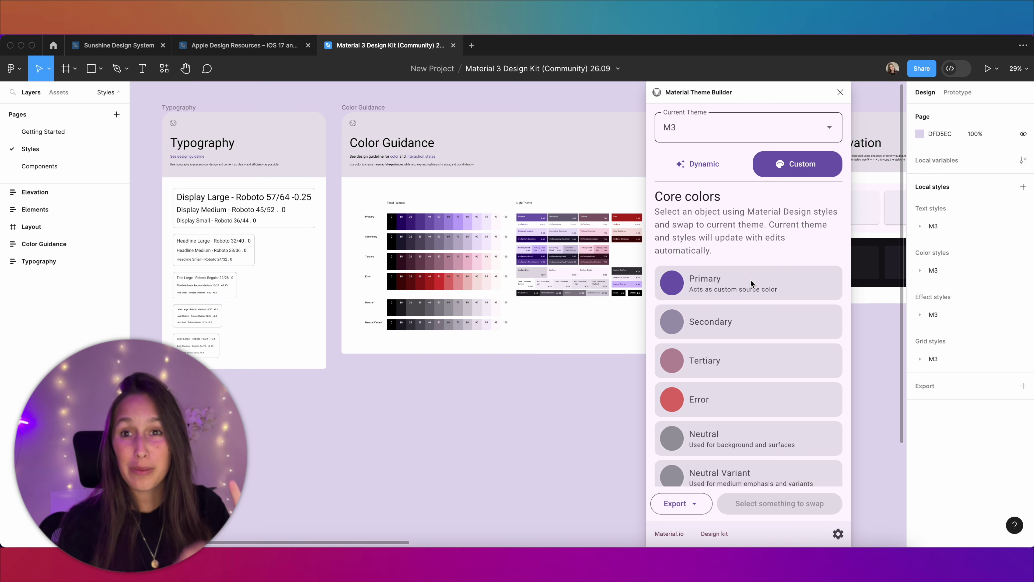
# Examine the theme presets in Material Theme Builder and the M3 text style groups of the kit.
pyautogui.click(694, 133)
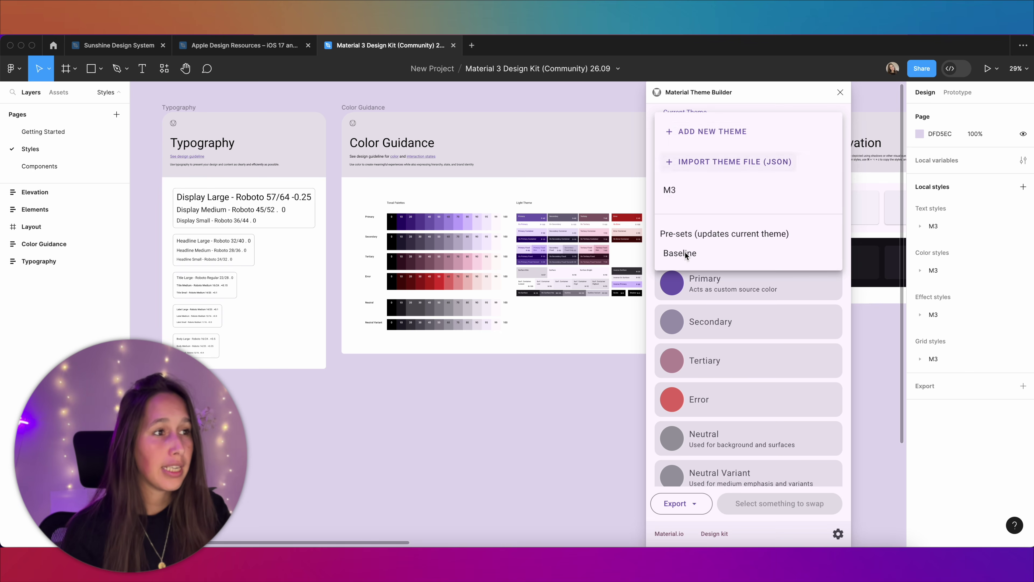
pyautogui.click(659, 299)
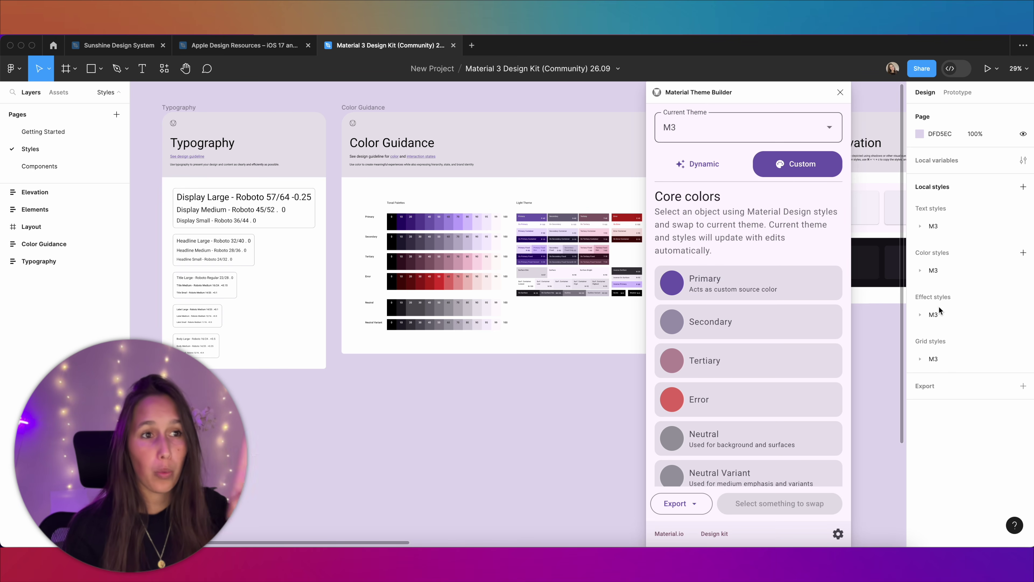
pyautogui.click(920, 226)
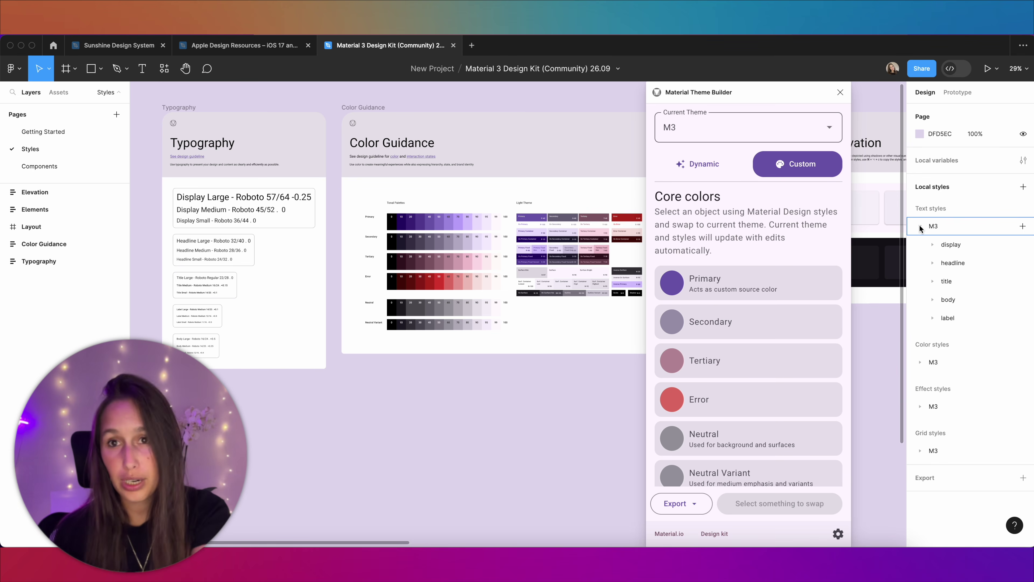
pyautogui.click(921, 226)
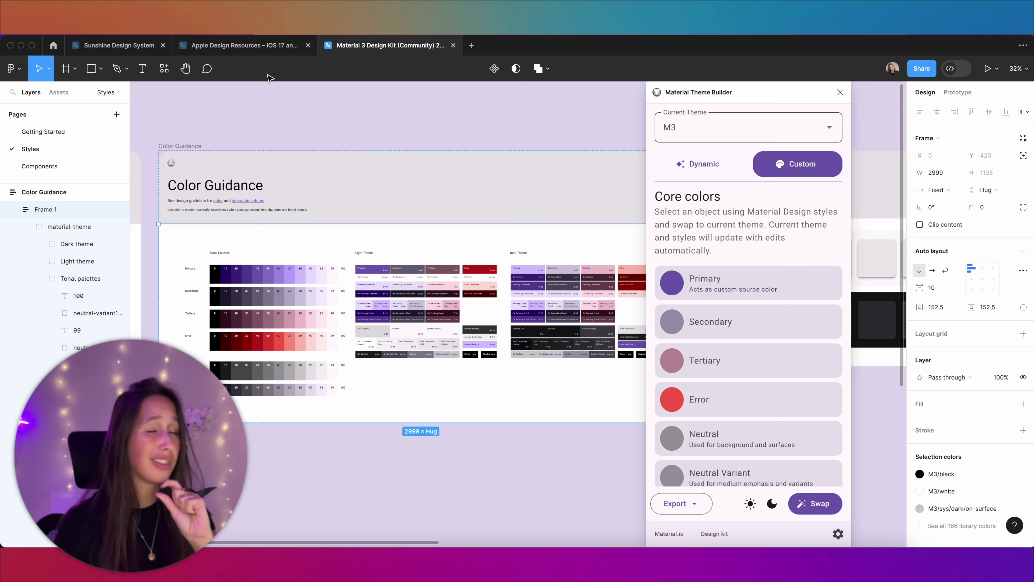
# Copy the fill hex code of the Pink 500 swatch in the Sunshine Design System file.
pyautogui.click(117, 53)
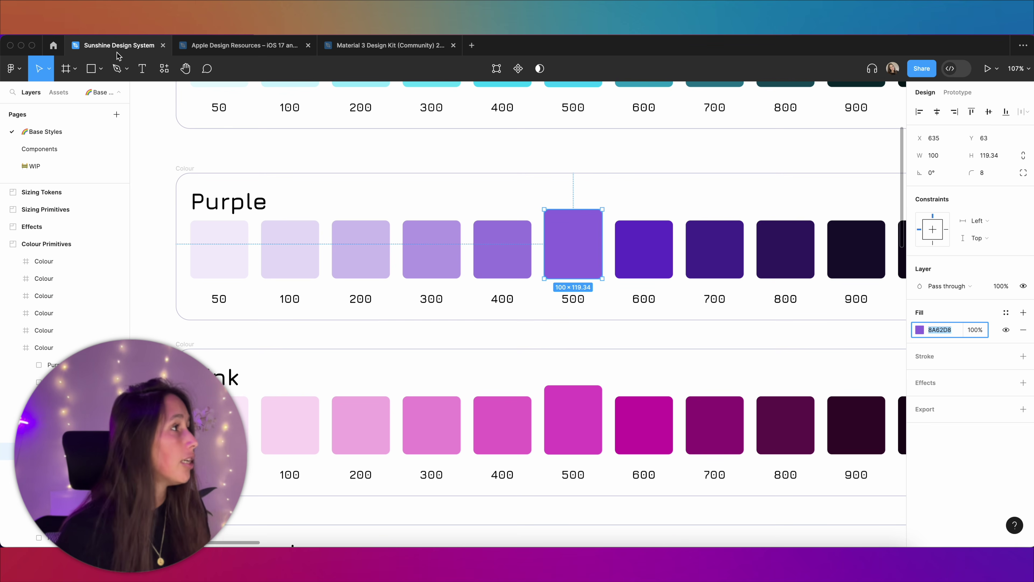
pyautogui.click(575, 419)
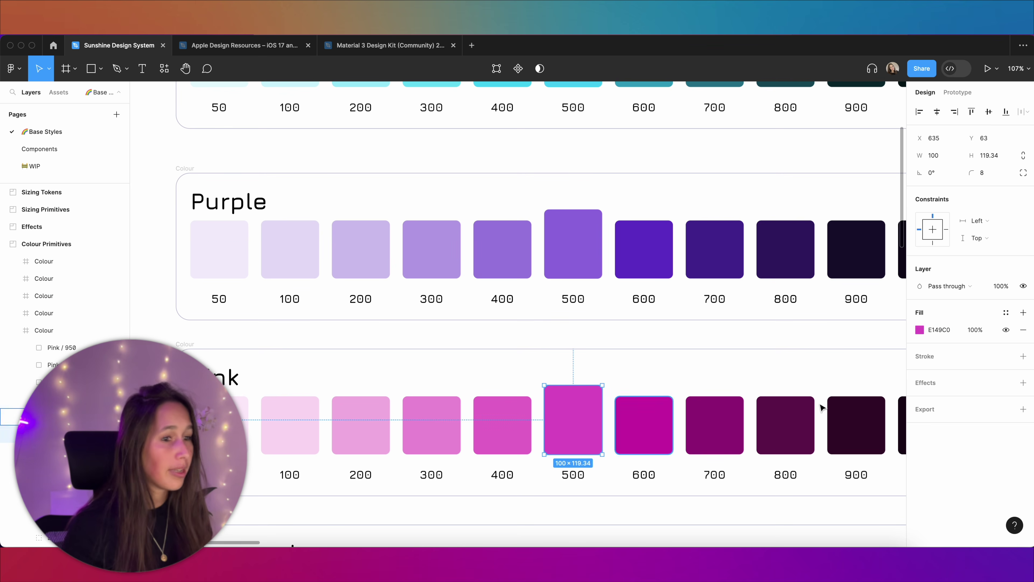
pyautogui.click(945, 333)
pyautogui.hotkey('ctrl', 'c')
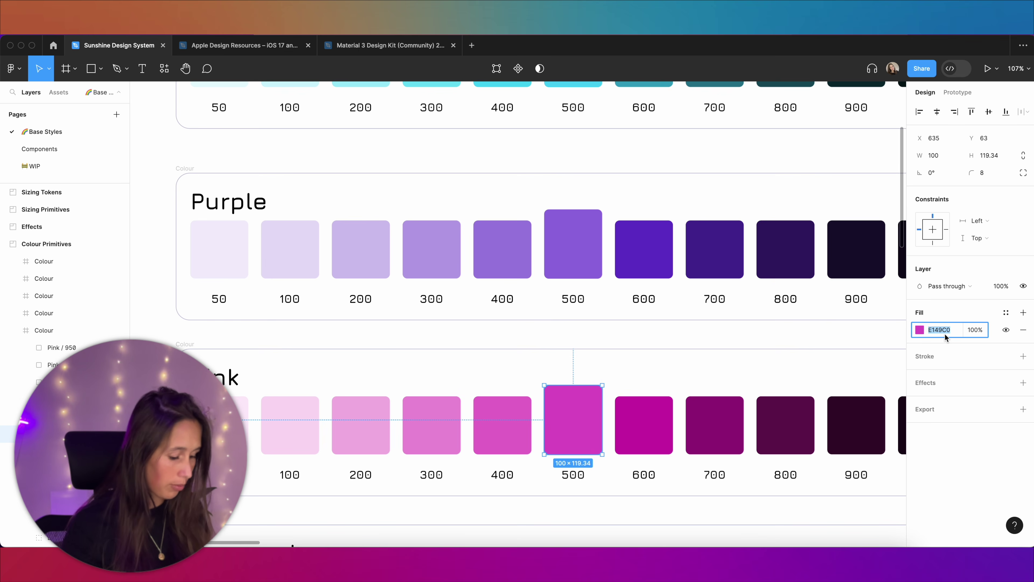
# Set the Primary core color of the Material kit's M3 theme to #E149C0 and apply it.
pyautogui.click(392, 51)
pyautogui.click(681, 283)
pyautogui.doubleClick(765, 231)
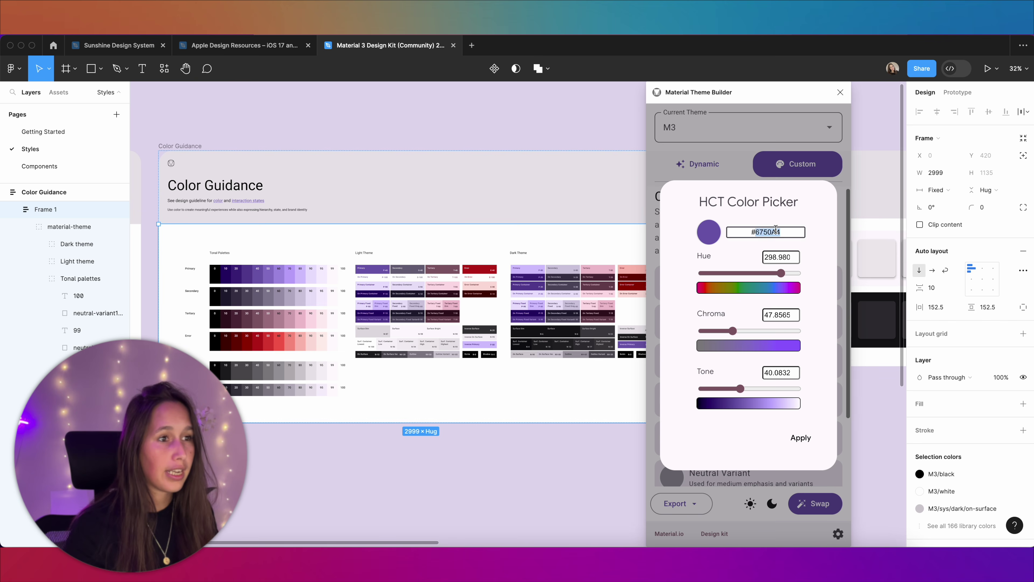
pyautogui.hotkey('ctrl', 'v')
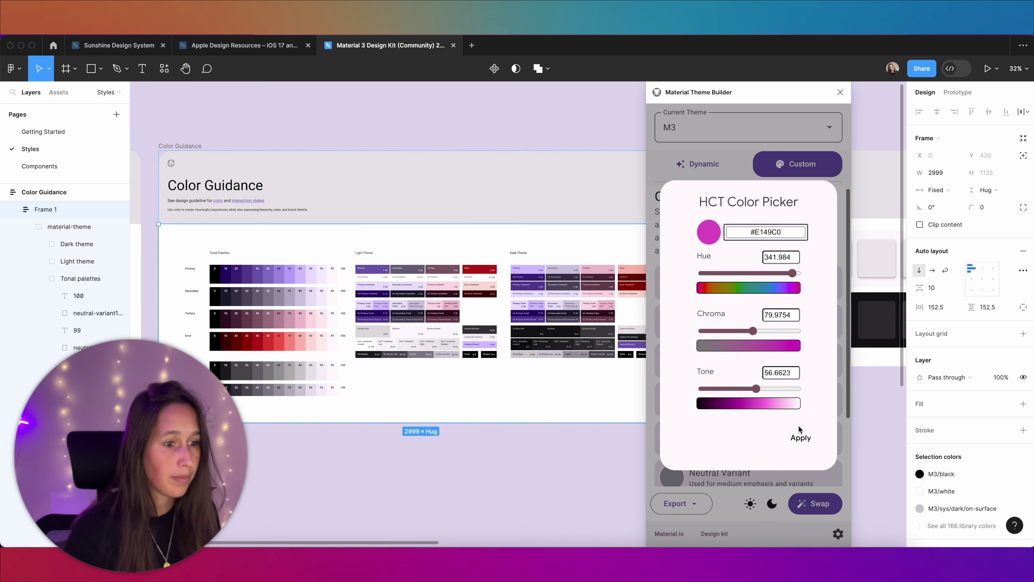
pyautogui.click(801, 438)
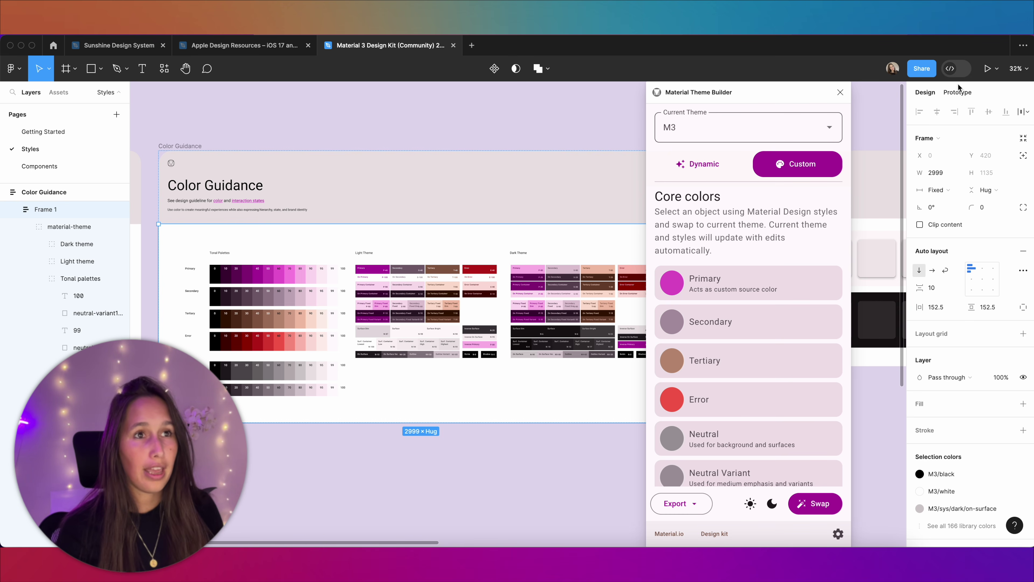
# Select the content frame of Color Guidance and swap it to the current M3 theme.
pyautogui.press('Escape')
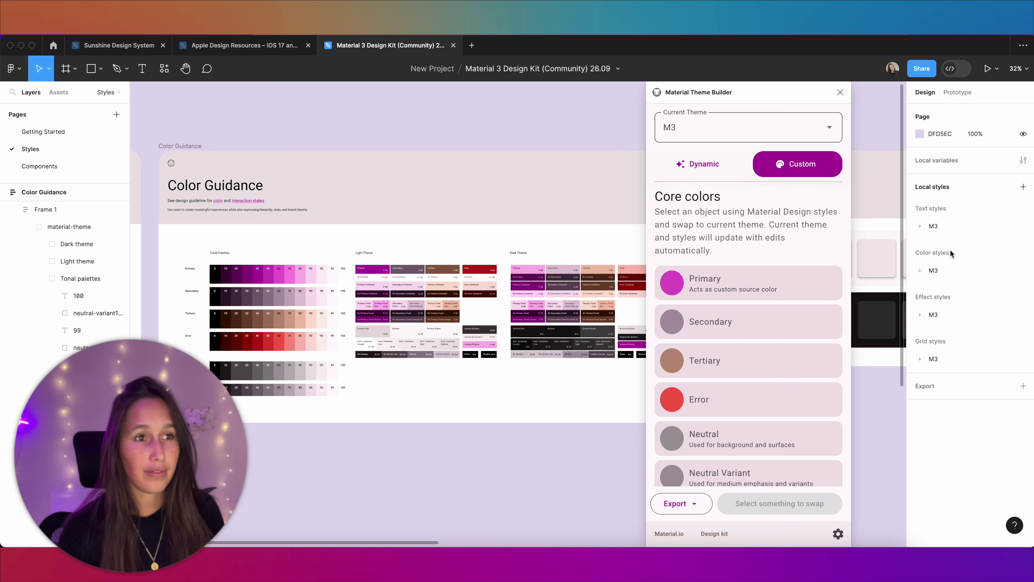
pyautogui.click(772, 130)
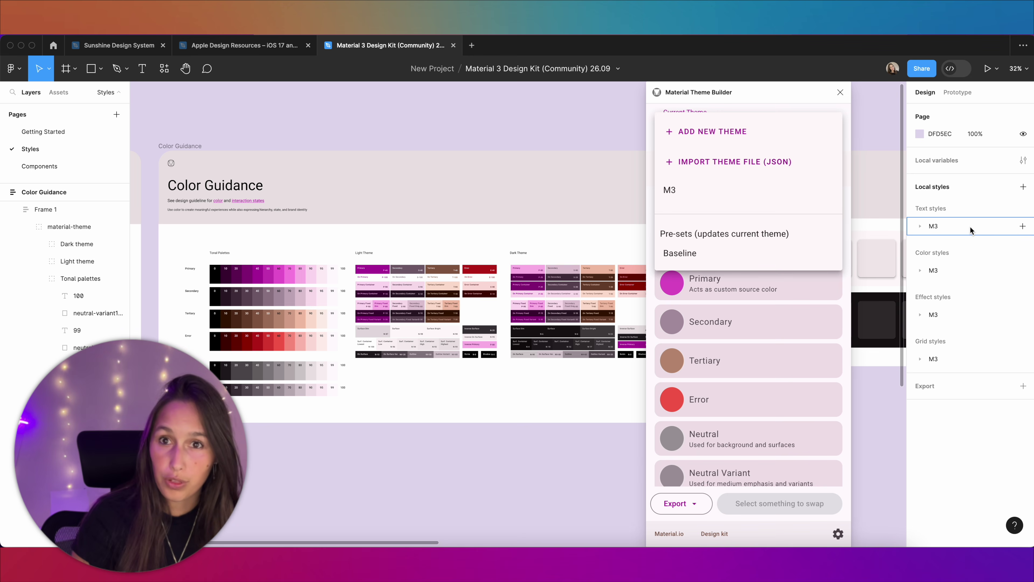
pyautogui.click(577, 340)
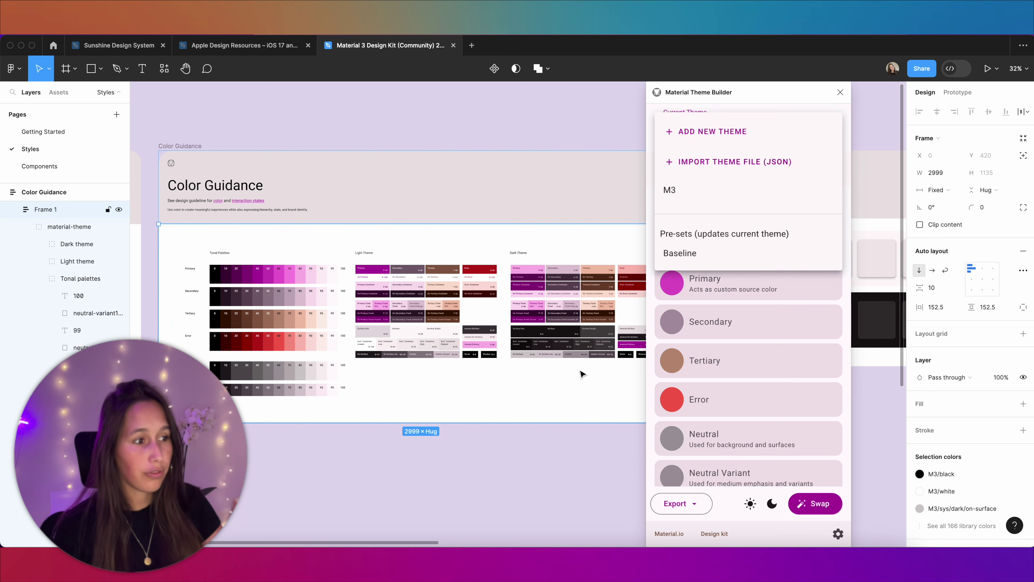
pyautogui.click(820, 504)
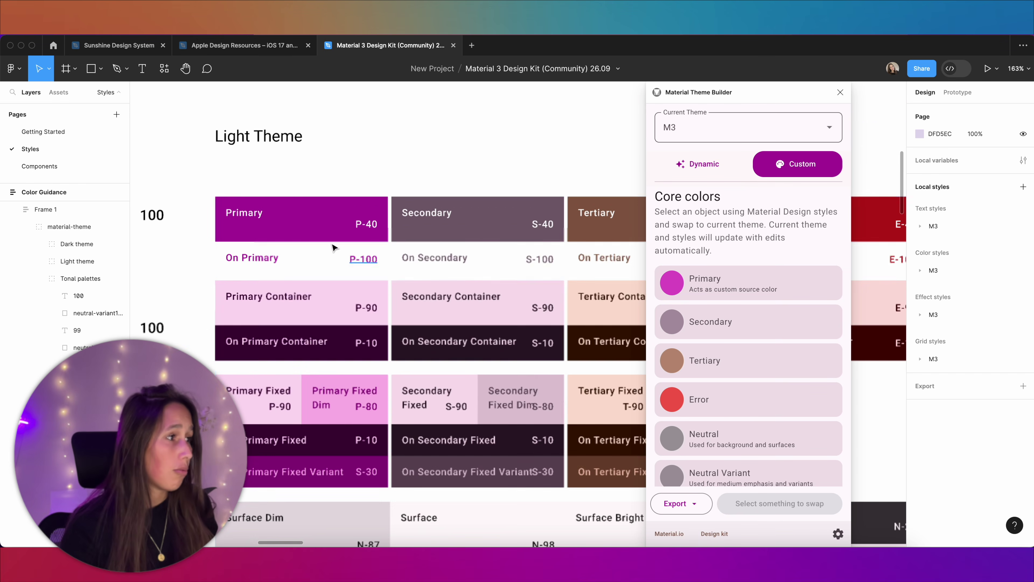
# Review the Light Theme swatches in Color Guidance and close Material Theme Builder.
pyautogui.scroll(-3, 389, 197)
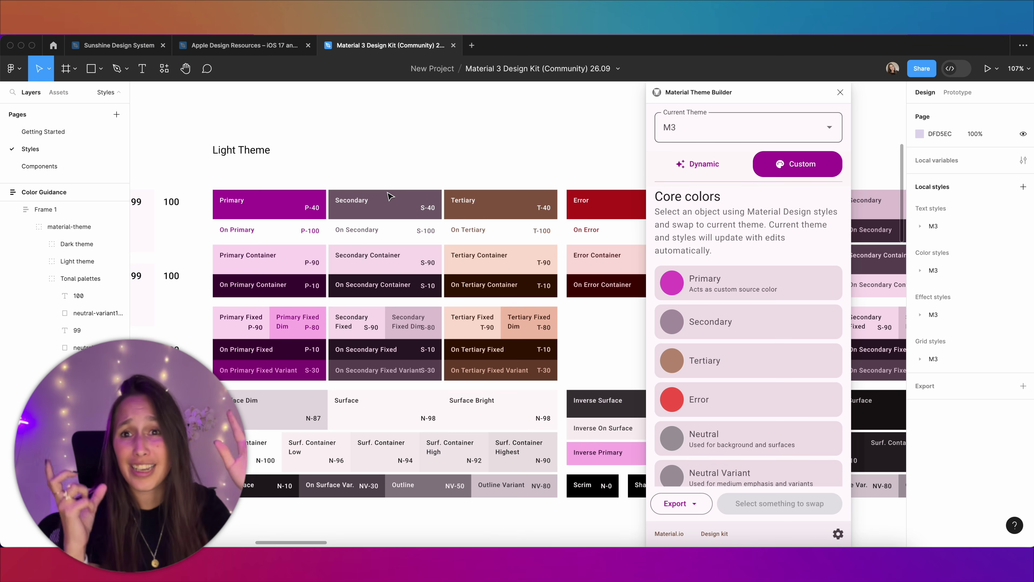
pyautogui.moveTo(747, 97); pyautogui.dragTo(864, 106)
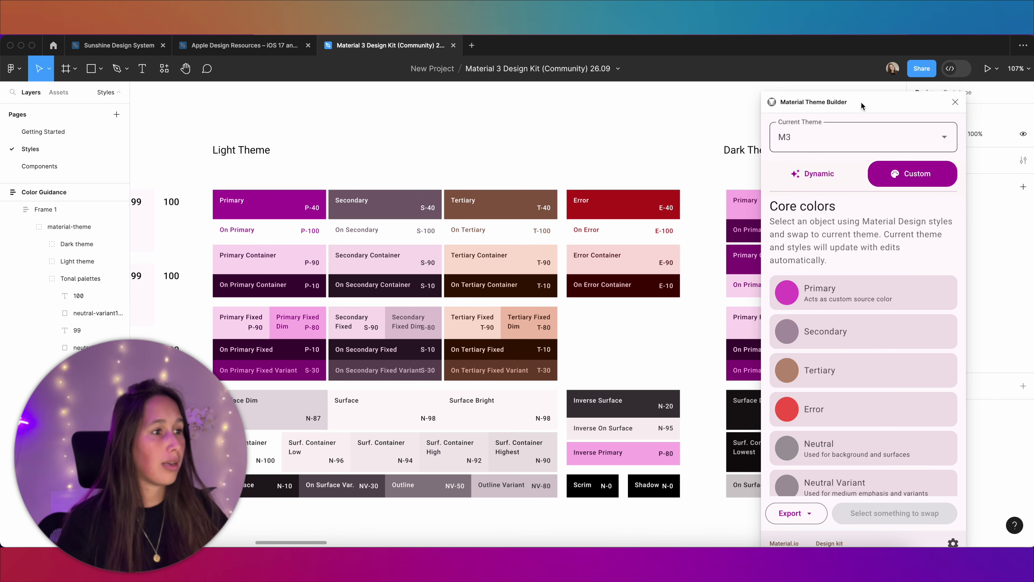
pyautogui.hscroll(-3, 627, 228)
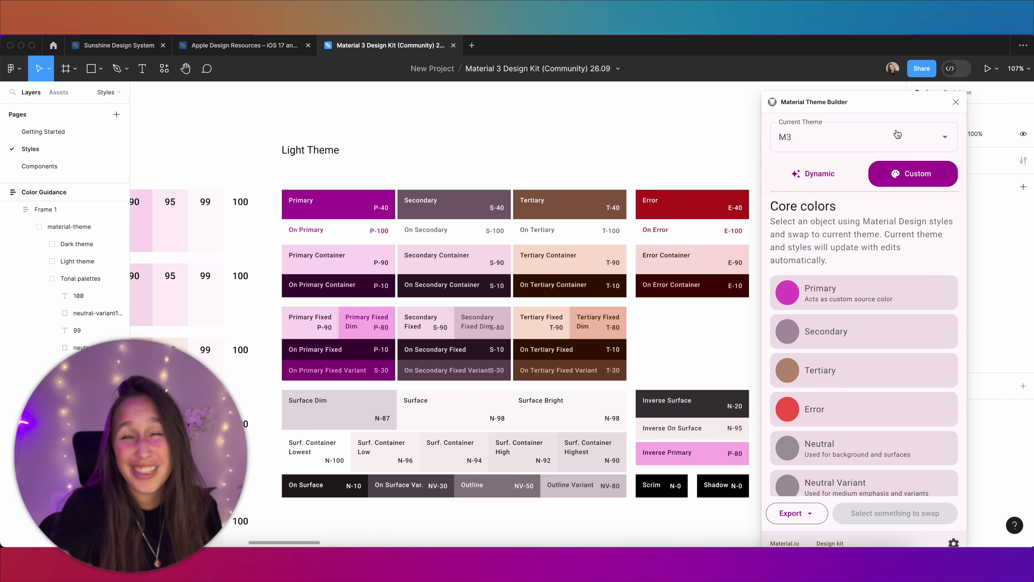
pyautogui.click(956, 102)
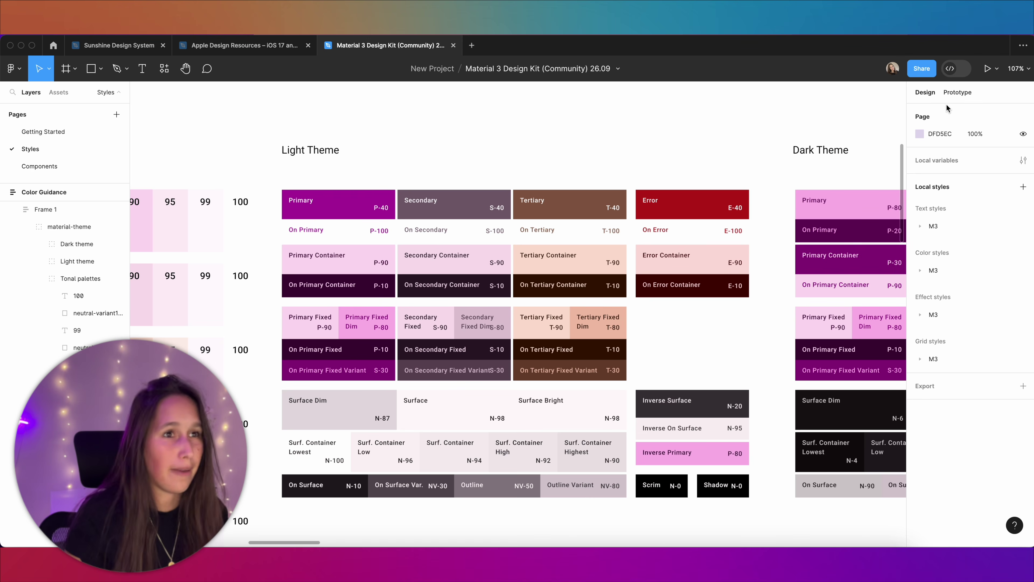
# Examine the Material kit's Components page, from Chips and Checkboxes back to Cards and Buttons, for the recoloured theme.
pyautogui.click(61, 166)
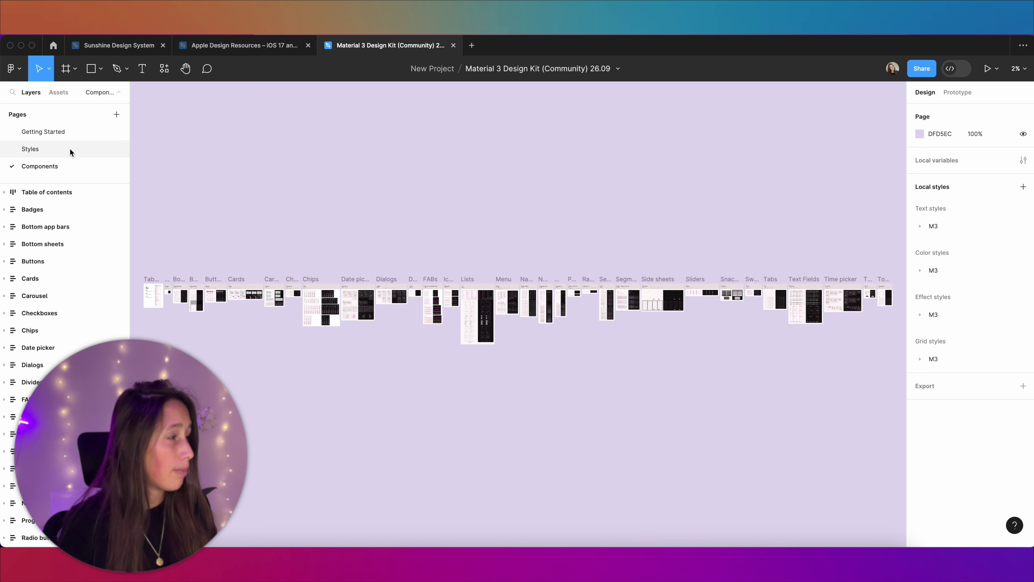
pyautogui.scroll(10, 418, 328)
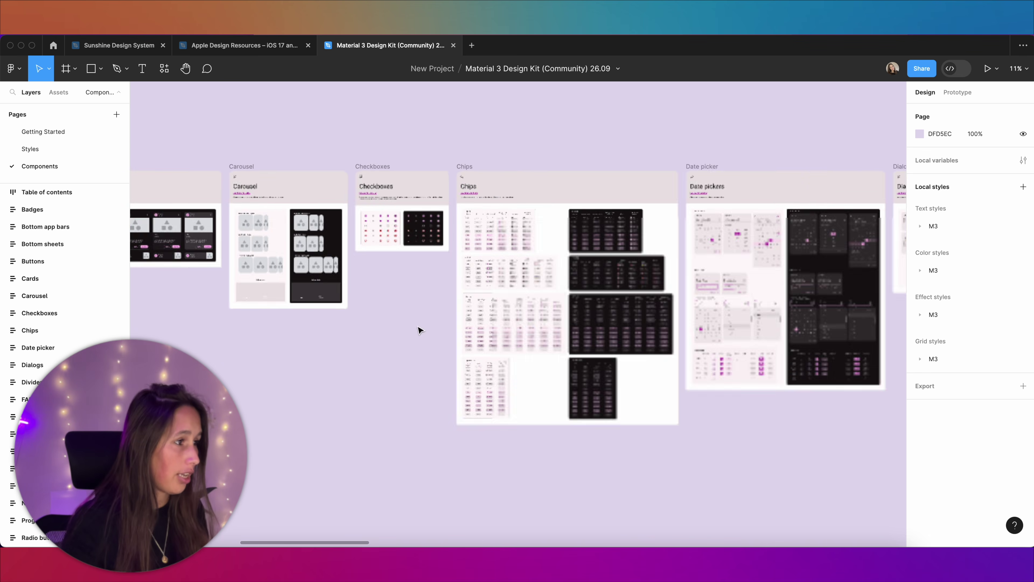
pyautogui.scroll(10, 581, 238)
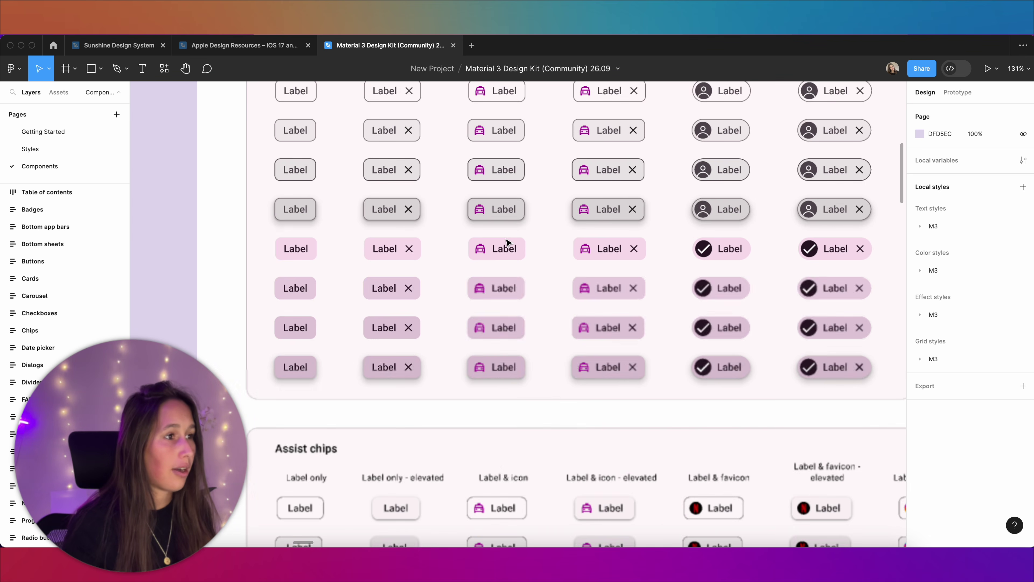
pyautogui.scroll(-3, 544, 338)
pyautogui.scroll(-5, 554, 350)
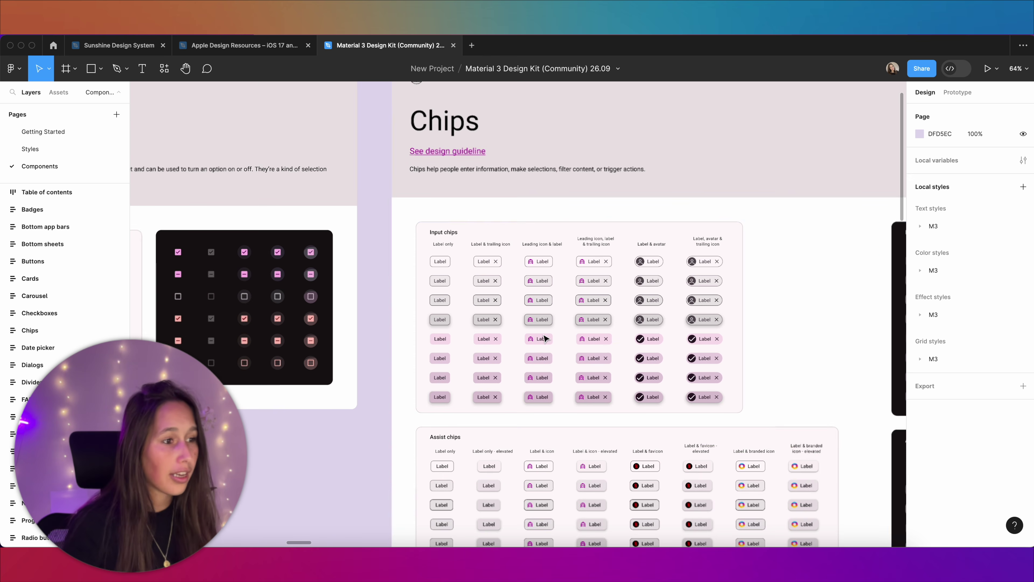
pyautogui.hscroll(-10, 554, 351)
pyautogui.scroll(4, 582, 277)
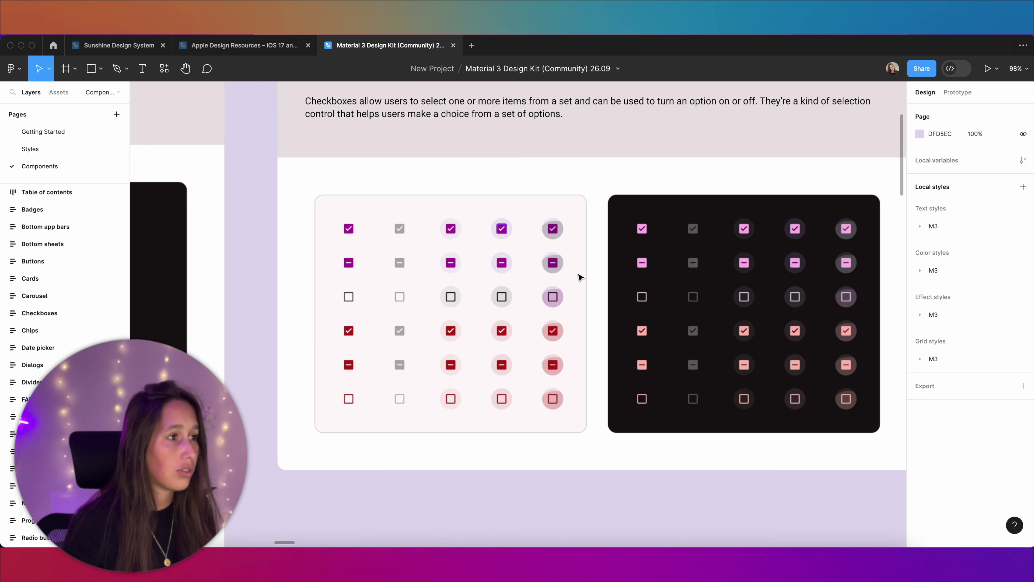
pyautogui.scroll(-8, 645, 301)
pyautogui.hscroll(-10, 635, 305)
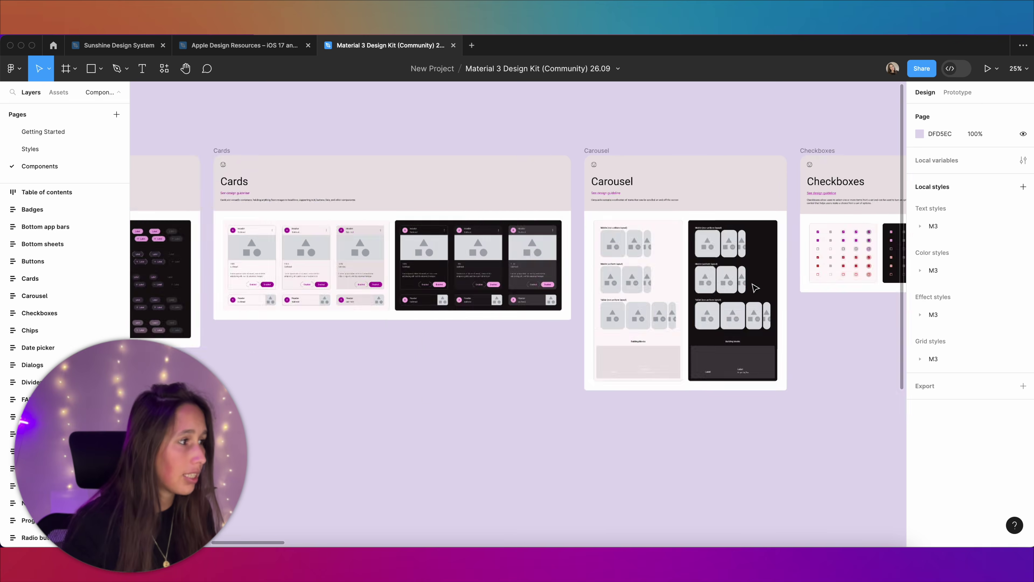
pyautogui.hscroll(-1, 602, 314)
pyautogui.scroll(-3, 812, 318)
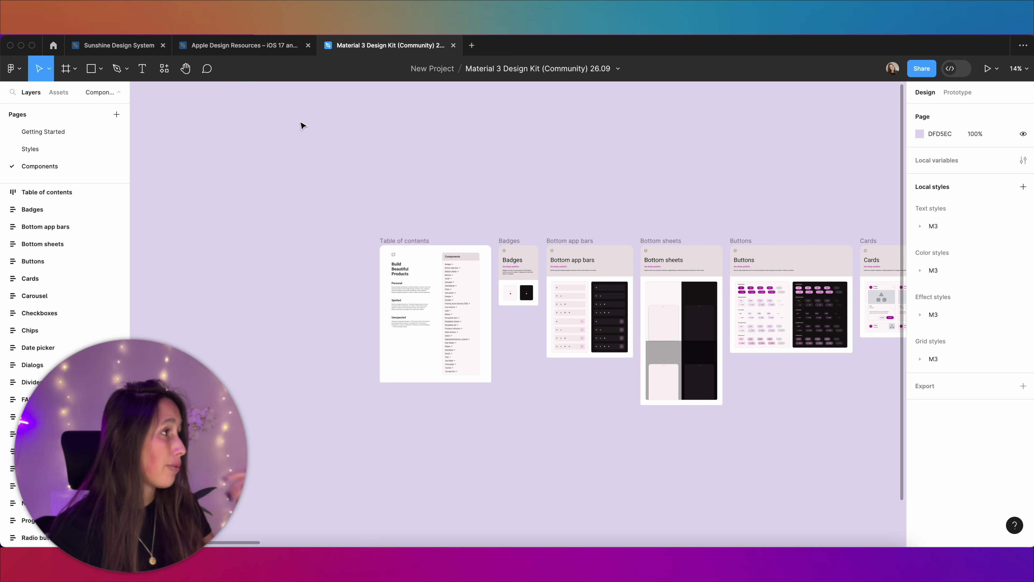
# Open the library management dialog from the Material kit's assets.
pyautogui.click(70, 96)
pyautogui.click(116, 114)
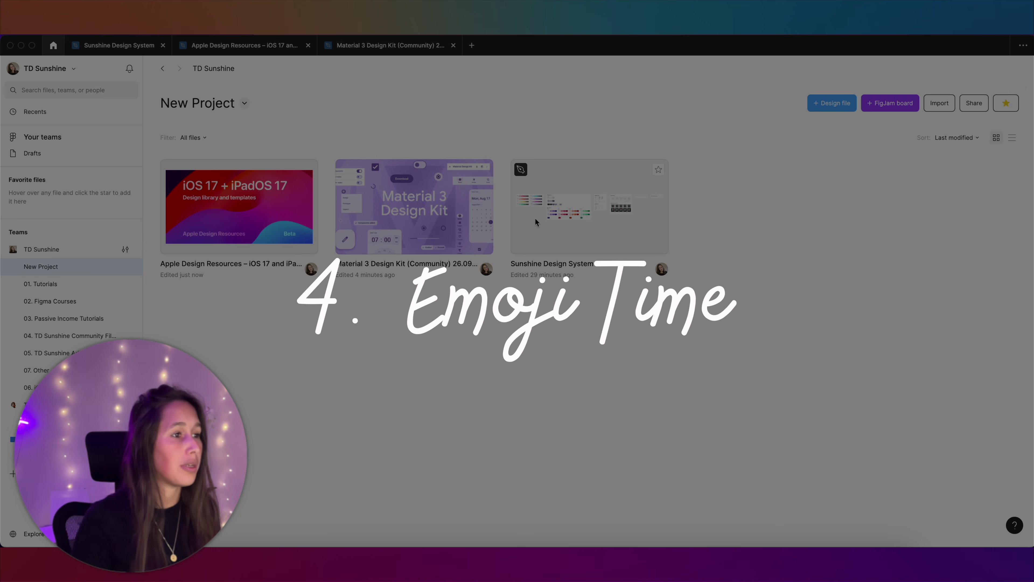
# Prefix the names of the Sunshine Design System, Material 3 Design Kit and Apple Design Resources files with a 🌈 emoji.
pyautogui.rightClick(536, 222)
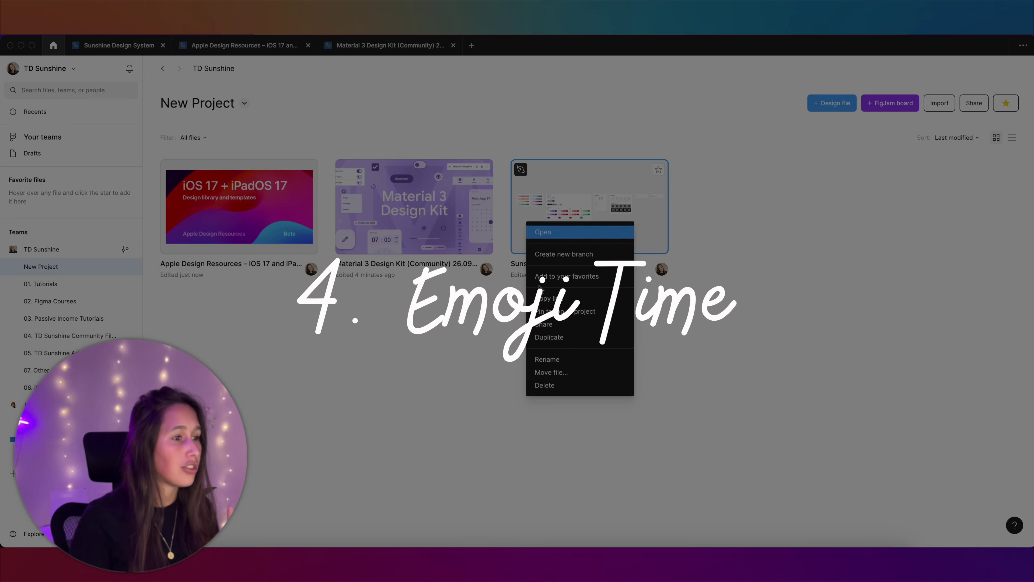
pyautogui.click(540, 358)
pyautogui.press('Left')
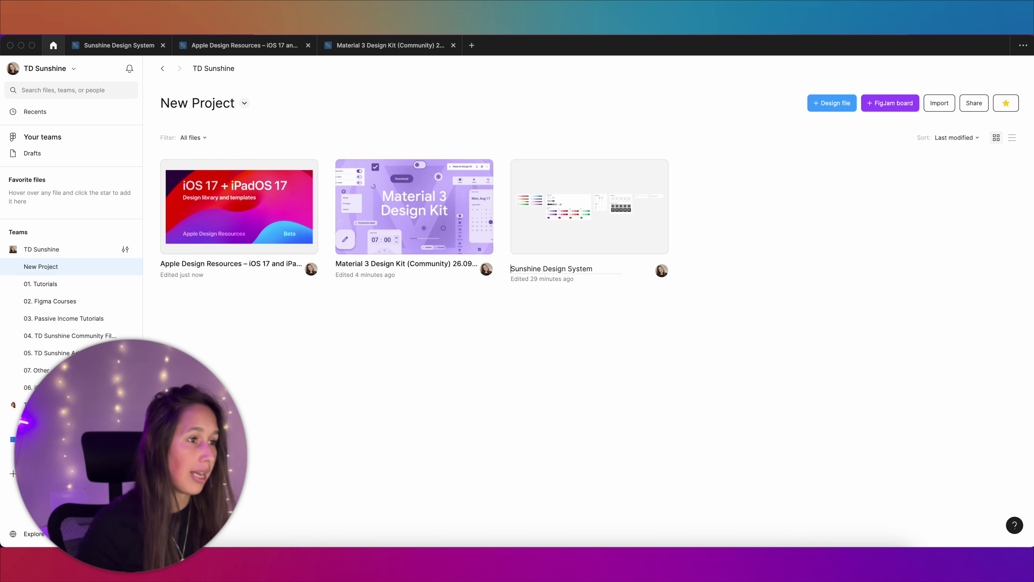
pyautogui.press('ctrl+super+space')
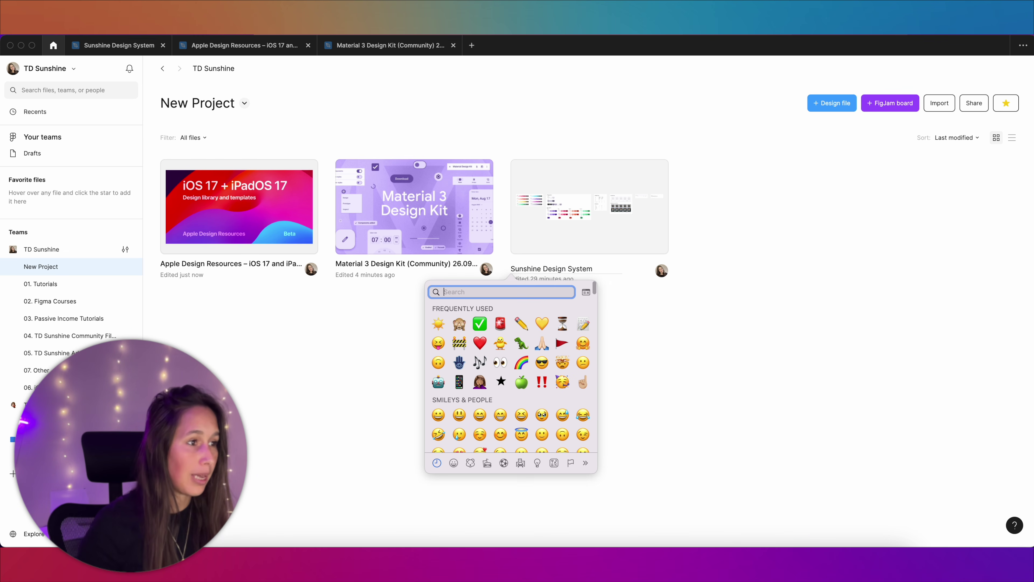
pyautogui.click(522, 356)
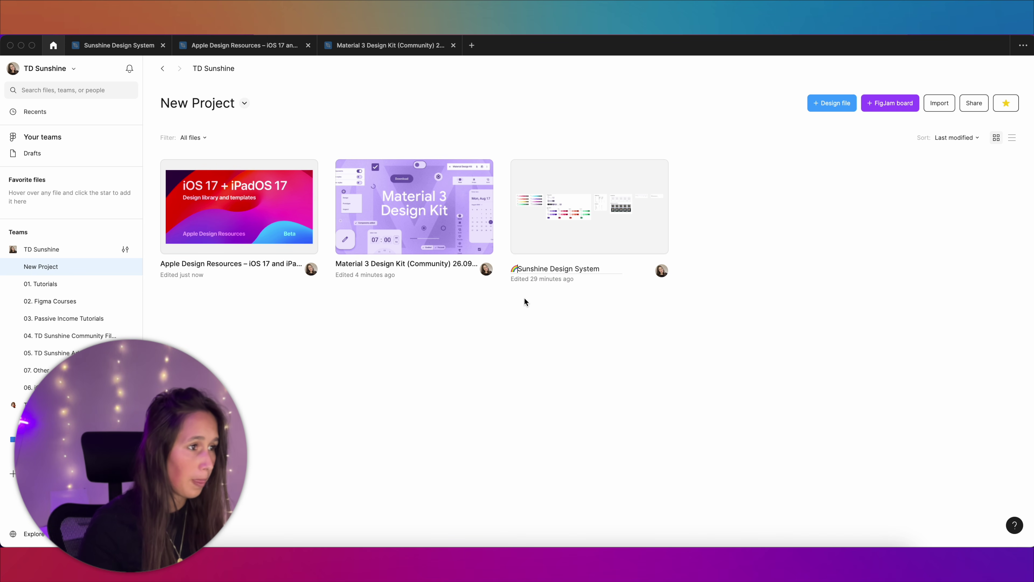
pyautogui.moveTo(521, 270); pyautogui.dragTo(511, 272)
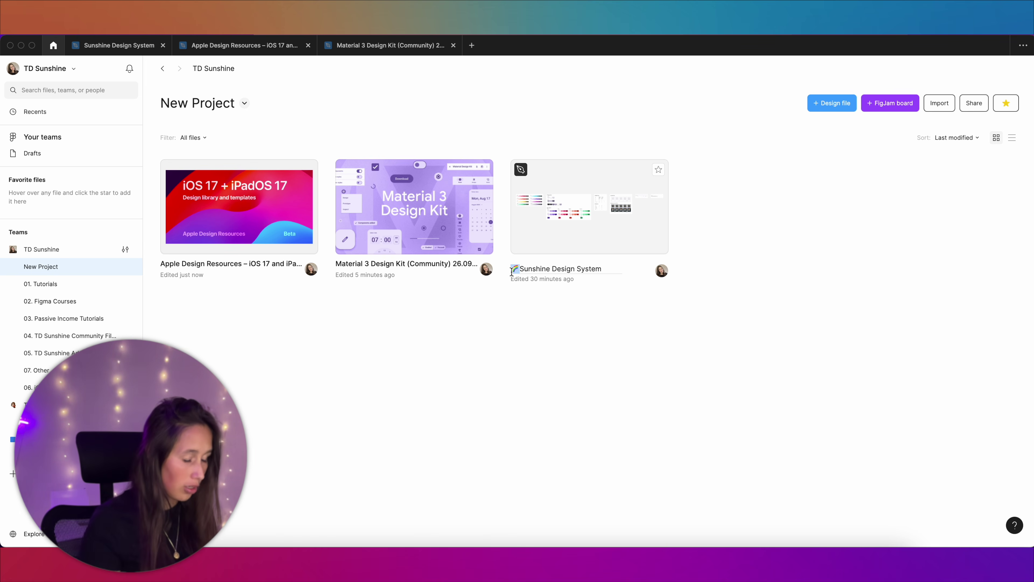
pyautogui.press('Return')
pyautogui.rightClick(379, 232)
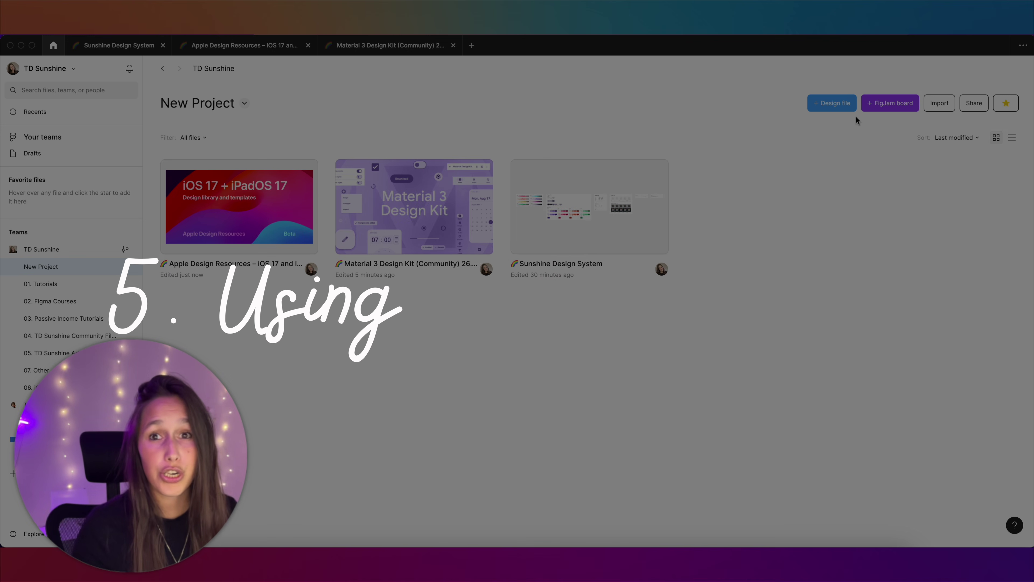
# Create a new design file in New Project and open its library management dialog.
pyautogui.click(828, 104)
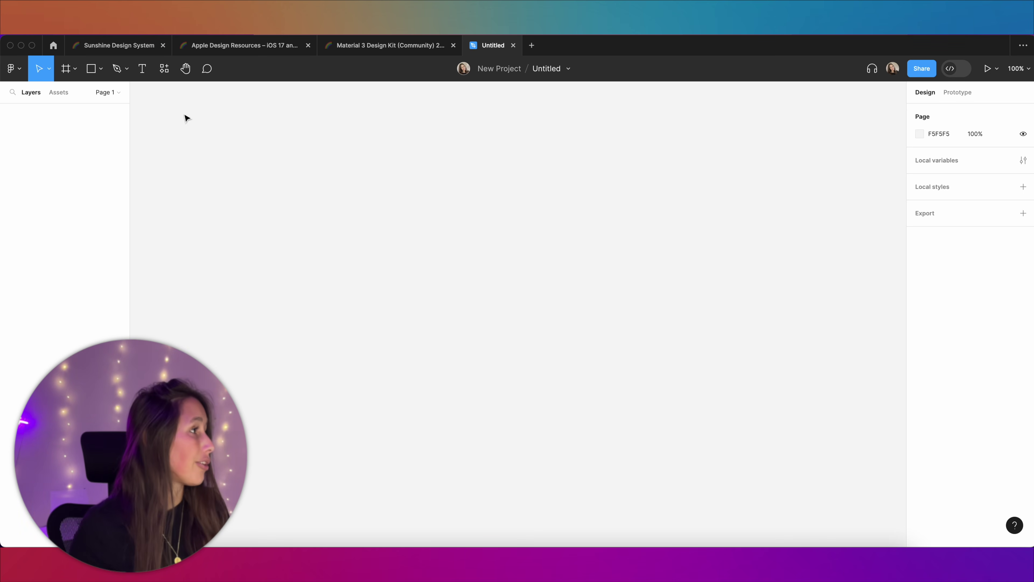
pyautogui.click(55, 93)
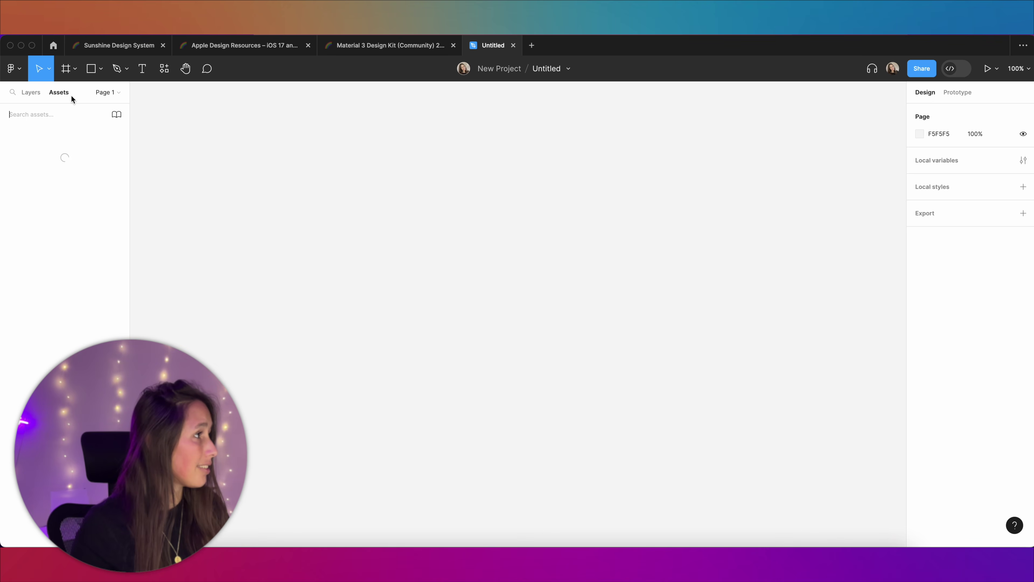
pyautogui.click(118, 114)
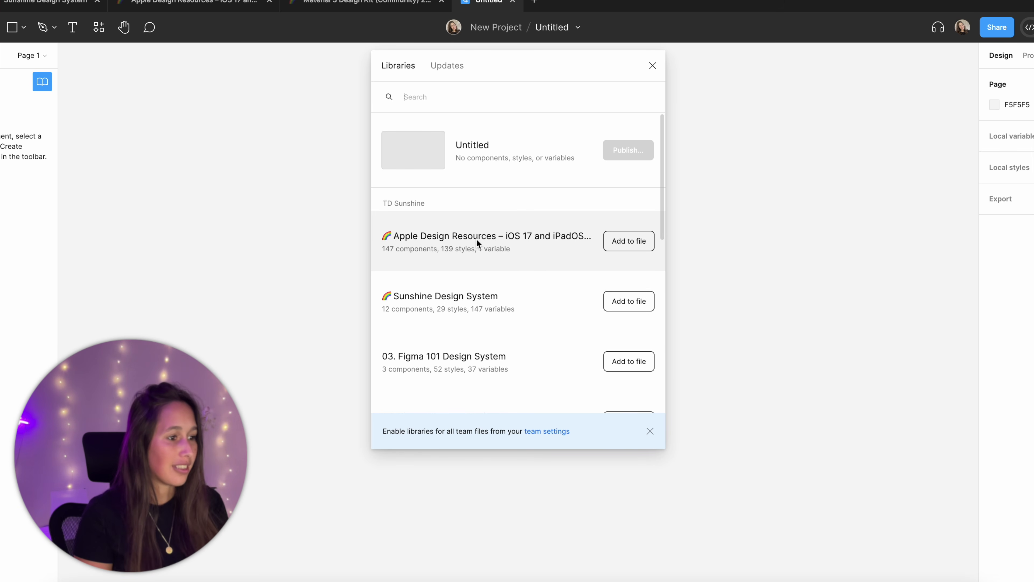
# Add the Sunshine Design System and Apple Design Resources libraries to the new file and close the library dialog.
pyautogui.click(650, 431)
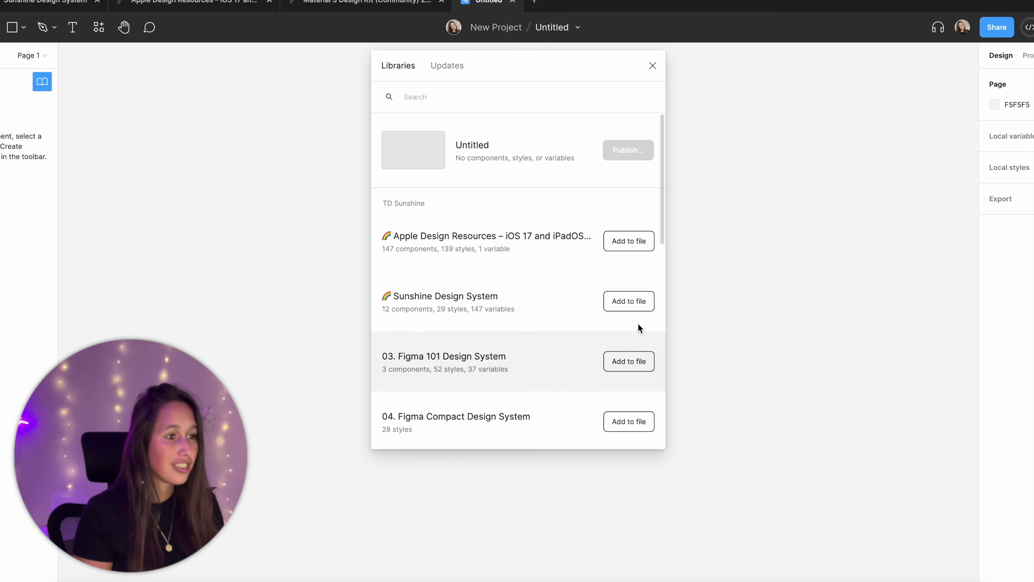
pyautogui.click(638, 309)
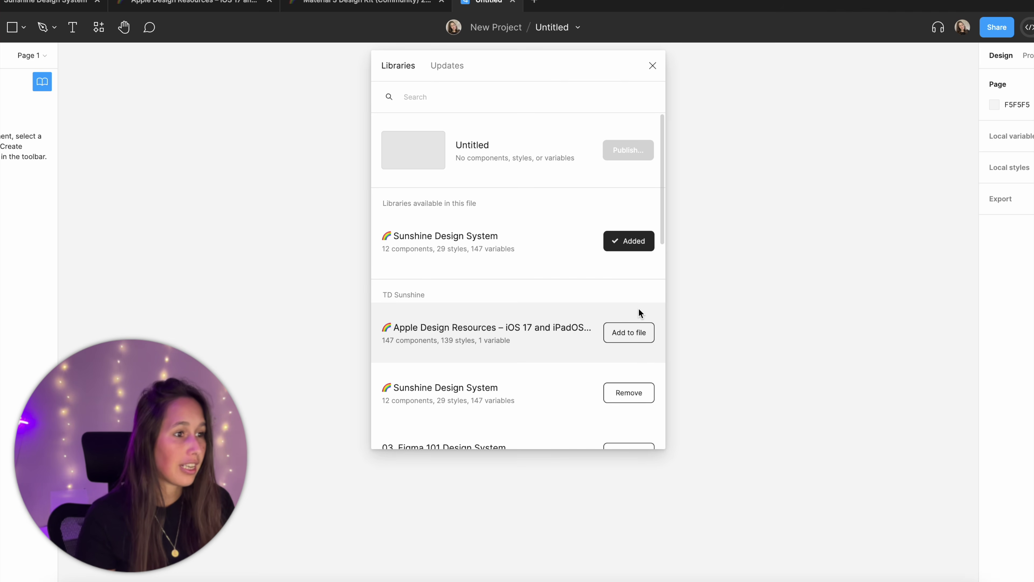
pyautogui.click(636, 334)
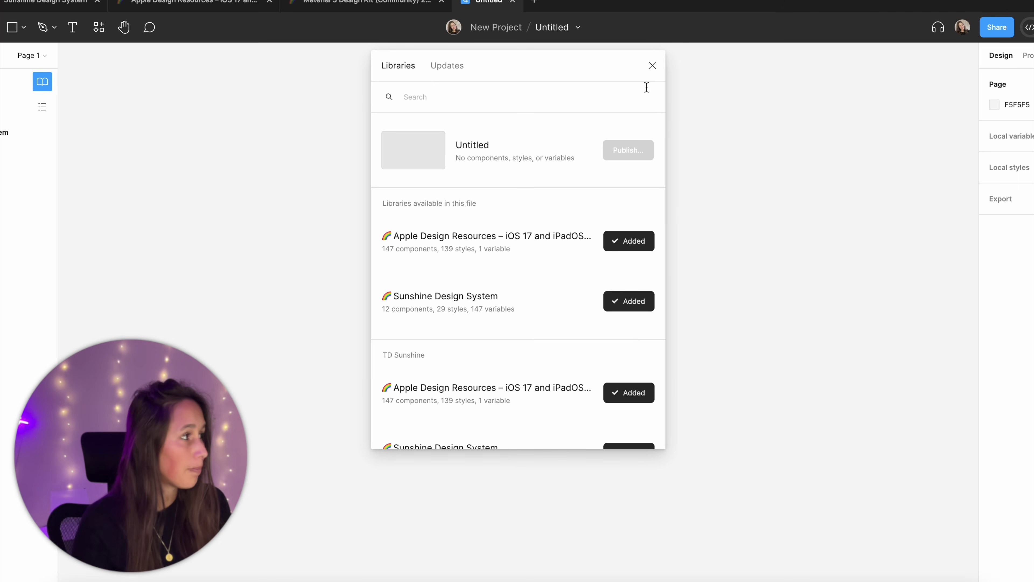
pyautogui.click(653, 66)
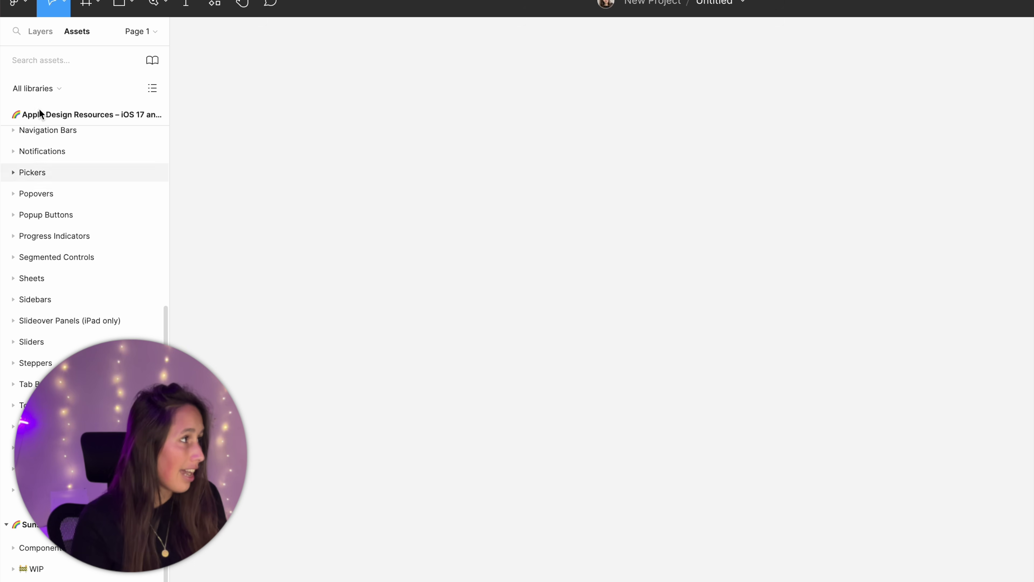
# Add an iPhone 14 preset frame to the empty canvas.
pyautogui.scroll(3, 68, 189)
pyautogui.scroll(5, 87, 200)
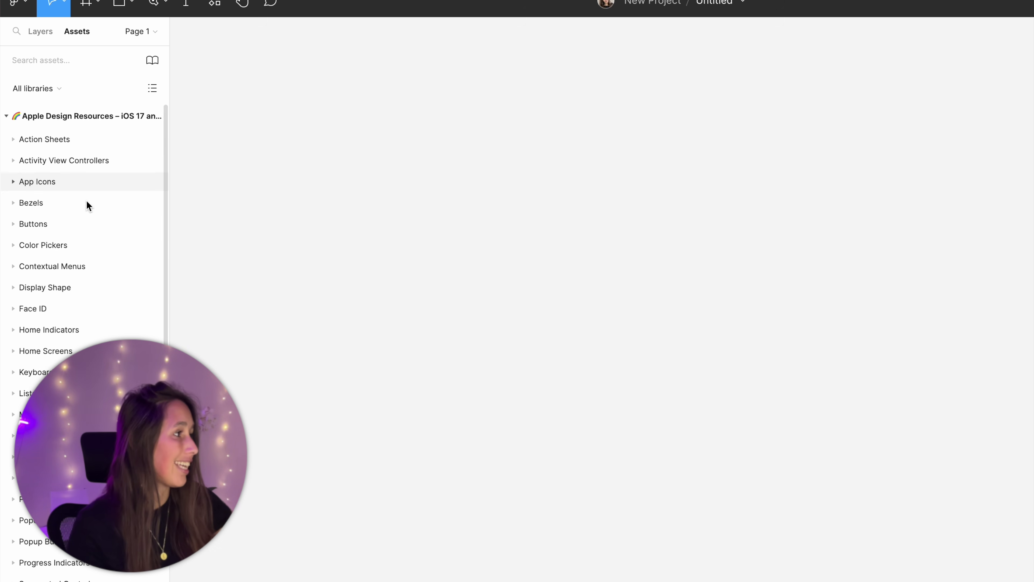
pyautogui.scroll(-8, 91, 273)
pyautogui.scroll(5, 45, 168)
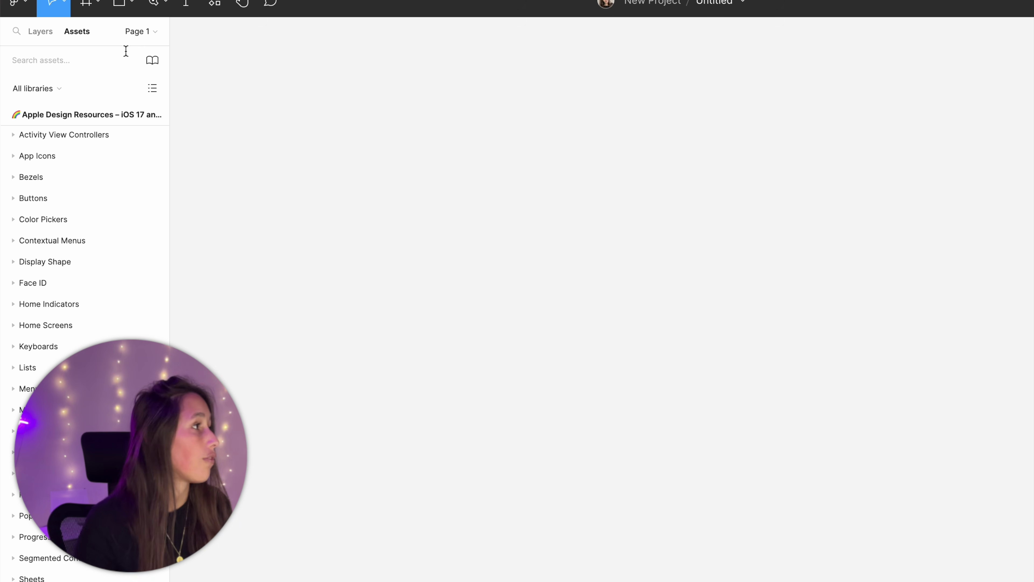
pyautogui.press('f')
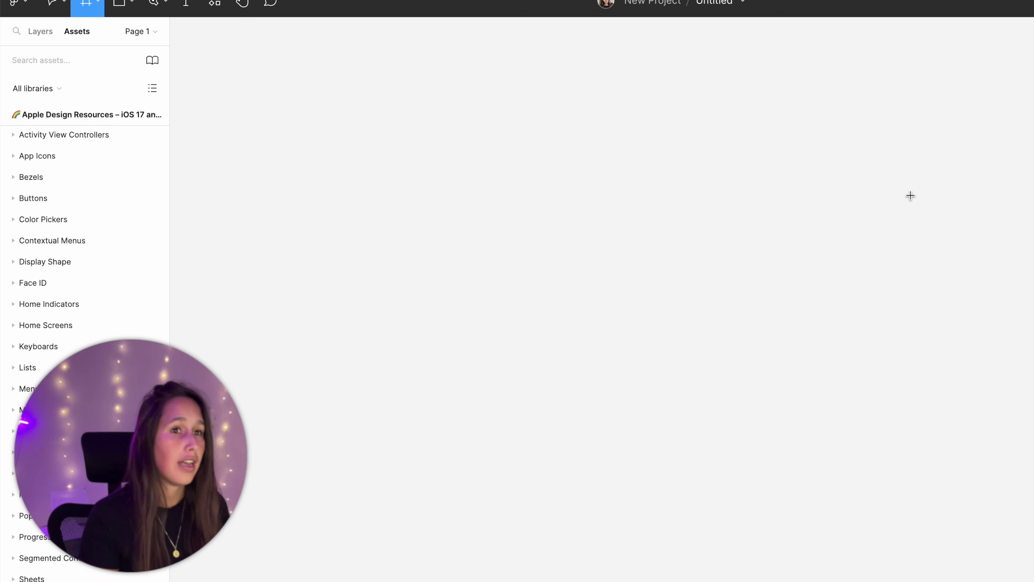
pyautogui.click(1033, 98)
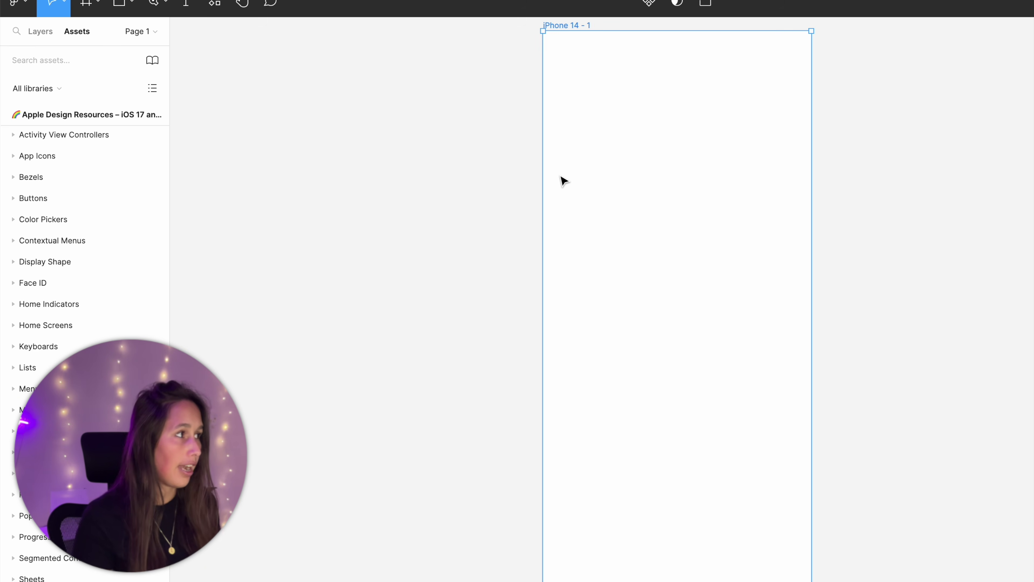
pyautogui.scroll(-2, 564, 180)
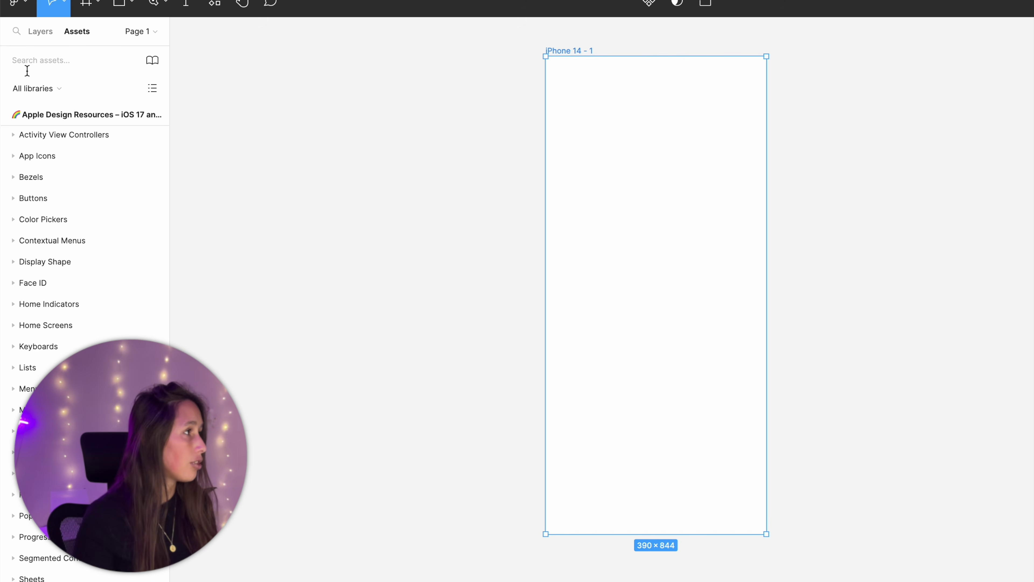
pyautogui.write('navig')
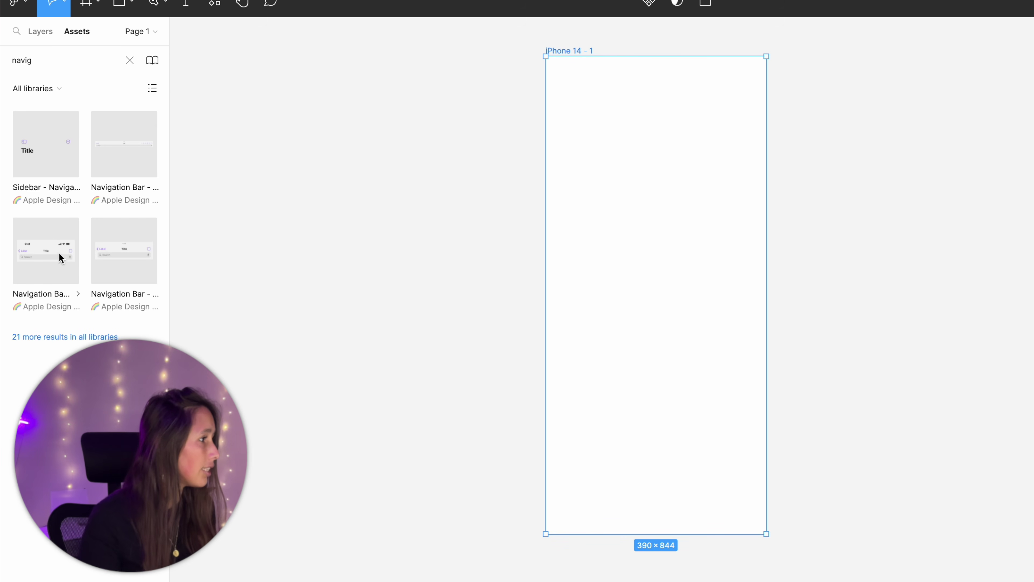
pyautogui.moveTo(136, 257); pyautogui.dragTo(686, 199)
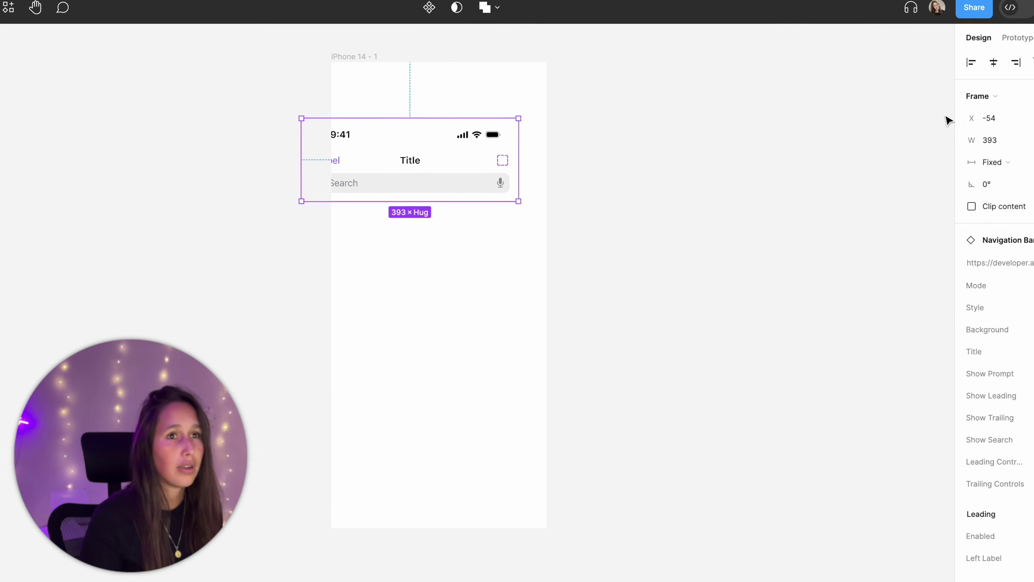
pyautogui.click(912, 65)
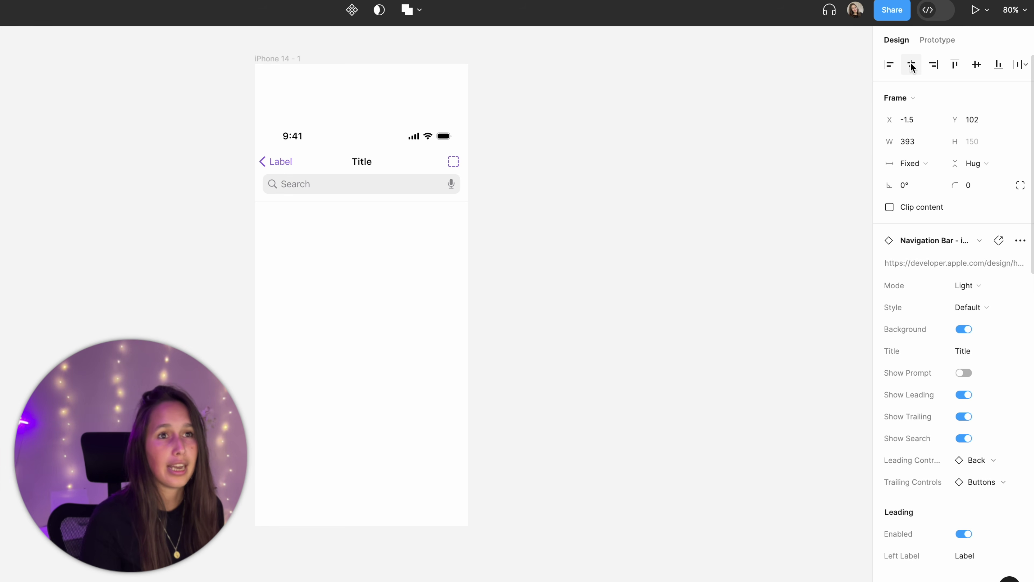
pyautogui.click(896, 68)
pyautogui.click(957, 65)
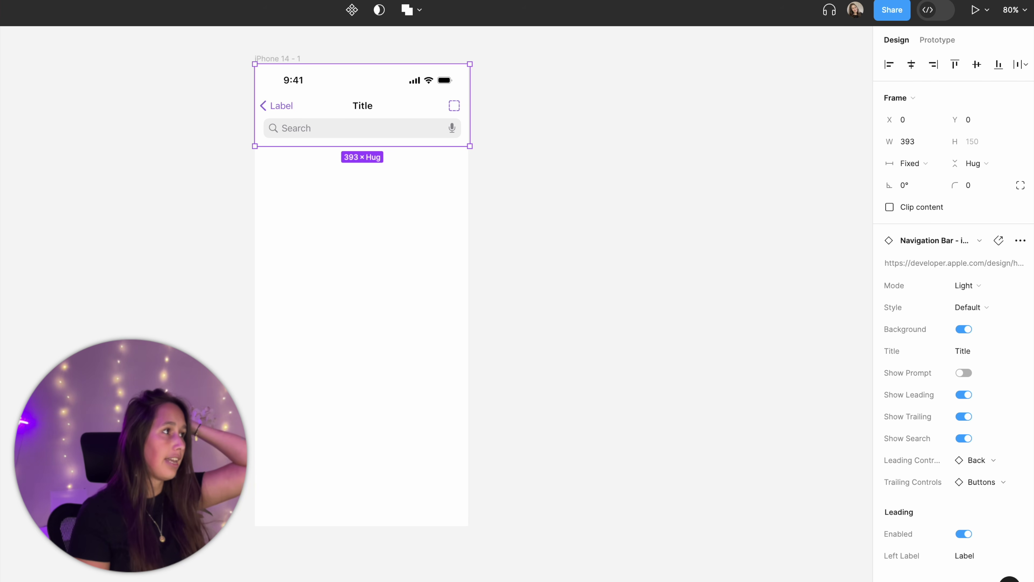
# Add the text "Hello!" below the navigation bar at about X 82, Y 249.
pyautogui.click(254, 249)
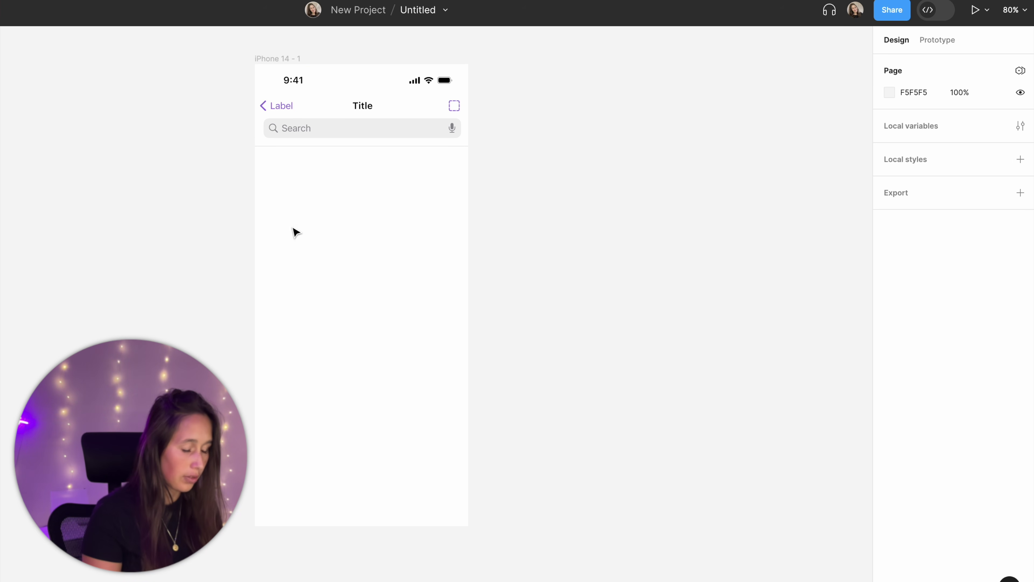
pyautogui.click(300, 202)
pyautogui.write('Hel')
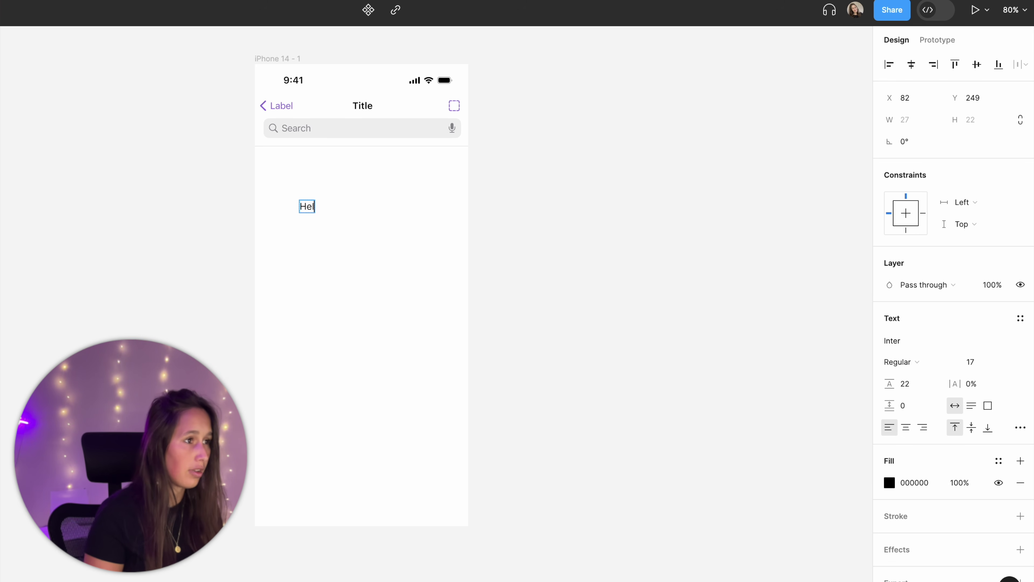
pyautogui.write('lo!')
pyautogui.press('Escape')
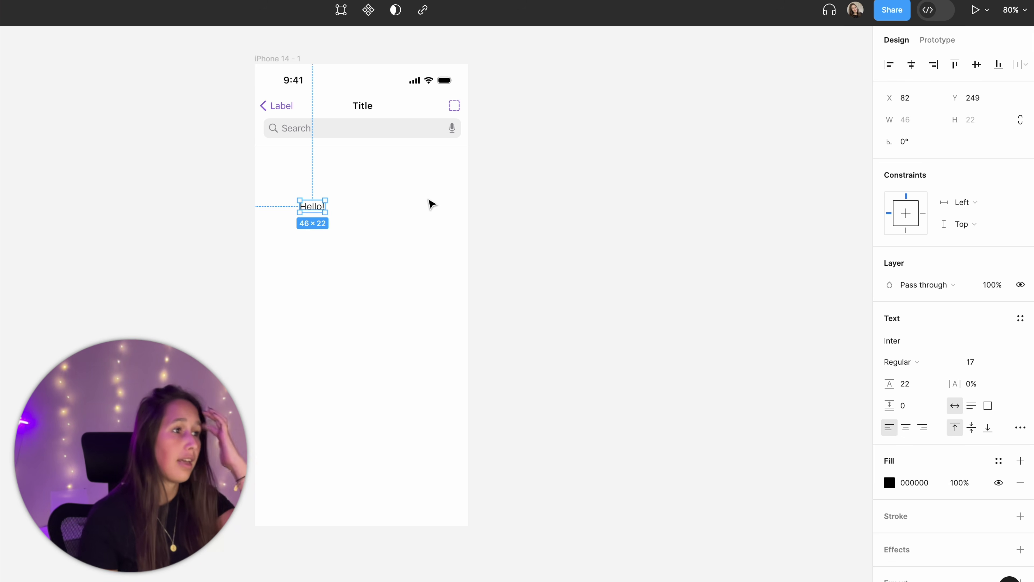
# Apply the Sunshine Design System's H3/Bold text style to the "Hello!" text.
pyautogui.click(1019, 318)
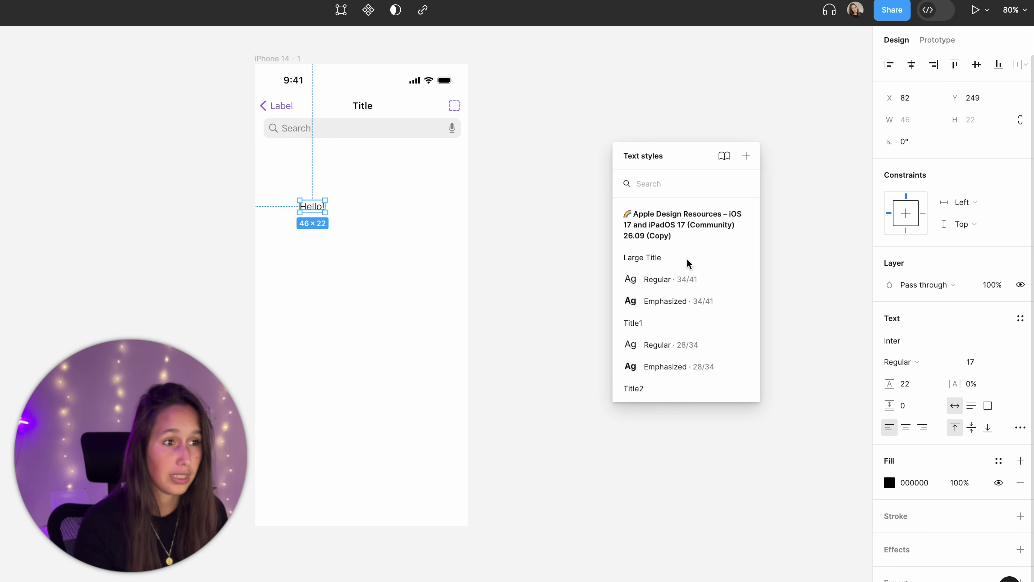
pyautogui.scroll(-15, 687, 259)
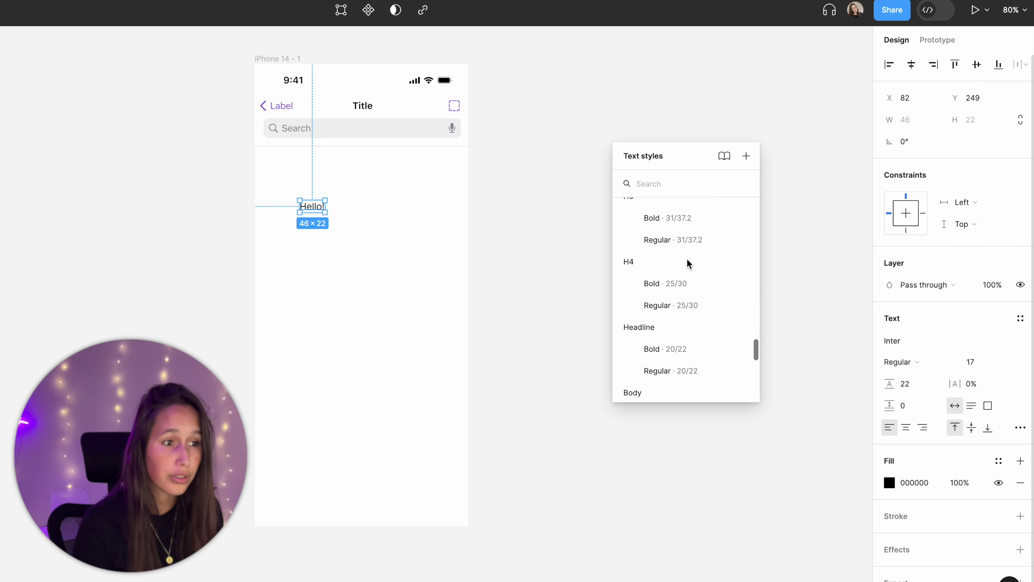
pyautogui.scroll(5, 687, 259)
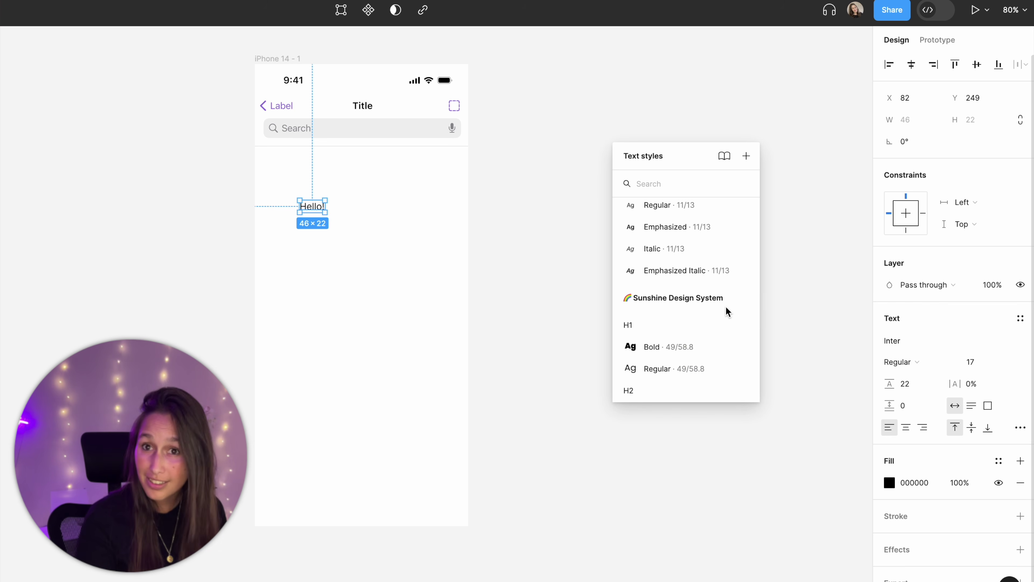
pyautogui.scroll(10, 629, 299)
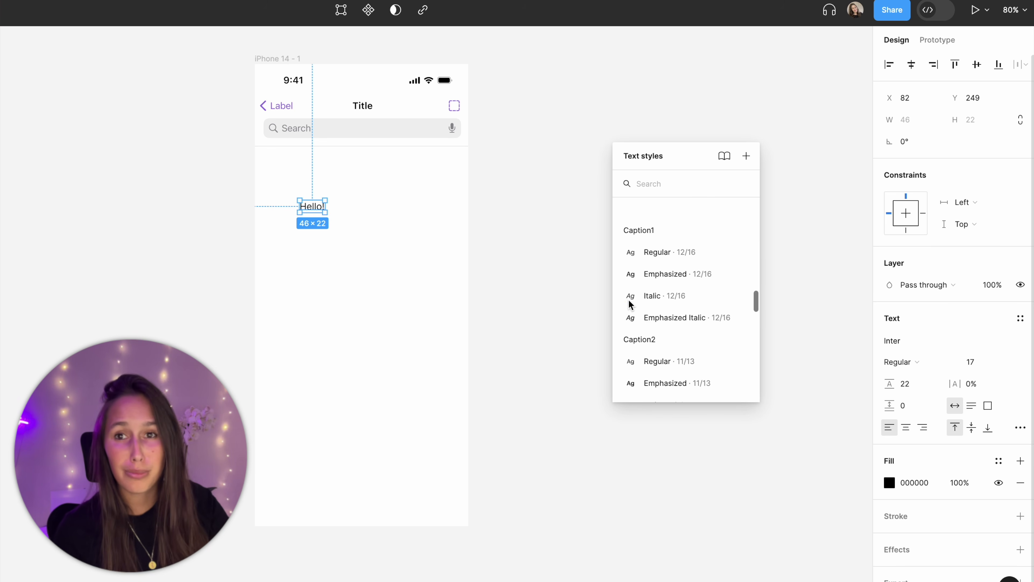
pyautogui.scroll(-8, 629, 300)
pyautogui.scroll(-10, 629, 303)
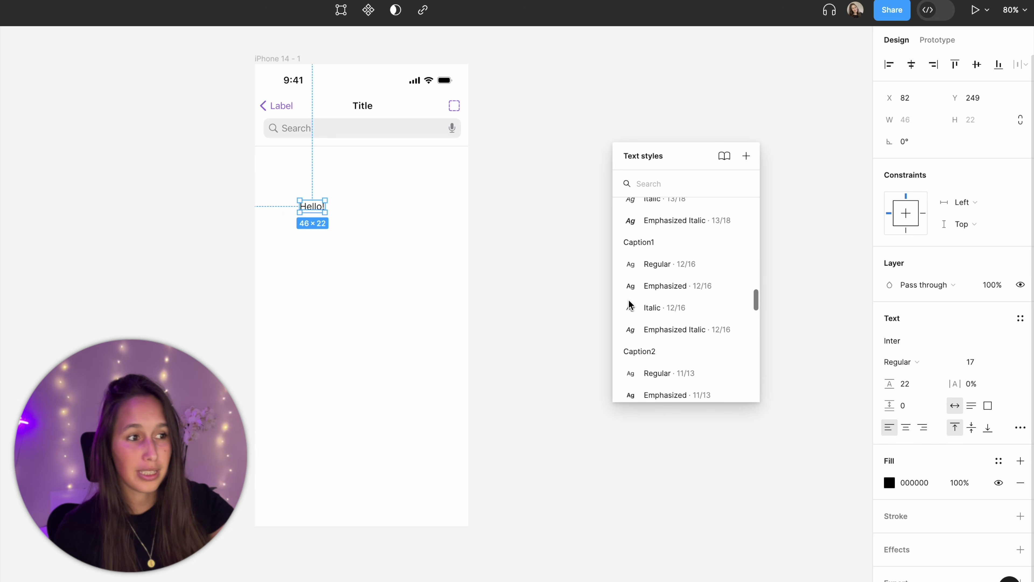
pyautogui.scroll(3, 635, 326)
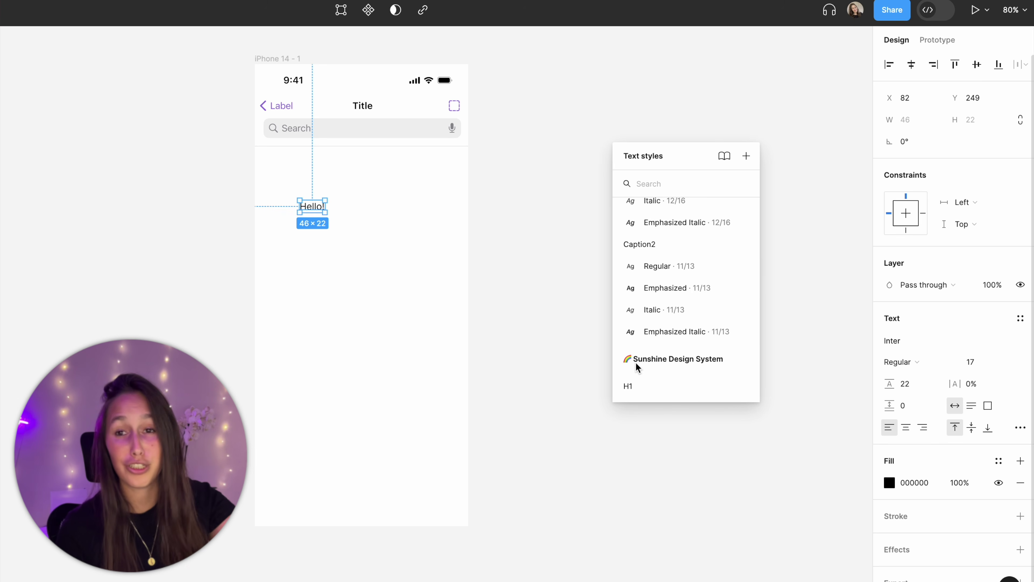
pyautogui.scroll(-1, 708, 365)
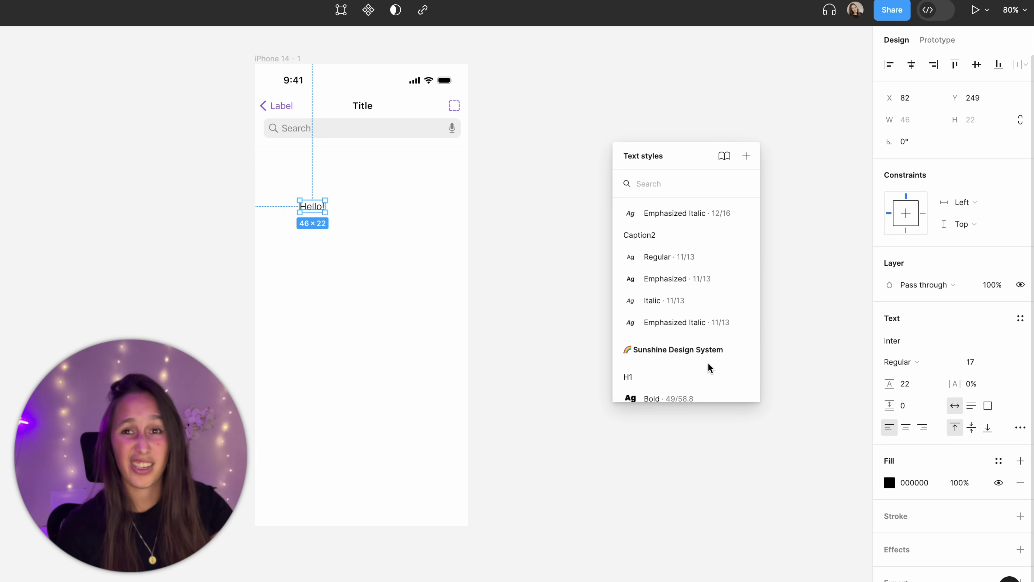
pyautogui.scroll(-3, 708, 362)
pyautogui.scroll(-6, 708, 363)
pyautogui.click(702, 314)
pyautogui.scroll(-1, 704, 315)
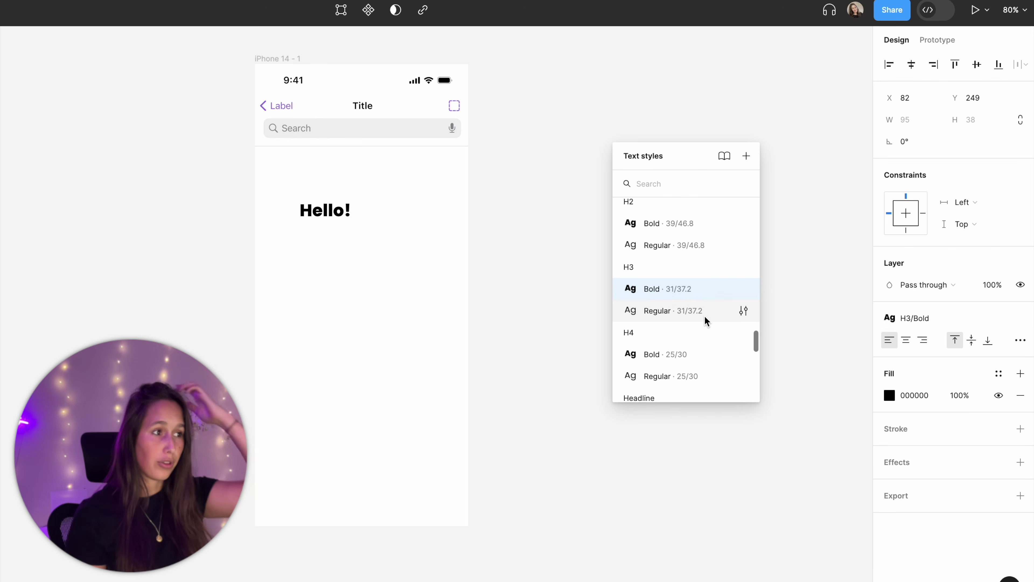
pyautogui.click(904, 358)
# Examine the Apple and Sunshine colour styles and variables available for the "Hello!" text's fill, shown as a grid.
pyautogui.click(999, 373)
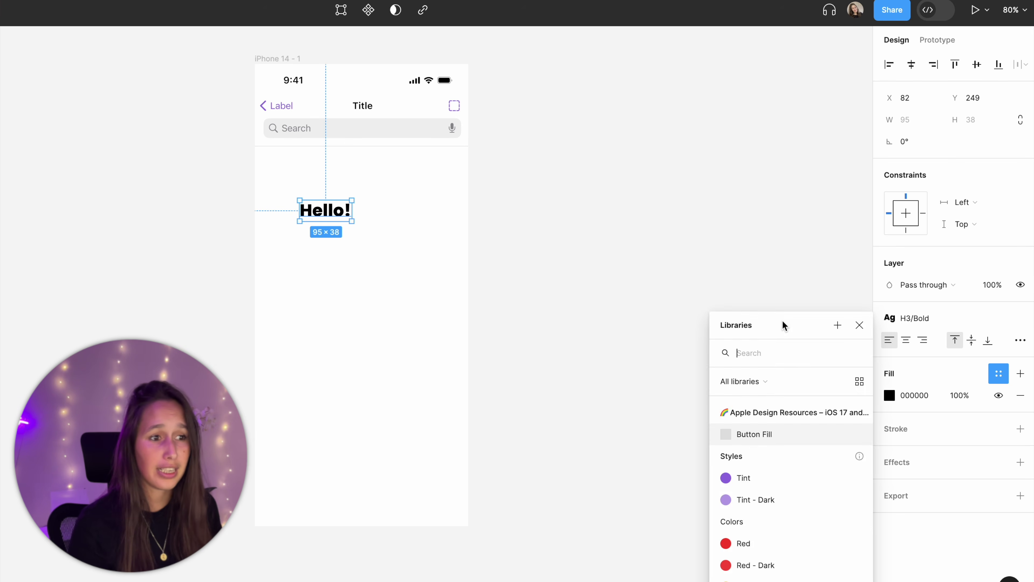
pyautogui.moveTo(785, 326); pyautogui.dragTo(679, 195)
pyautogui.scroll(-15, 720, 314)
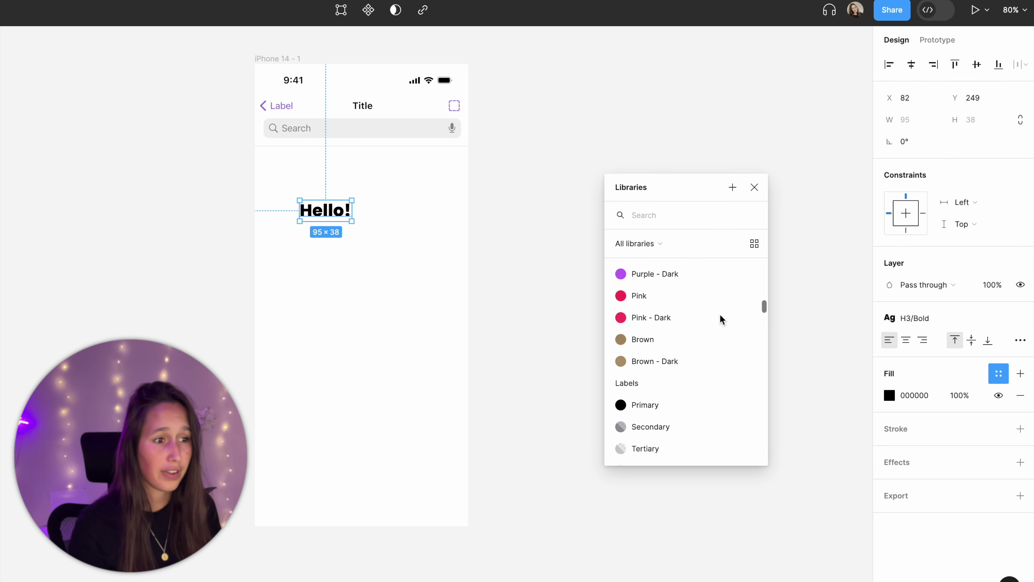
pyautogui.click(753, 244)
pyautogui.scroll(-6, 705, 346)
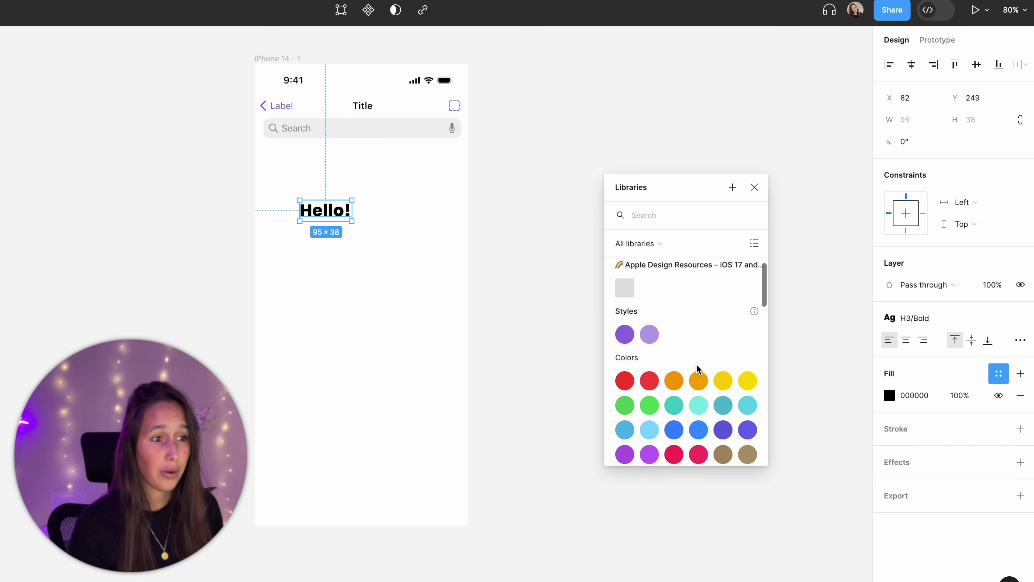
pyautogui.scroll(-5, 696, 363)
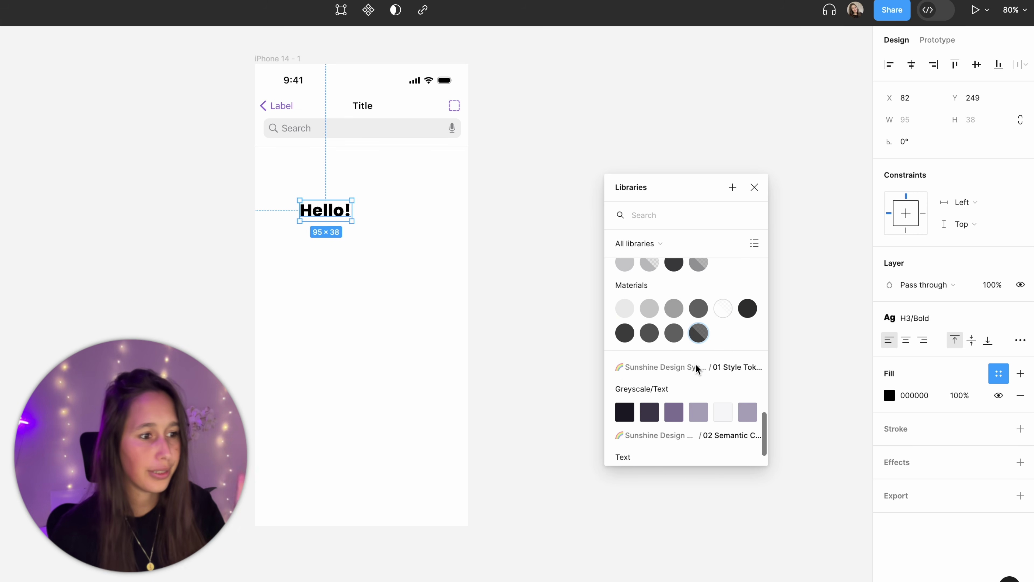
pyautogui.scroll(-2, 695, 364)
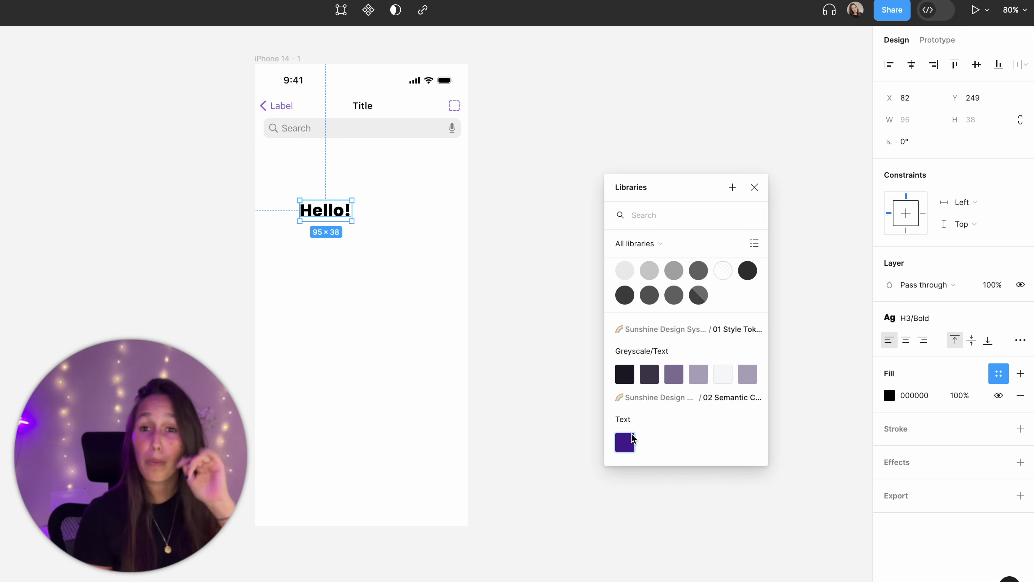
pyautogui.click(540, 260)
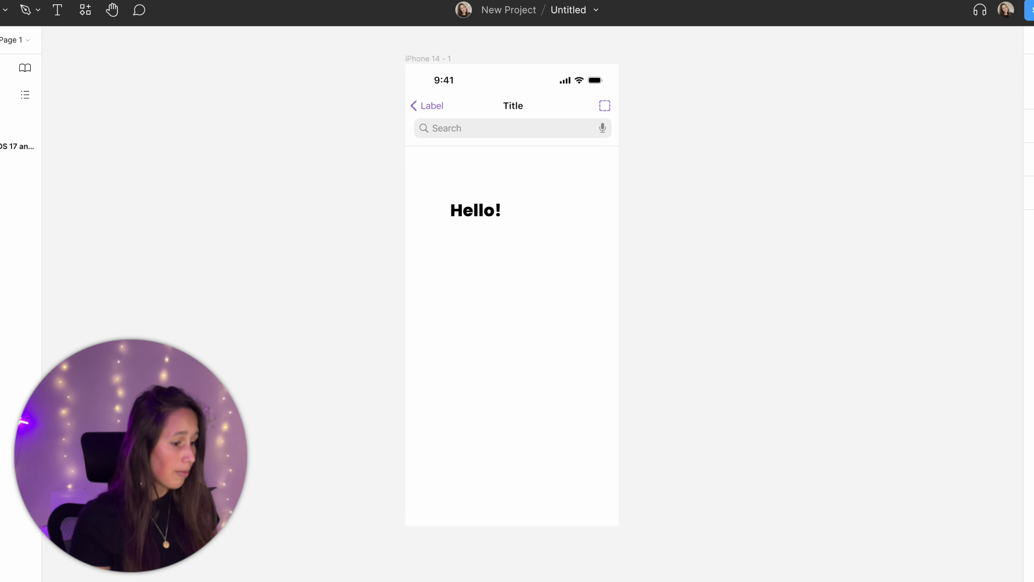
# Search the assets for "button" and place the Sunshine Design System's Button in the iPhone frame at about X 162, Y 422.
pyautogui.write('buton')
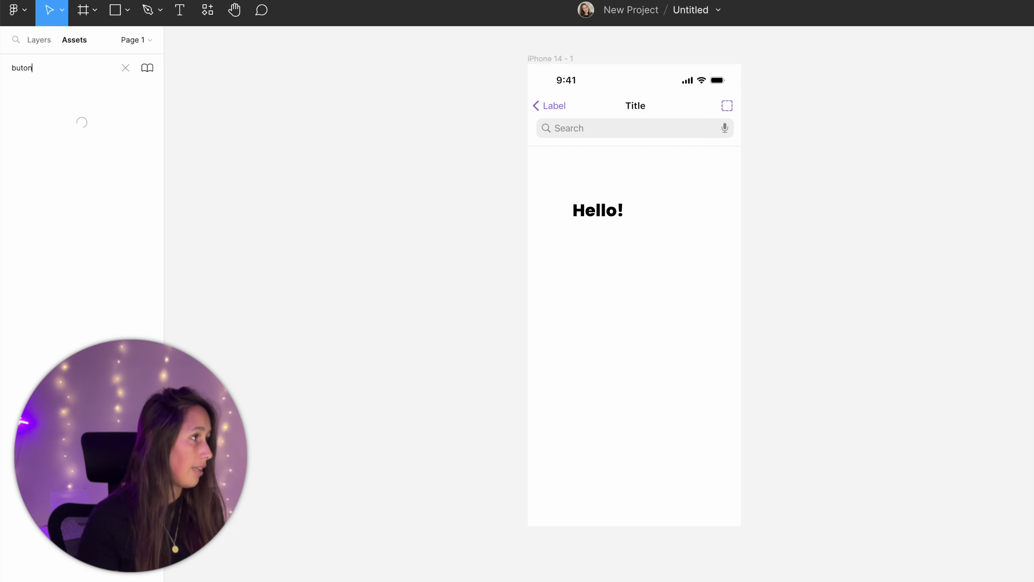
pyautogui.press('BackSpace')
pyautogui.press('BackSpace')
pyautogui.write('ton')
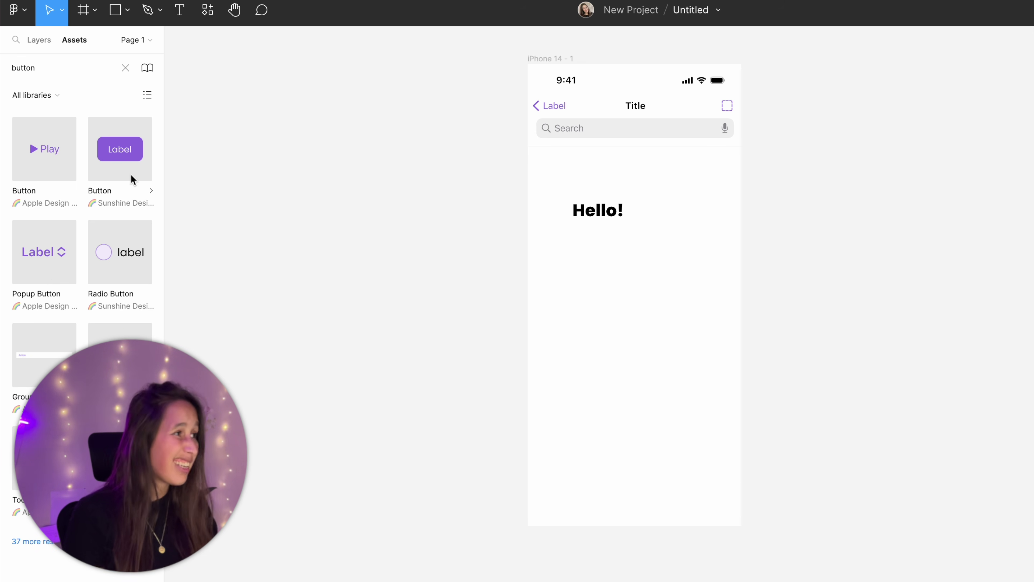
pyautogui.moveTo(147, 136); pyautogui.dragTo(630, 306)
pyautogui.click(852, 289)
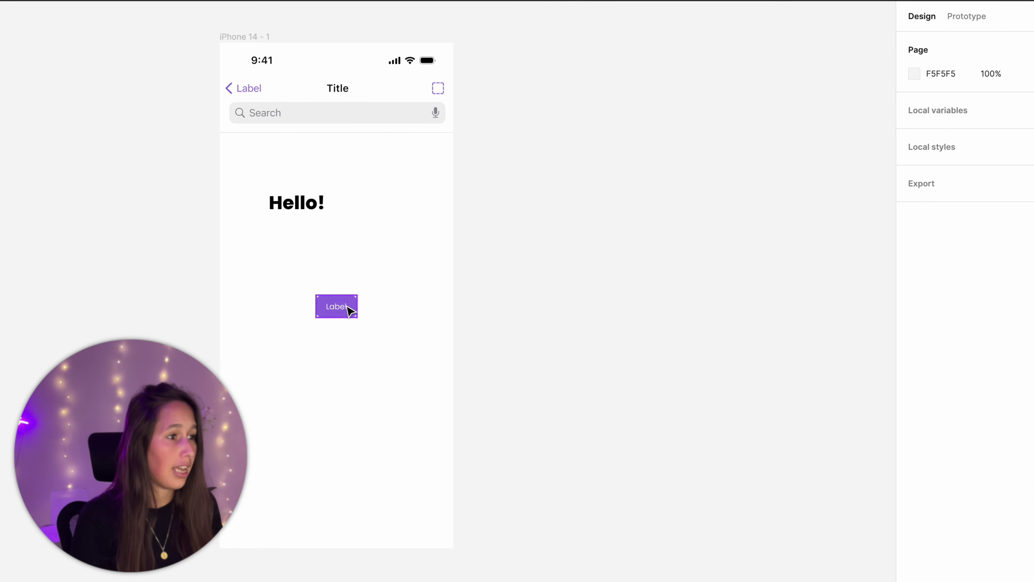
# Swap the Sunshine button in the iPhone frame for the Apple Design Resources library's Button, searching for "button".
pyautogui.click(351, 312)
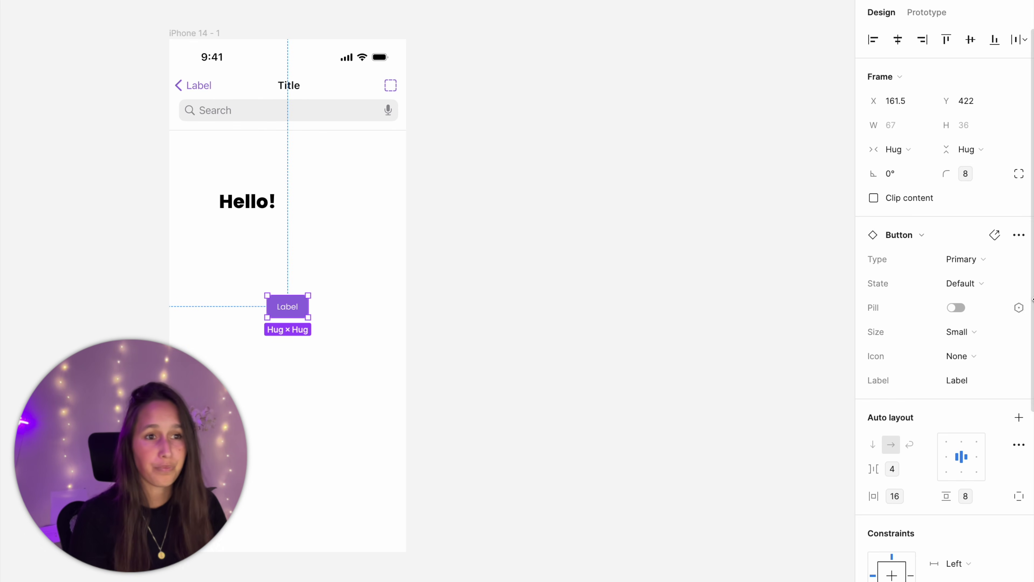
pyautogui.click(935, 236)
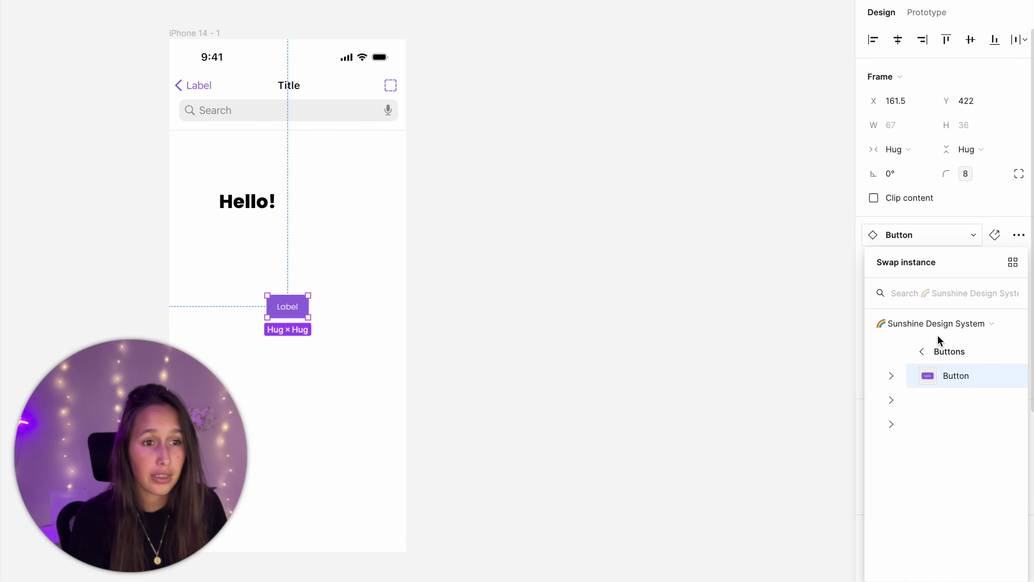
pyautogui.click(936, 324)
pyautogui.click(949, 305)
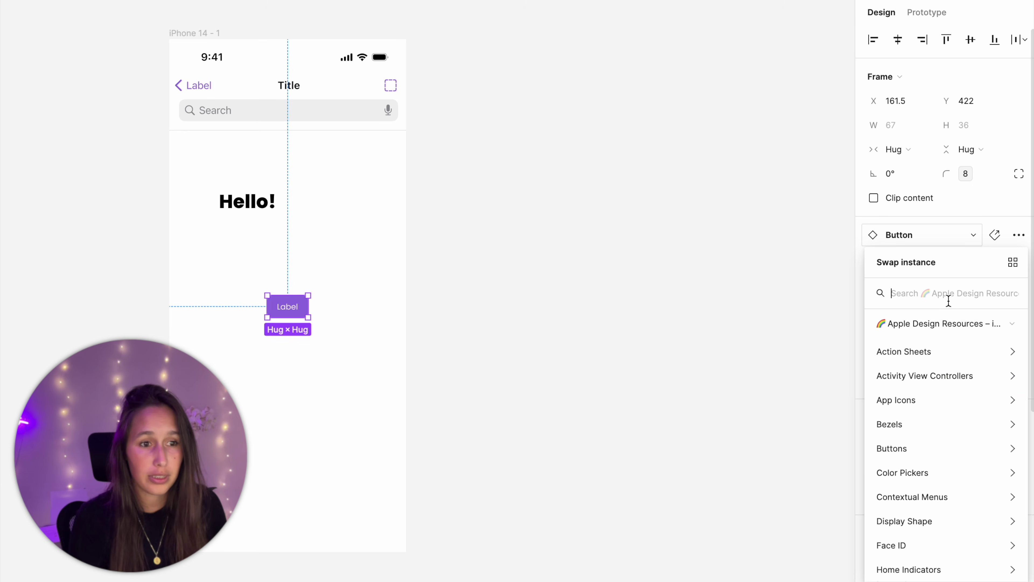
pyautogui.write('button')
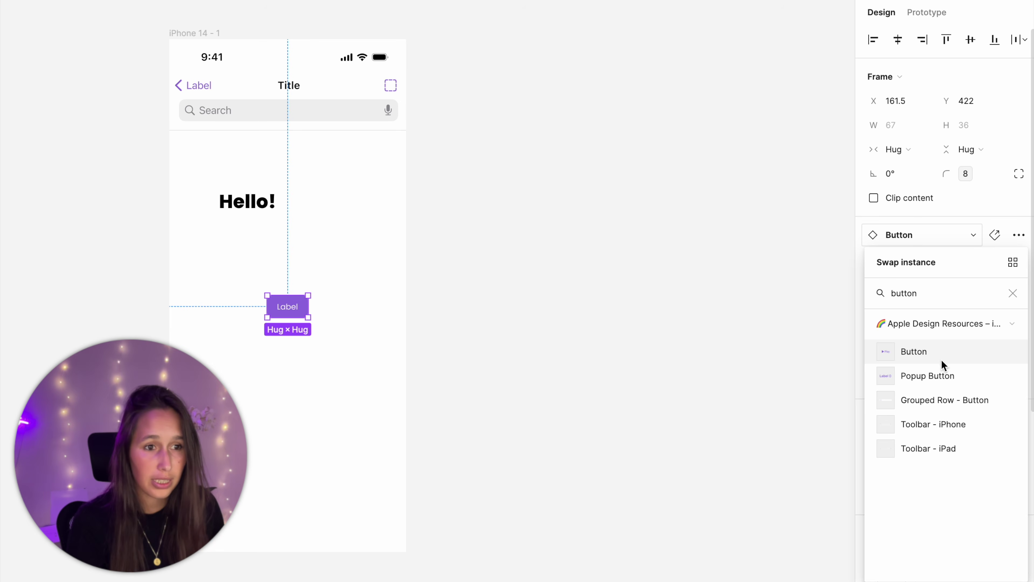
pyautogui.click(940, 361)
# Set the Apple button's mode to Dark, size to Large and style to Filled.
pyautogui.click(962, 309)
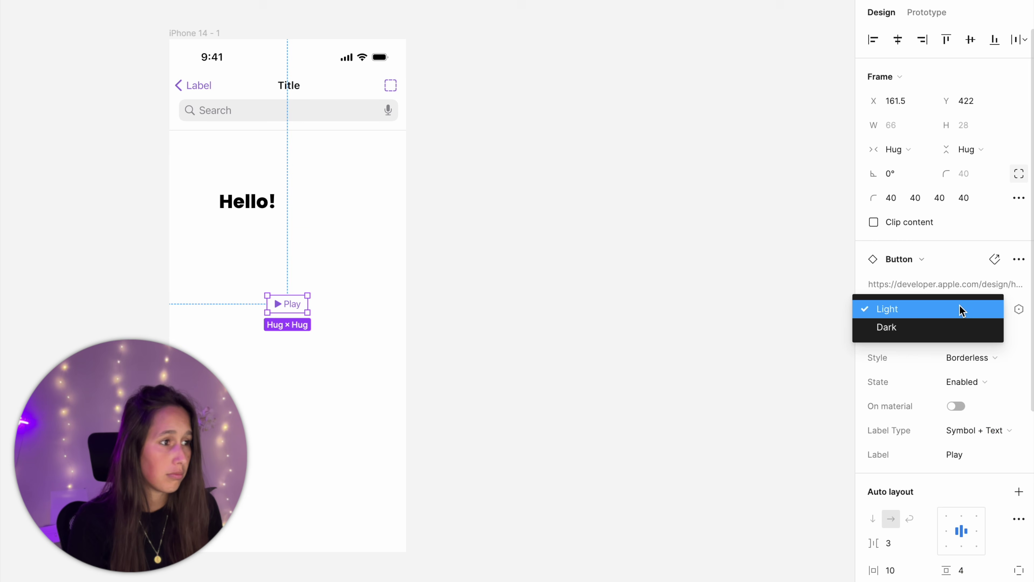
pyautogui.click(955, 326)
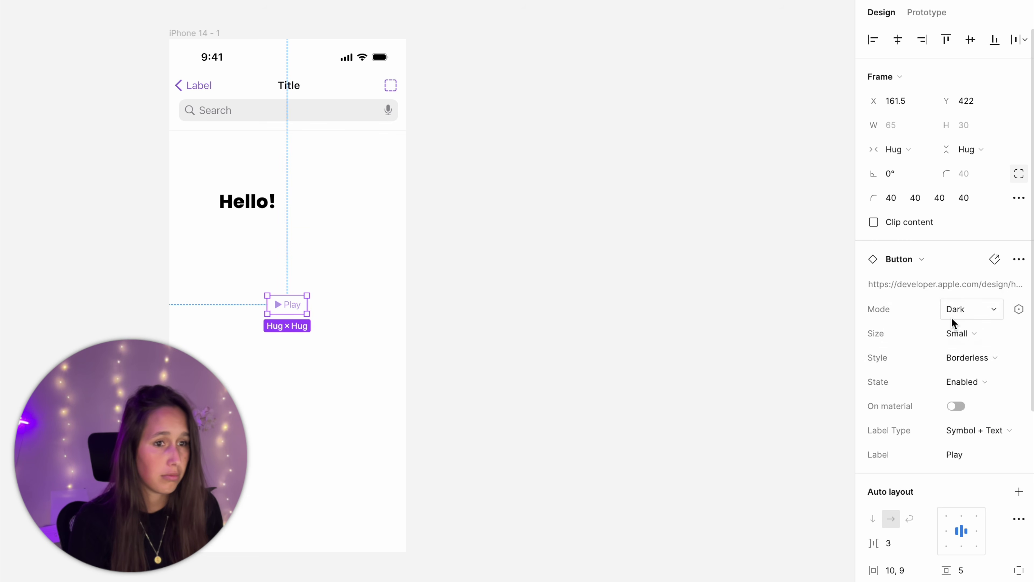
pyautogui.click(957, 333)
pyautogui.click(944, 370)
pyautogui.click(948, 358)
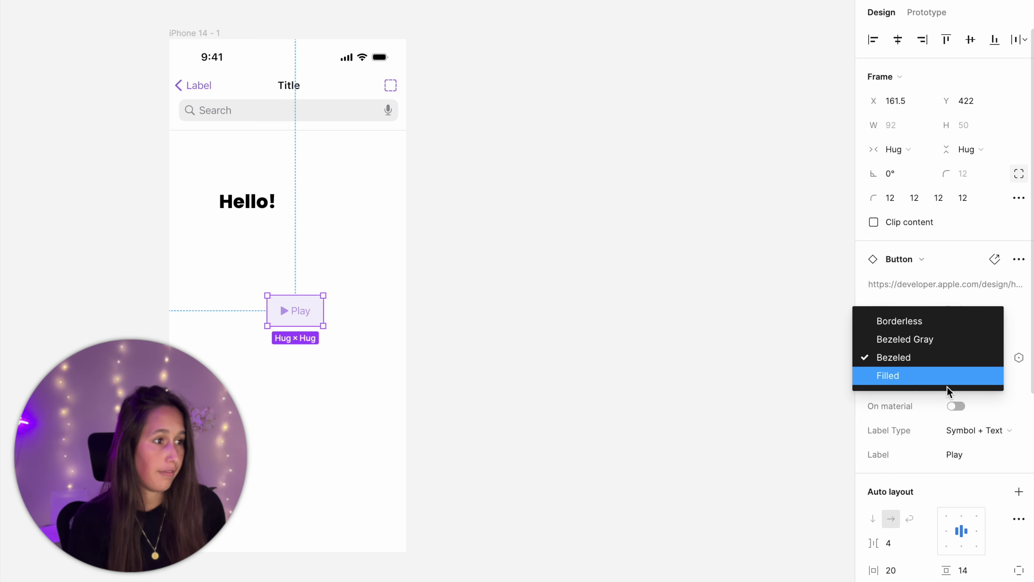
pyautogui.click(947, 379)
pyautogui.press('Escape')
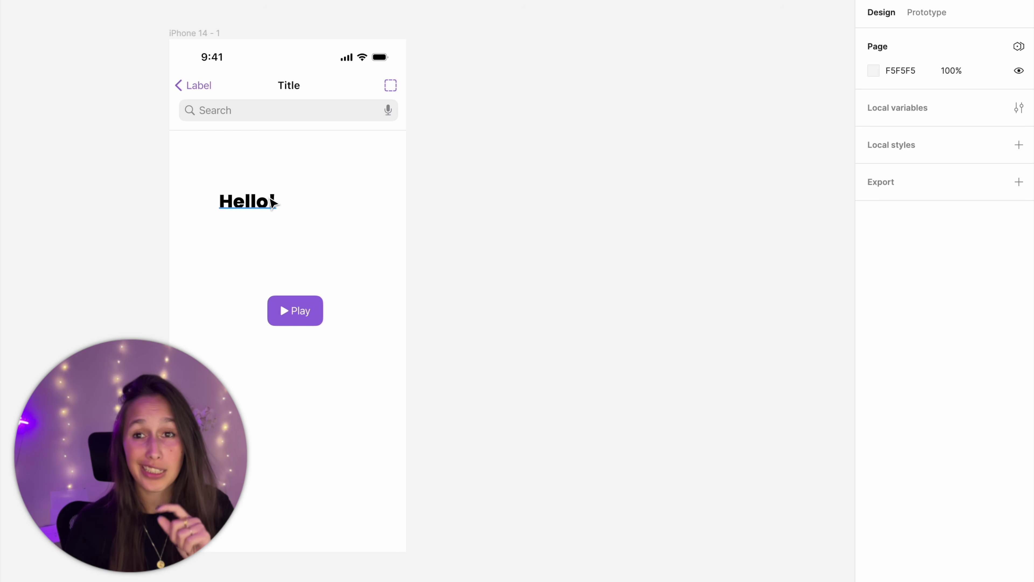
# Examine the fill colours available for the "Hello!" text, filtering by the Sunshine Design System and by Apple Design Resources.
pyautogui.click(272, 202)
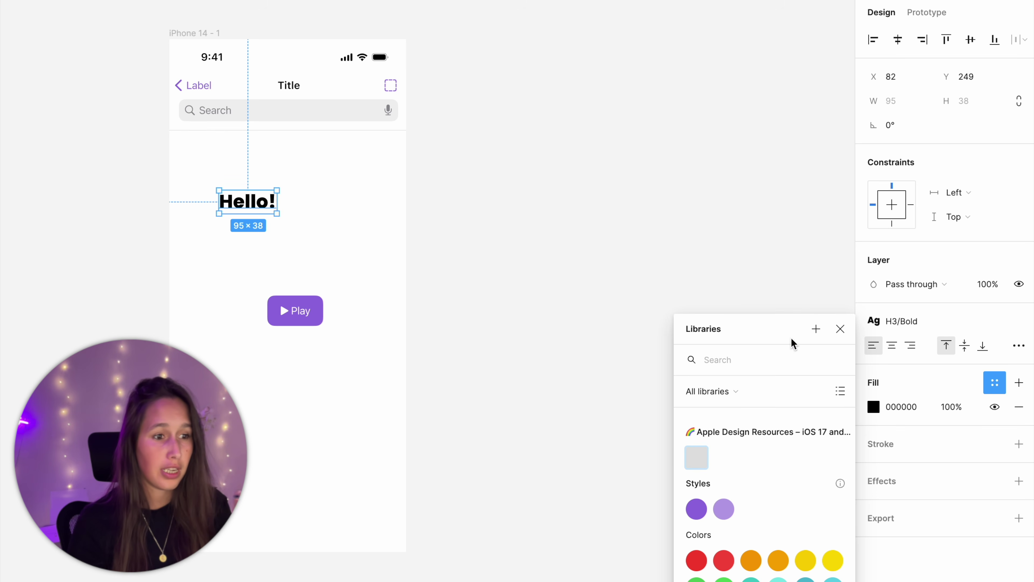
pyautogui.moveTo(792, 339); pyautogui.dragTo(627, 154)
pyautogui.scroll(-5, 596, 326)
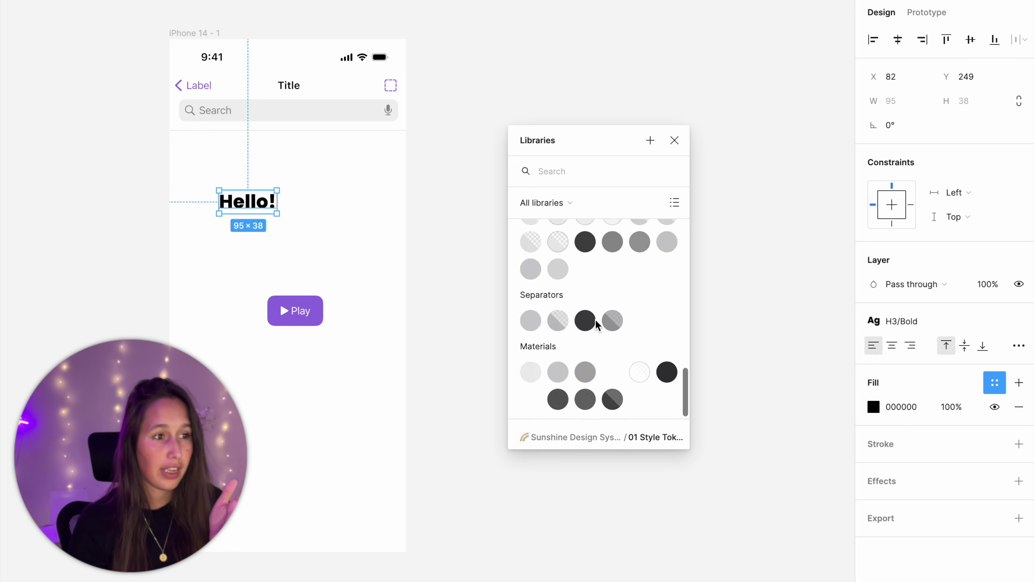
pyautogui.scroll(10, 596, 321)
pyautogui.click(563, 203)
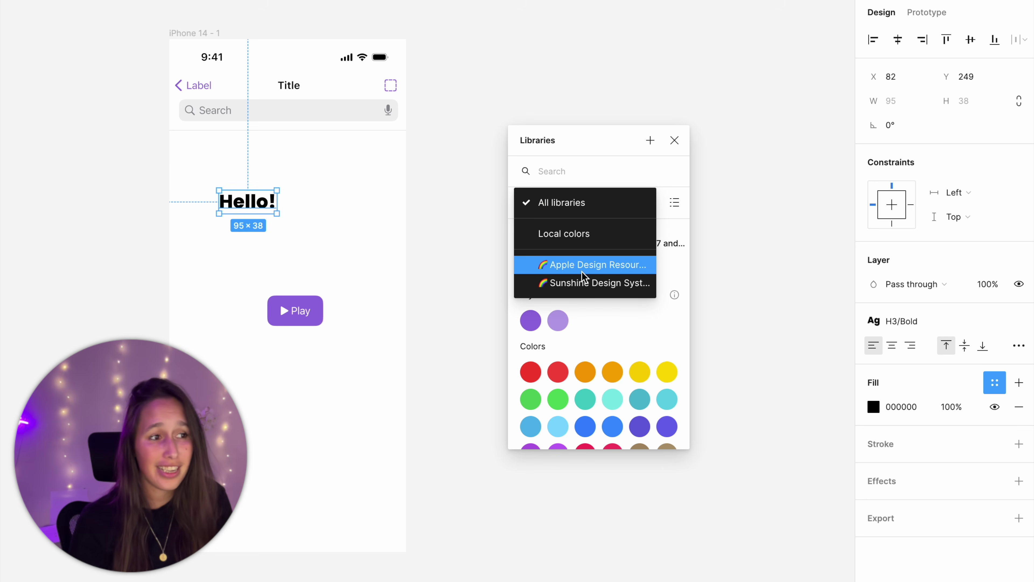
pyautogui.click(584, 284)
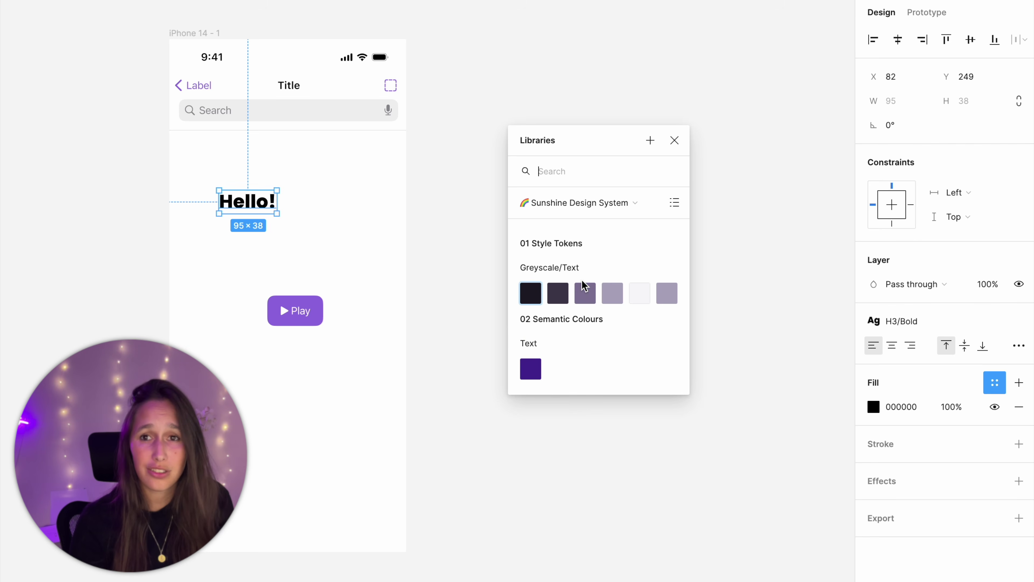
pyautogui.click(556, 203)
pyautogui.click(563, 188)
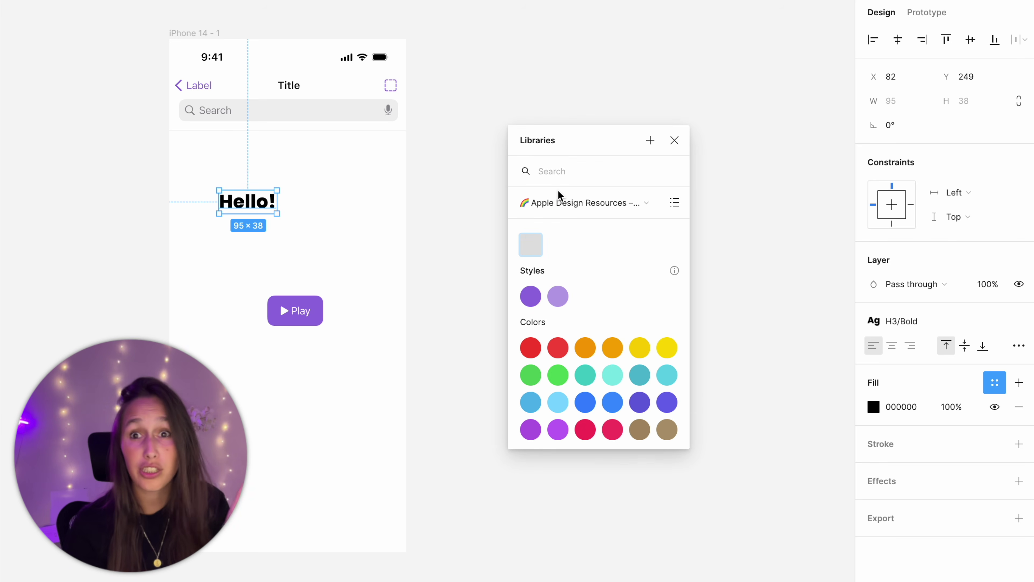
pyautogui.click(386, 212)
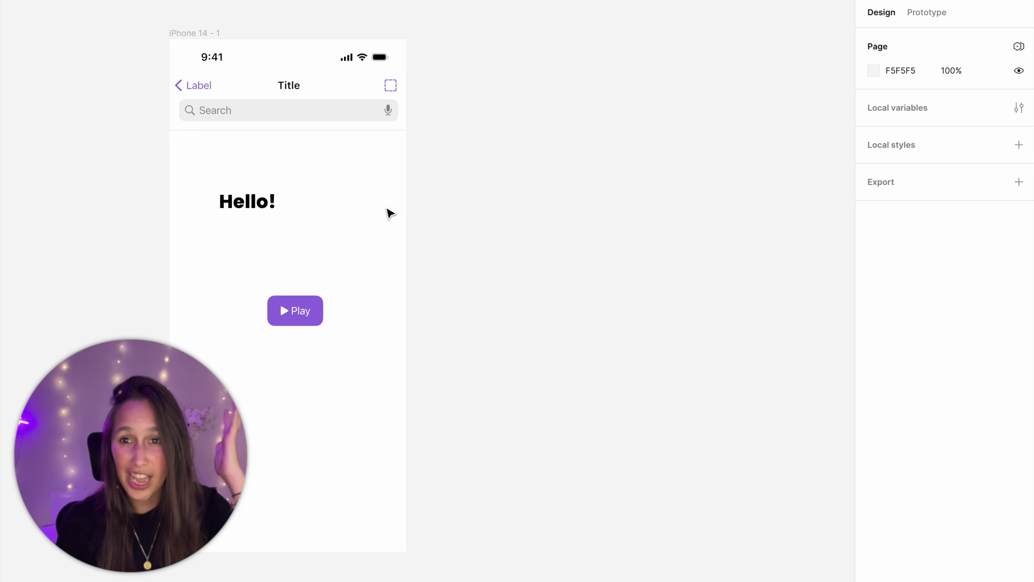
# Check the Play button's source library and its component documentation link.
pyautogui.click(291, 319)
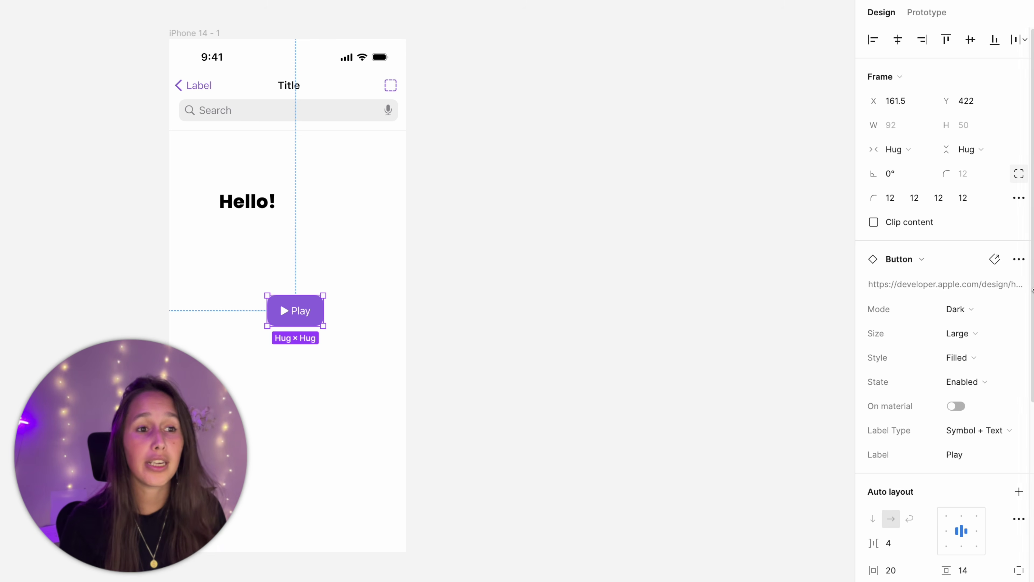
pyautogui.click(934, 265)
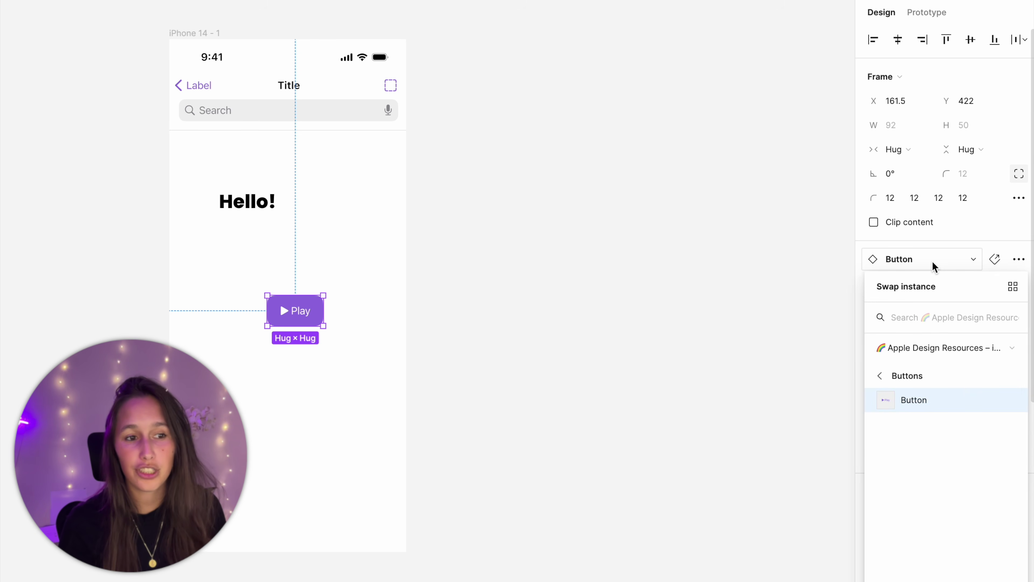
pyautogui.click(934, 264)
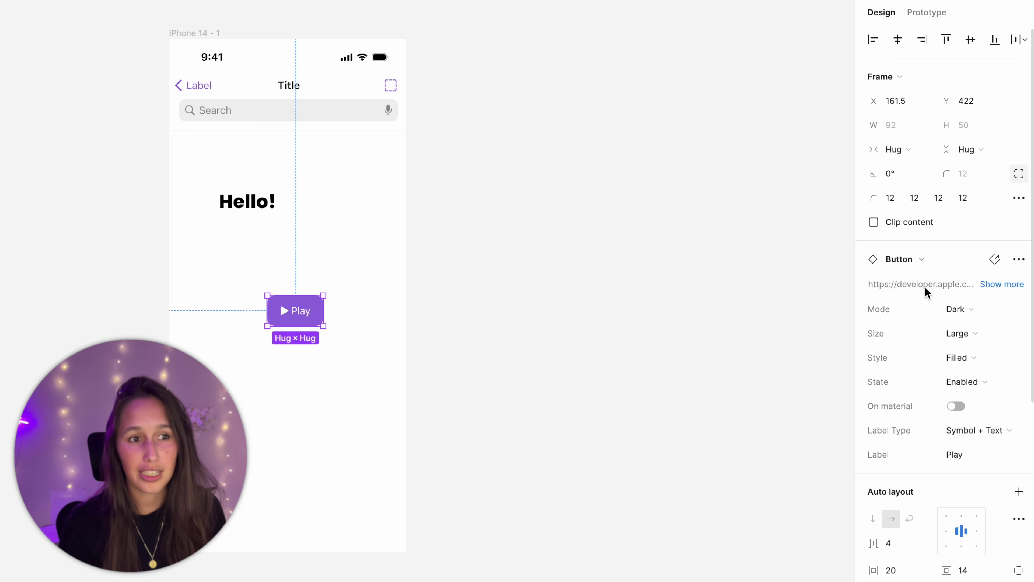
pyautogui.click(992, 285)
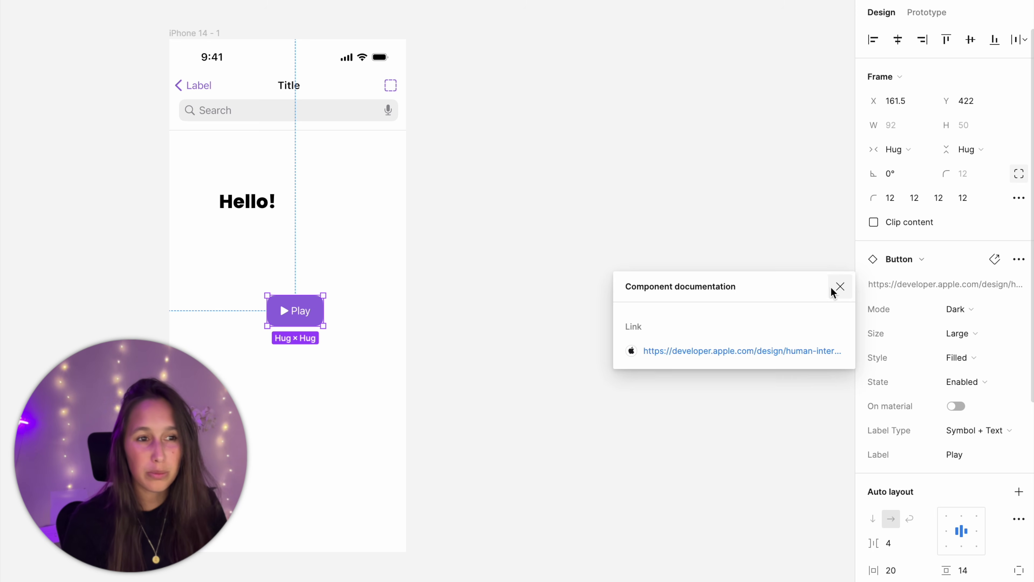
pyautogui.click(840, 287)
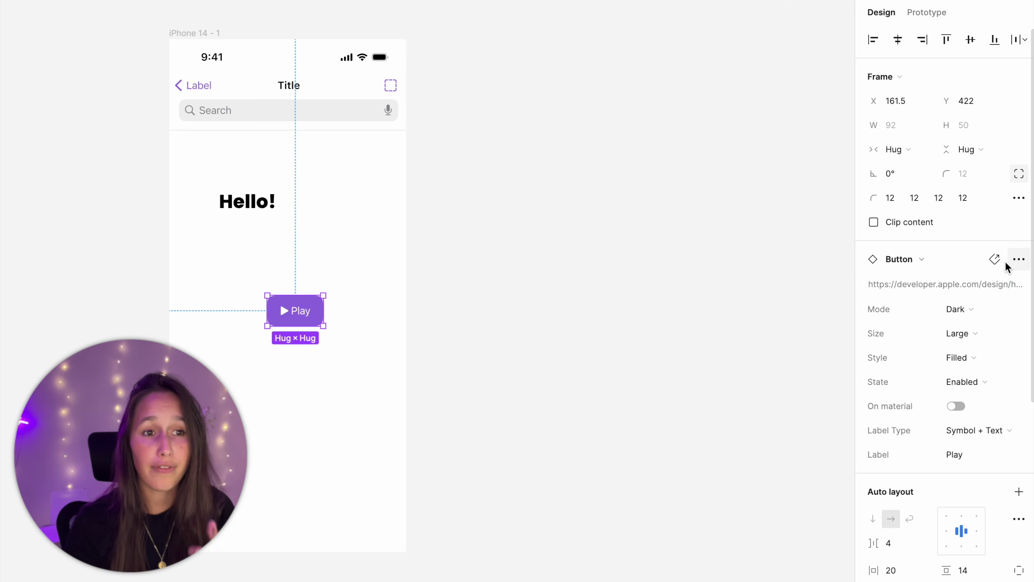
pyautogui.click(998, 260)
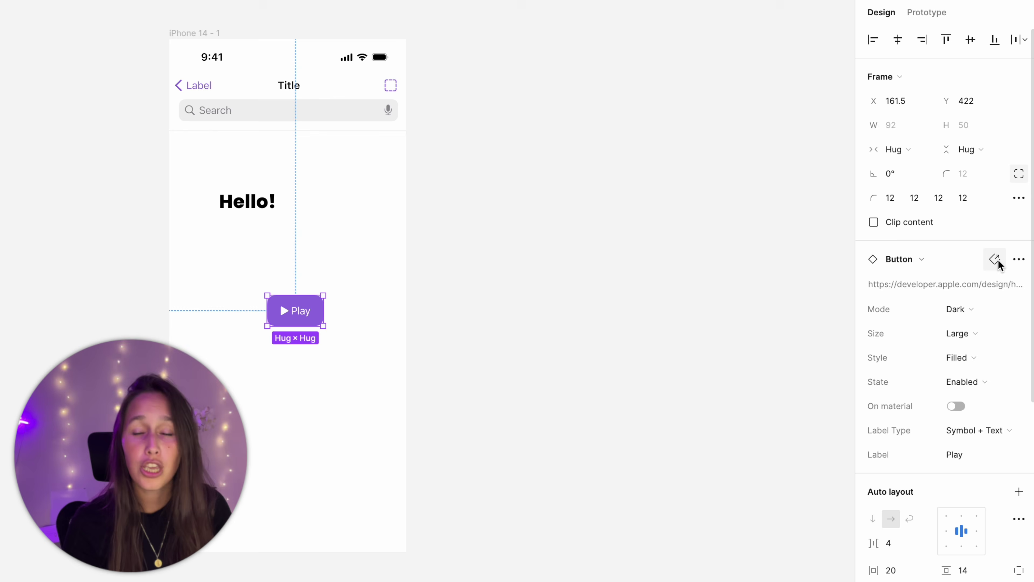